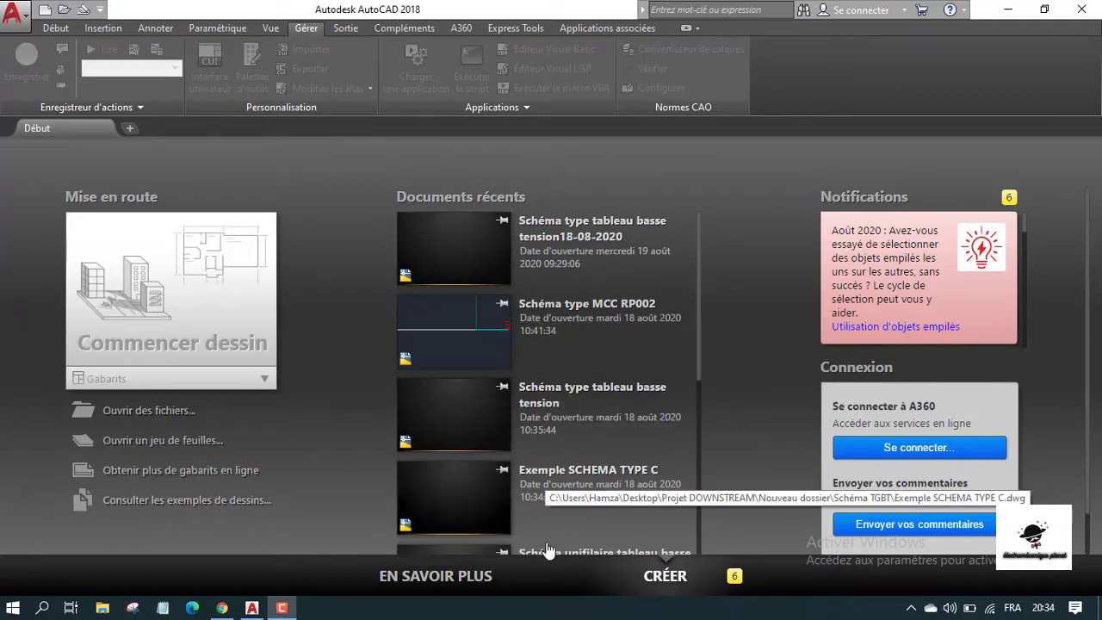
# Step: Start a new blank drawing, Dessin1, from the start page
pyautogui.scroll(-3, 549, 361)
pyautogui.scroll(-1, 549, 361)
pyautogui.scroll(-1, 549, 362)
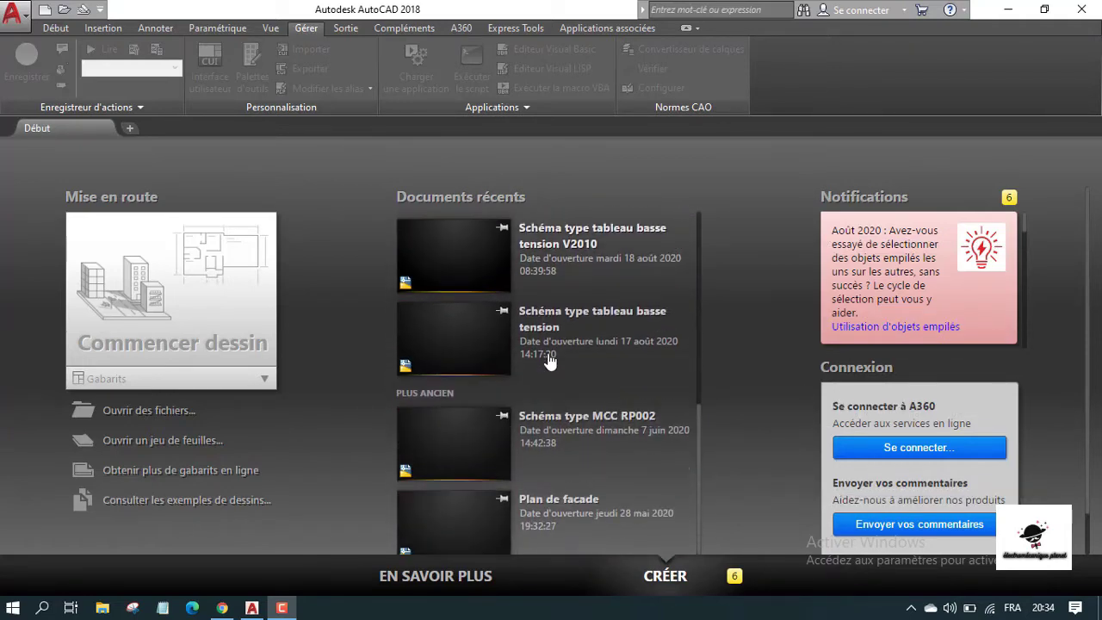
pyautogui.scroll(5, 548, 352)
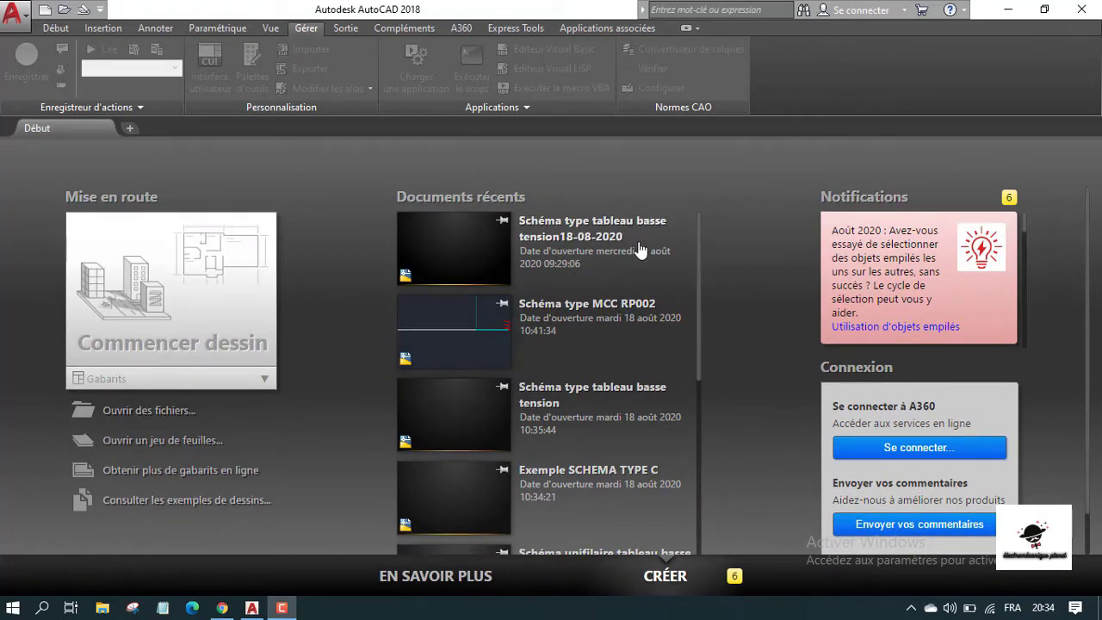
pyautogui.scroll(-1, 618, 265)
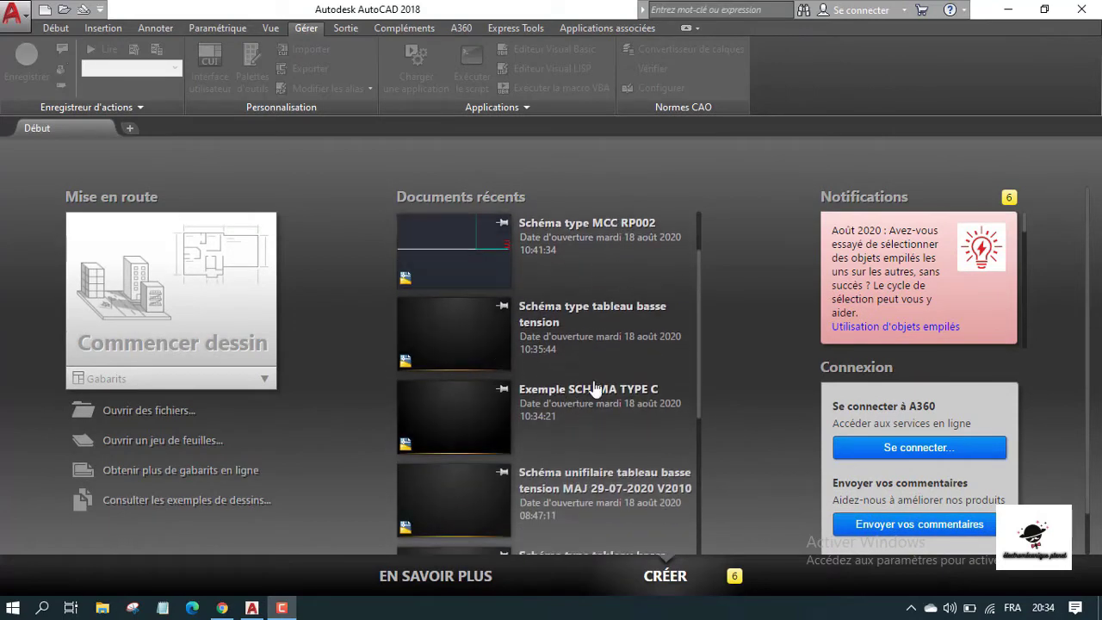
pyautogui.scroll(-1, 594, 390)
pyautogui.scroll(-1, 648, 399)
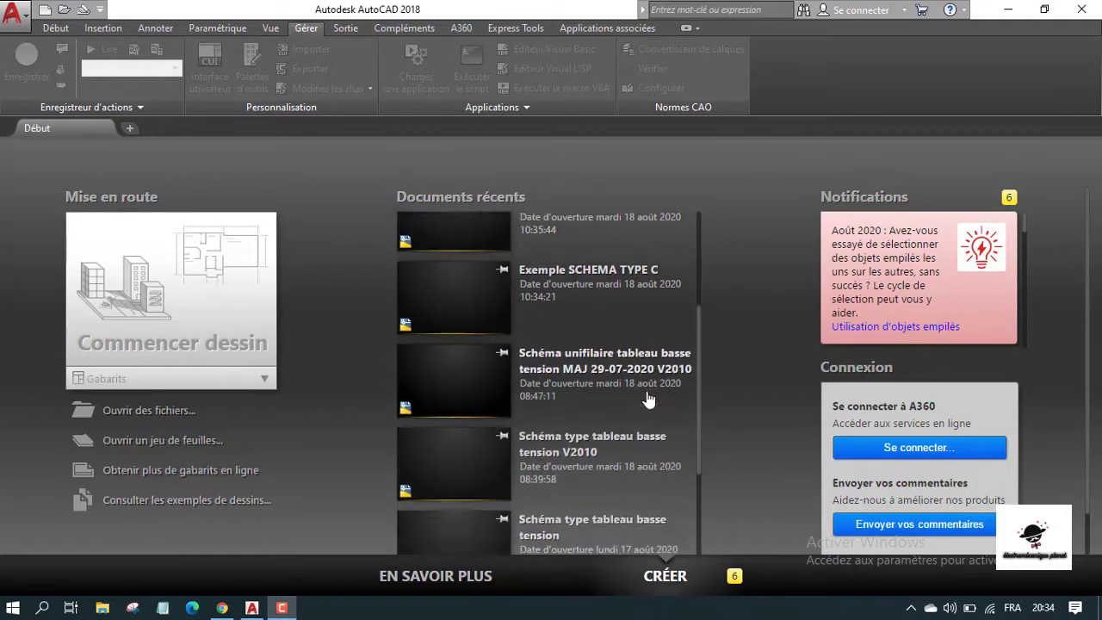
pyautogui.scroll(-2, 620, 340)
pyautogui.scroll(-1, 586, 355)
pyautogui.scroll(-1, 586, 356)
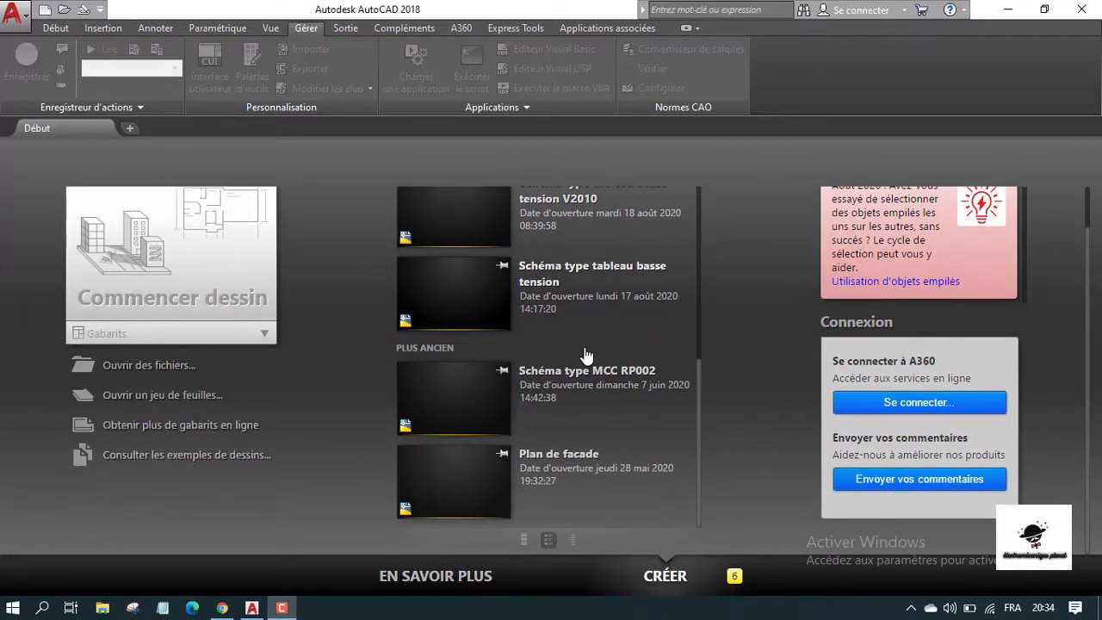
pyautogui.scroll(1, 586, 356)
pyautogui.scroll(2, 580, 482)
pyautogui.scroll(2, 561, 368)
pyautogui.scroll(1, 345, 327)
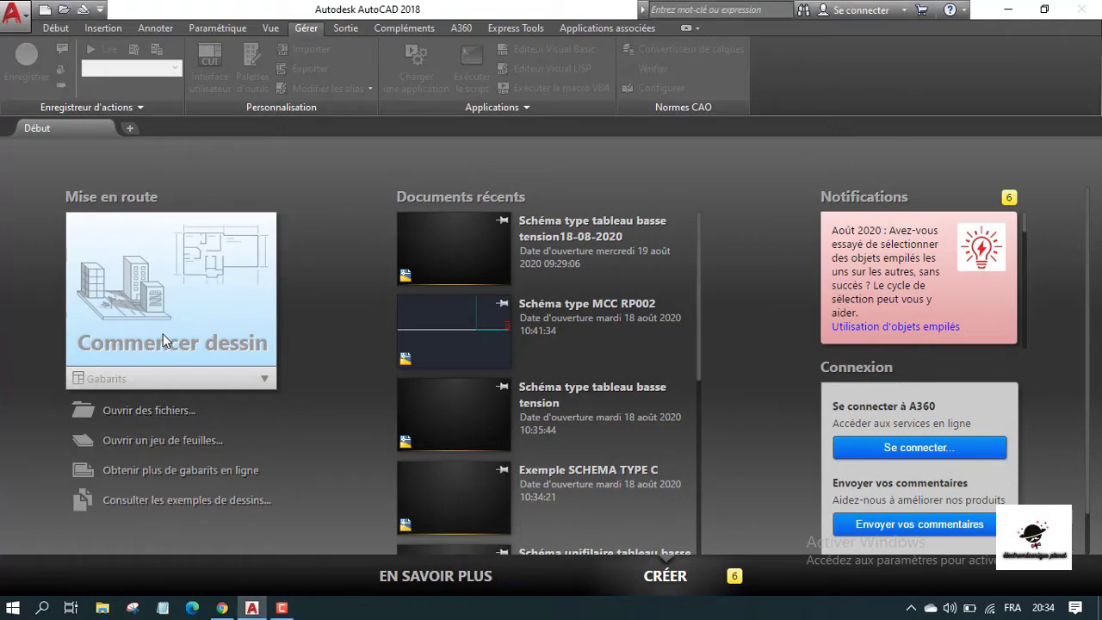
pyautogui.click(164, 333)
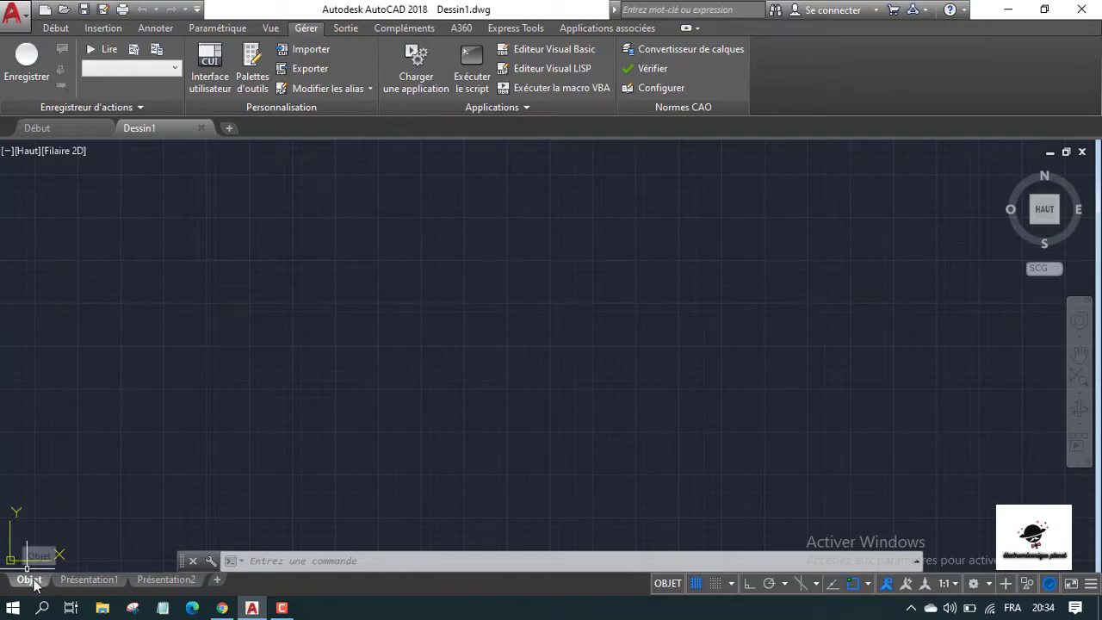
# Step: Drag an empty selection window on the canvas, then show the Présentation1 paper layout
pyautogui.click(681, 229)
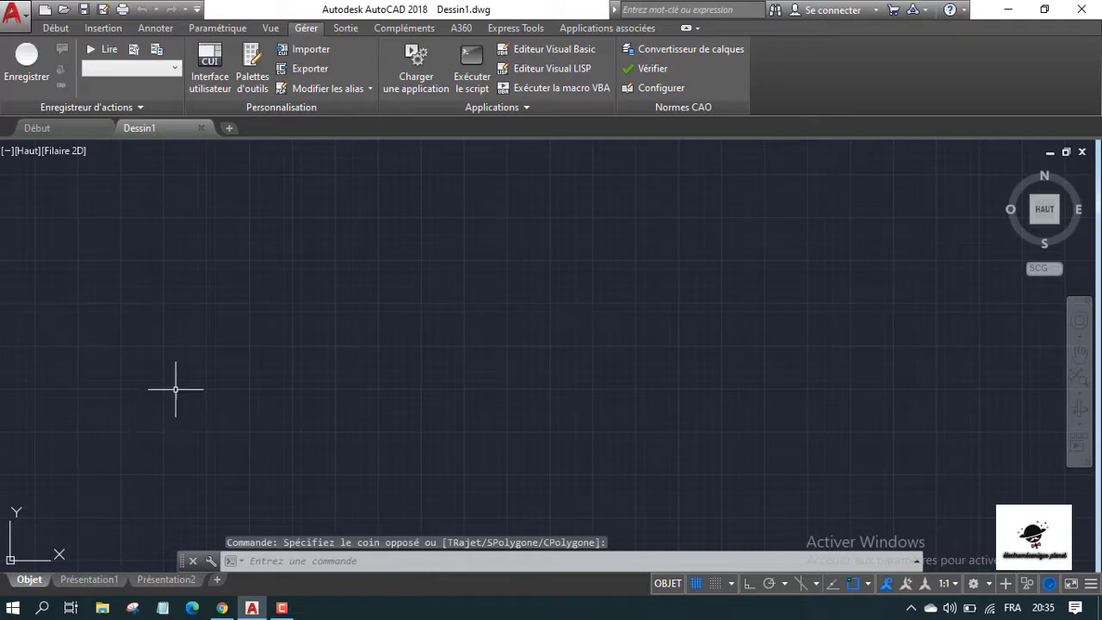
pyautogui.click(582, 224)
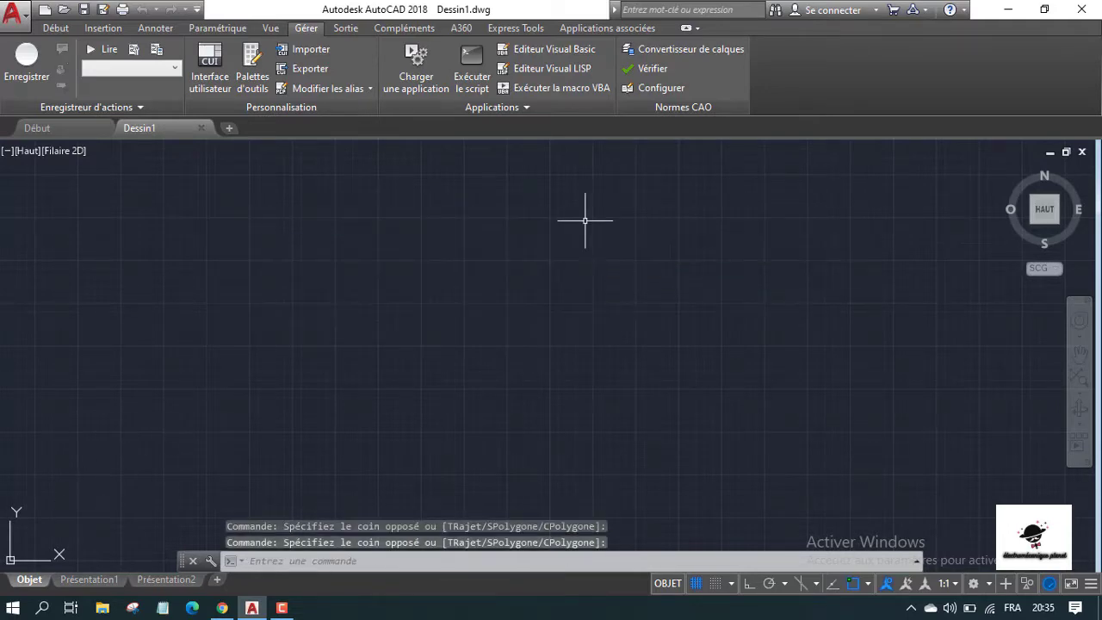
pyautogui.click(90, 580)
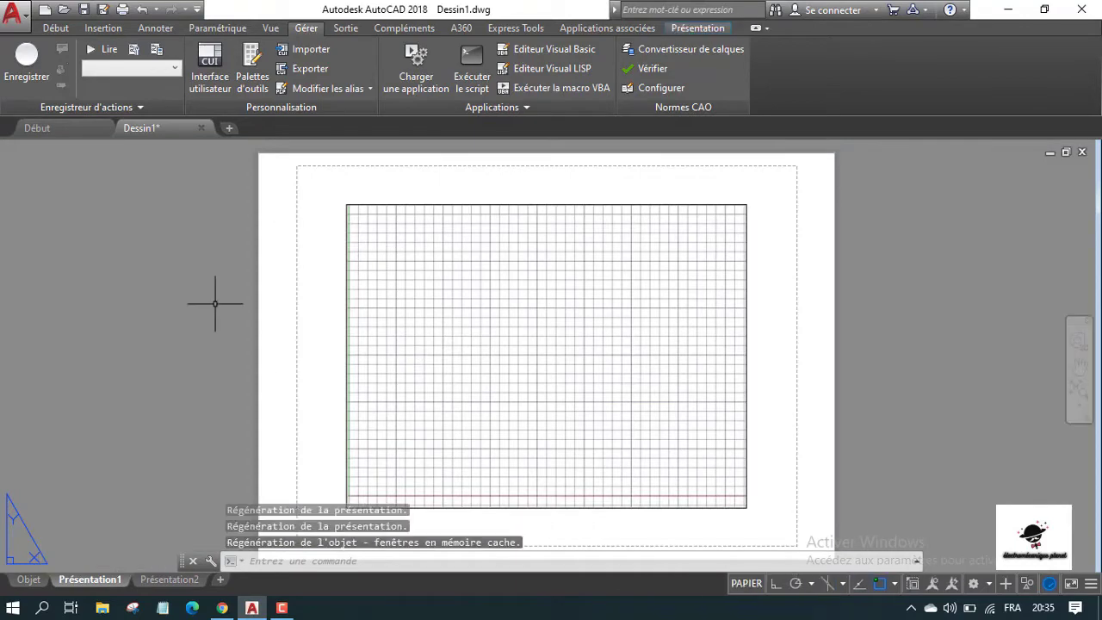
# Step: View the Présentation2 layout, then go back to the Objet model space
pyautogui.click(164, 579)
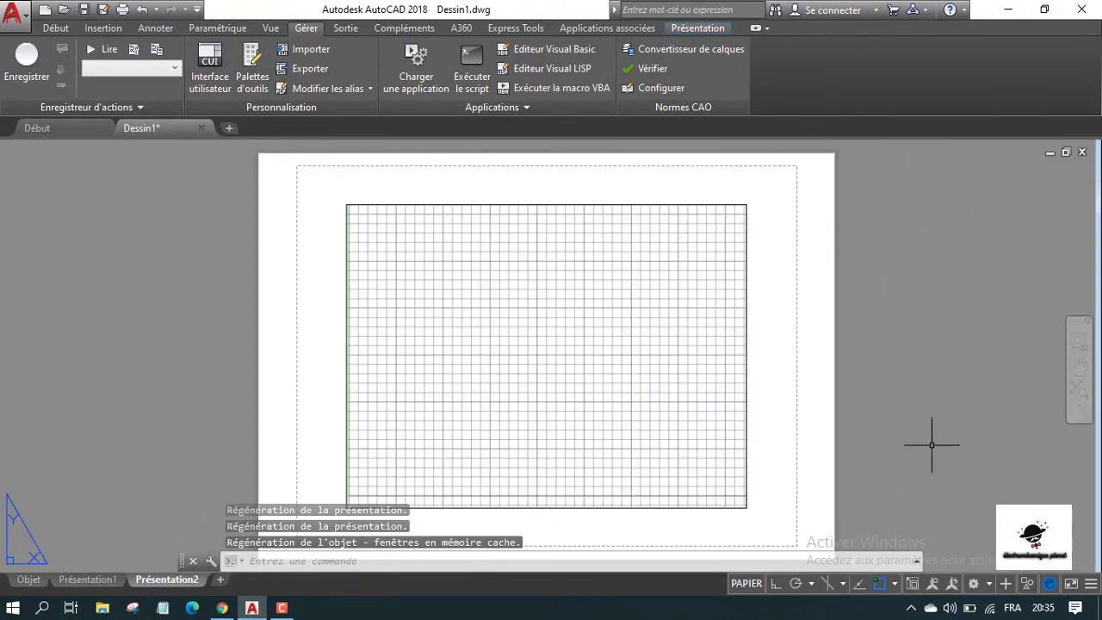
pyautogui.click(29, 579)
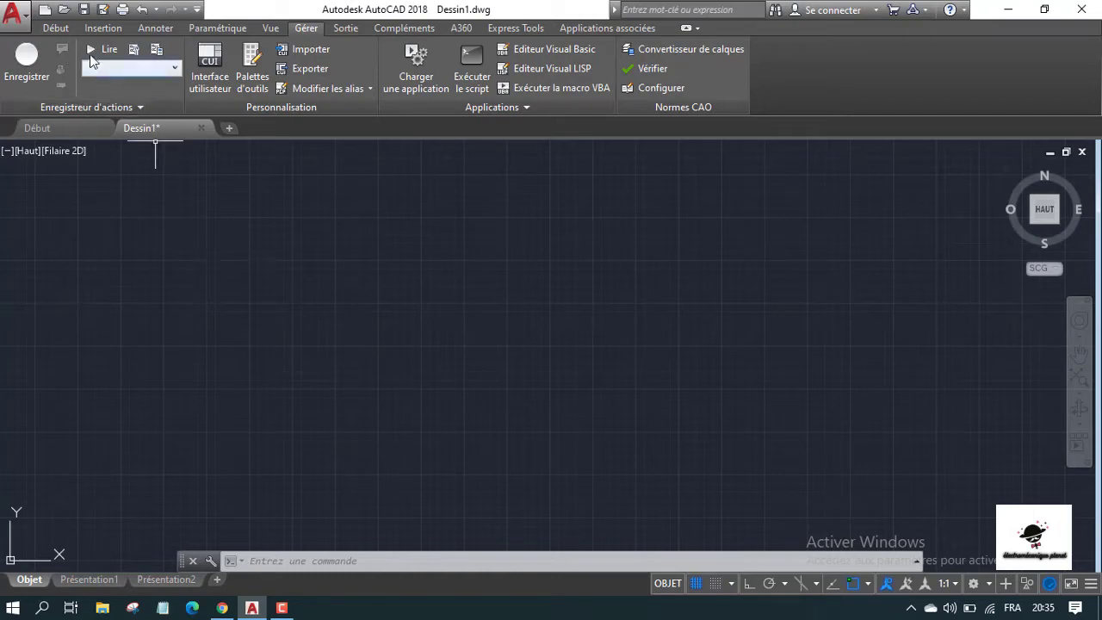
# Step: Start the Ligne command from the Dessin panel of the Début tab
pyautogui.click(56, 28)
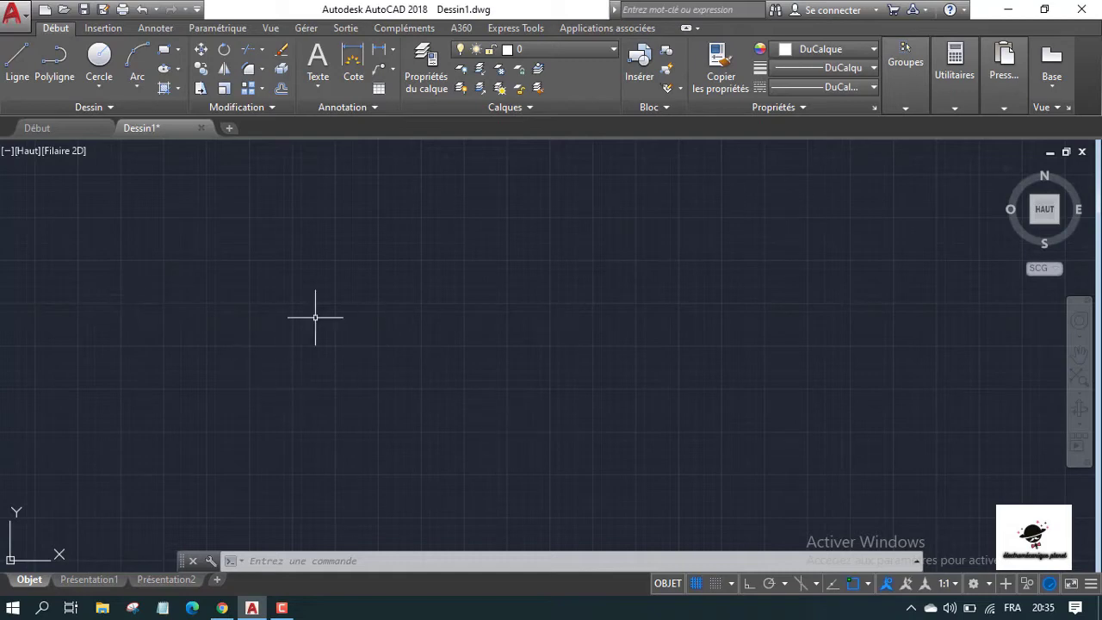
pyautogui.click(21, 72)
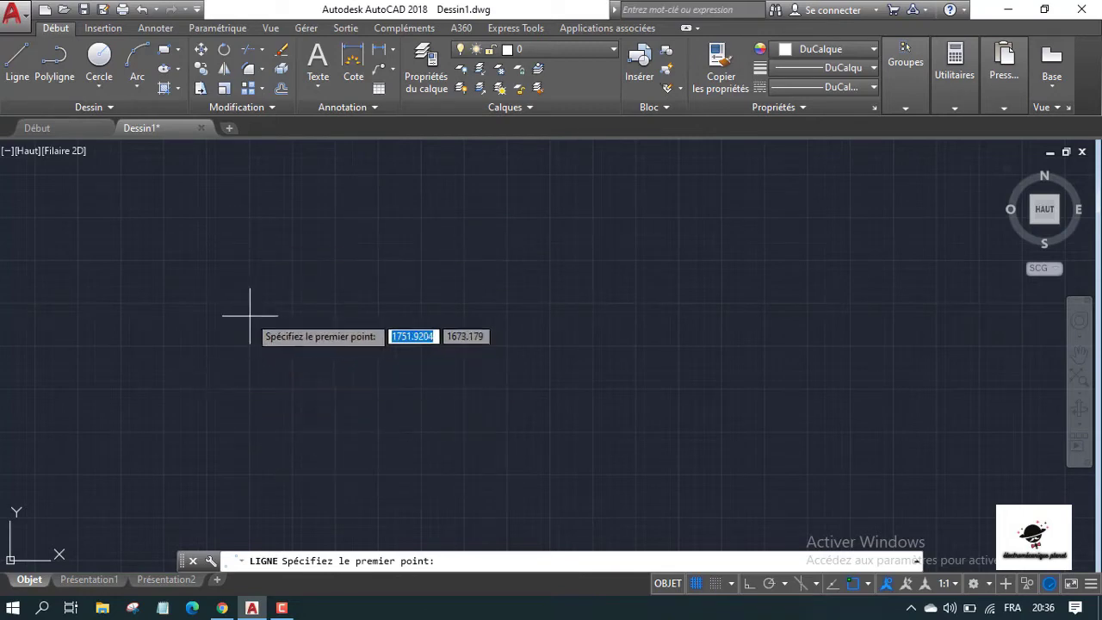
# Step: Draw a line rising up-right between two picked points, then select and deselect it
pyautogui.click(230, 357)
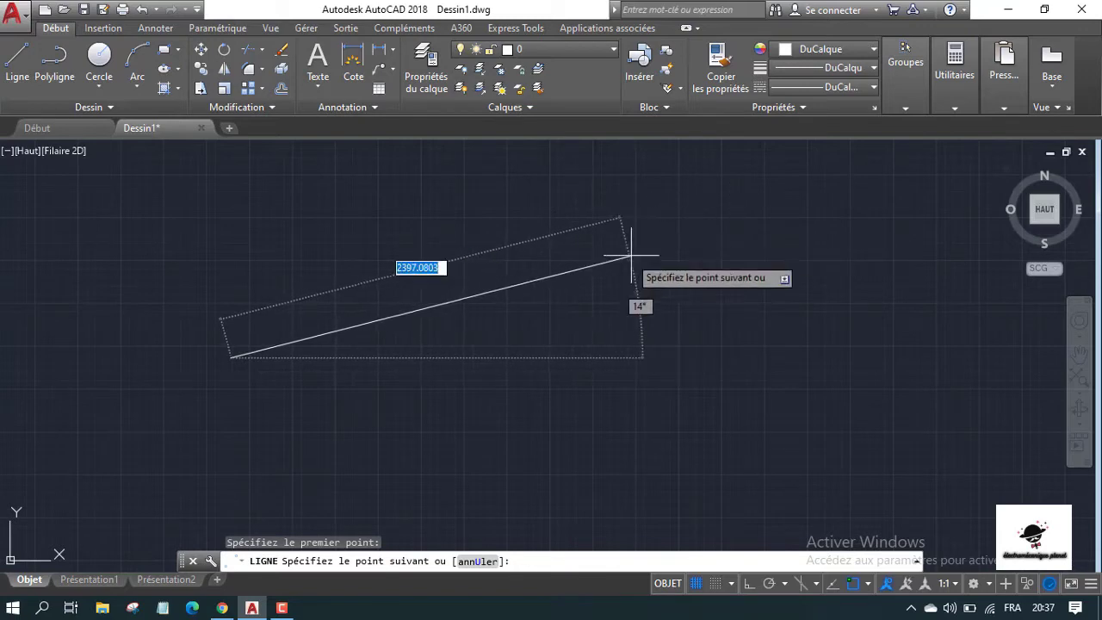
pyautogui.click(660, 244)
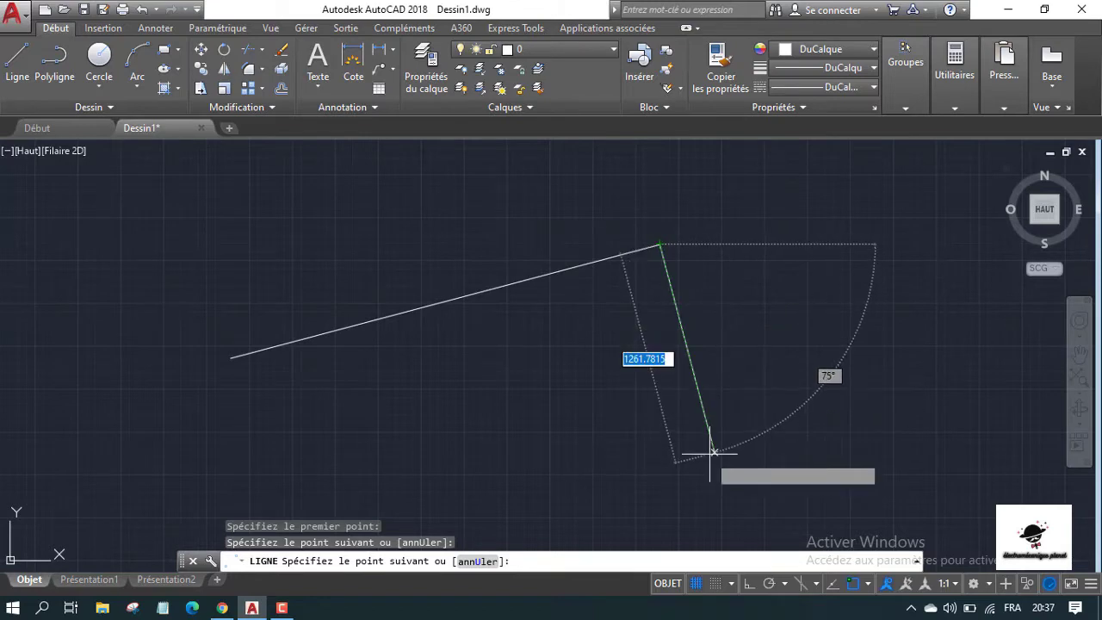
pyautogui.press('Escape')
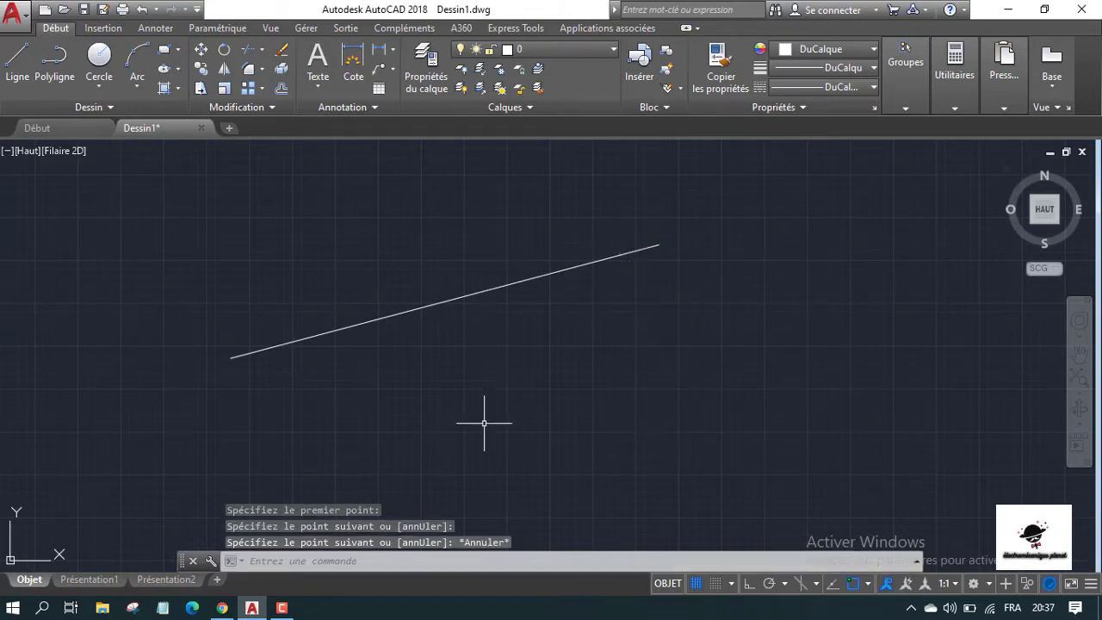
pyautogui.click(571, 414)
pyautogui.click(334, 217)
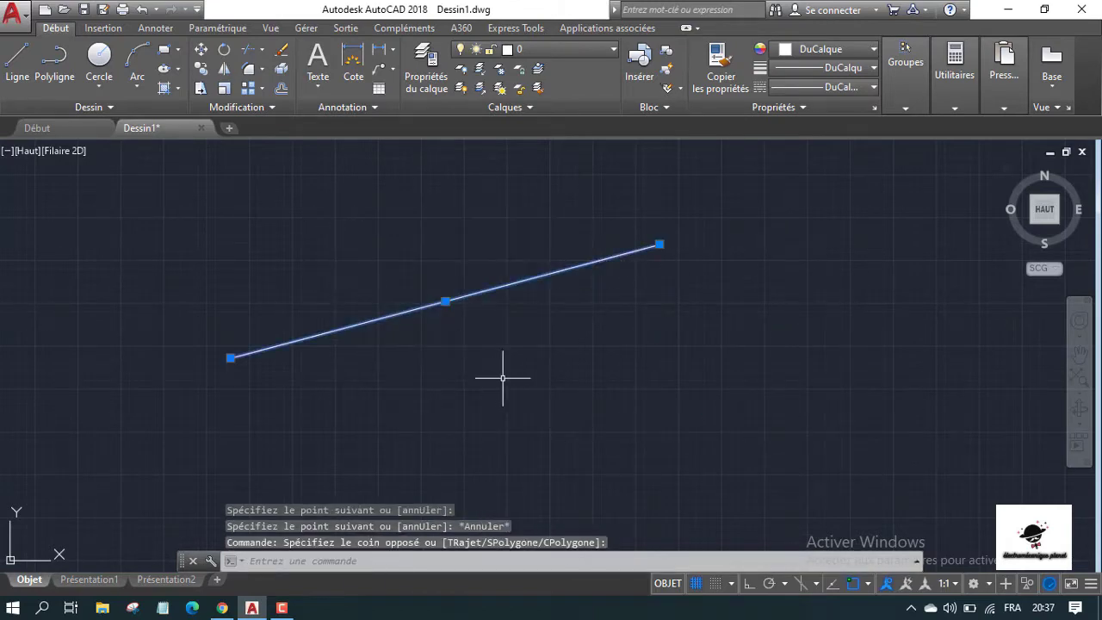
pyautogui.press('Escape')
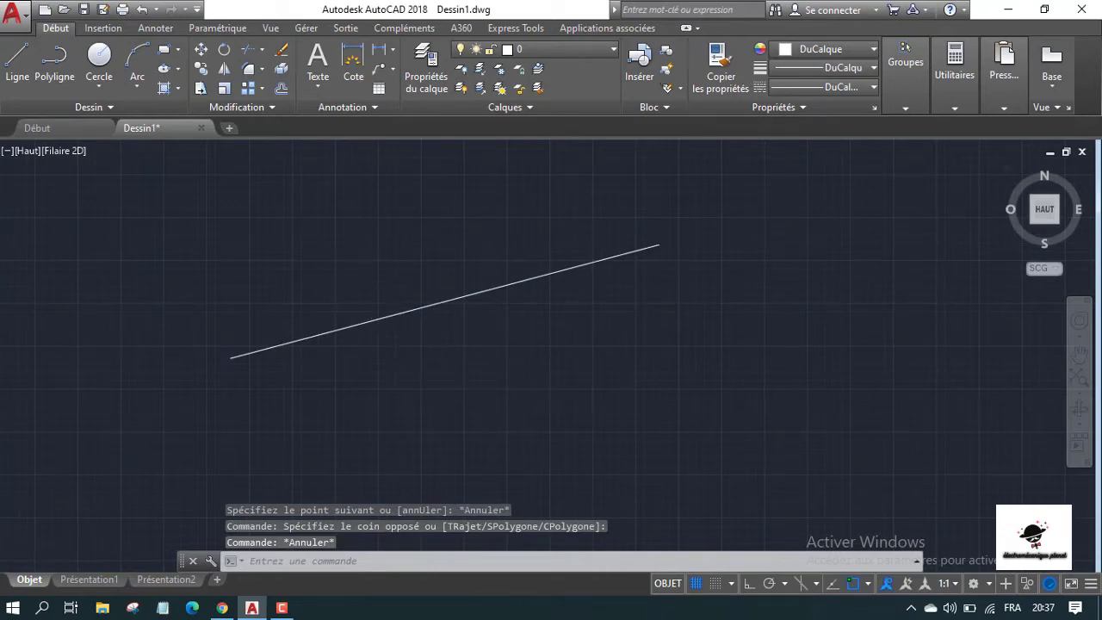
pyautogui.scroll(4, 399, 287)
pyautogui.scroll(-3, 399, 288)
pyautogui.scroll(-5, 396, 288)
pyautogui.scroll(8, 396, 287)
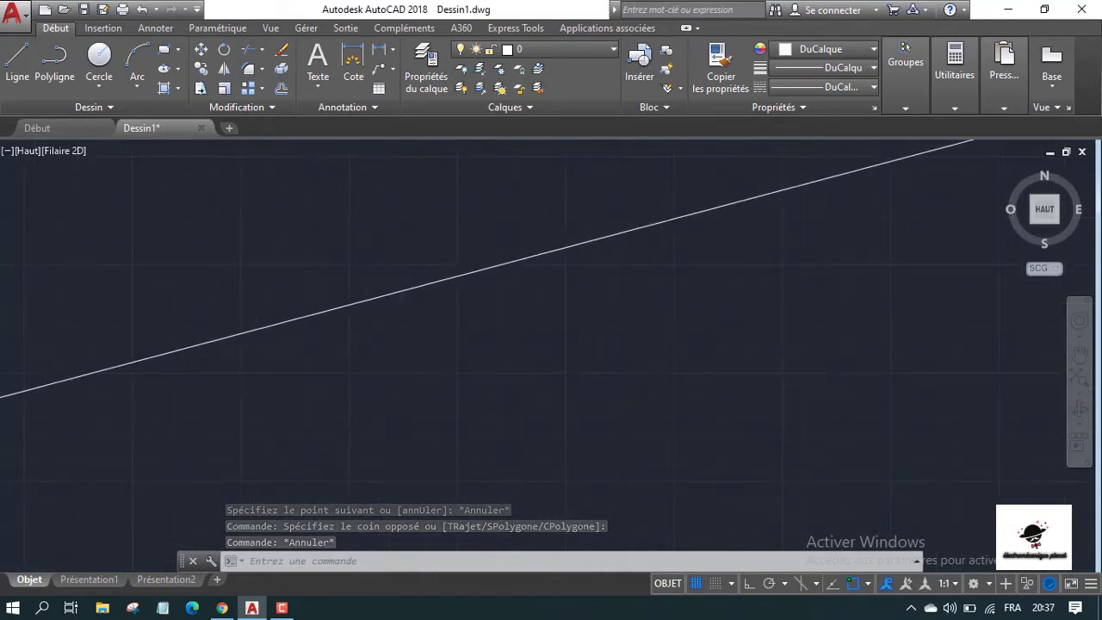
pyautogui.scroll(-4, 395, 289)
pyautogui.scroll(-2, 394, 289)
pyautogui.scroll(6, 394, 290)
pyautogui.scroll(-7, 395, 289)
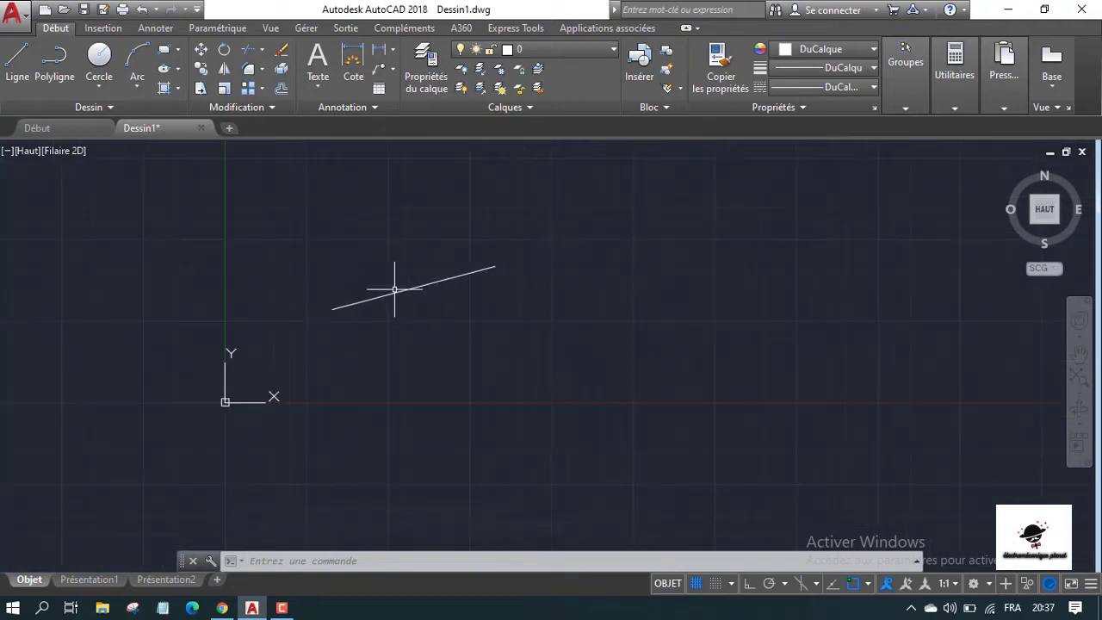
pyautogui.scroll(5, 394, 289)
pyautogui.scroll(5, 394, 289)
pyautogui.scroll(-5, 395, 289)
pyautogui.scroll(-5, 395, 290)
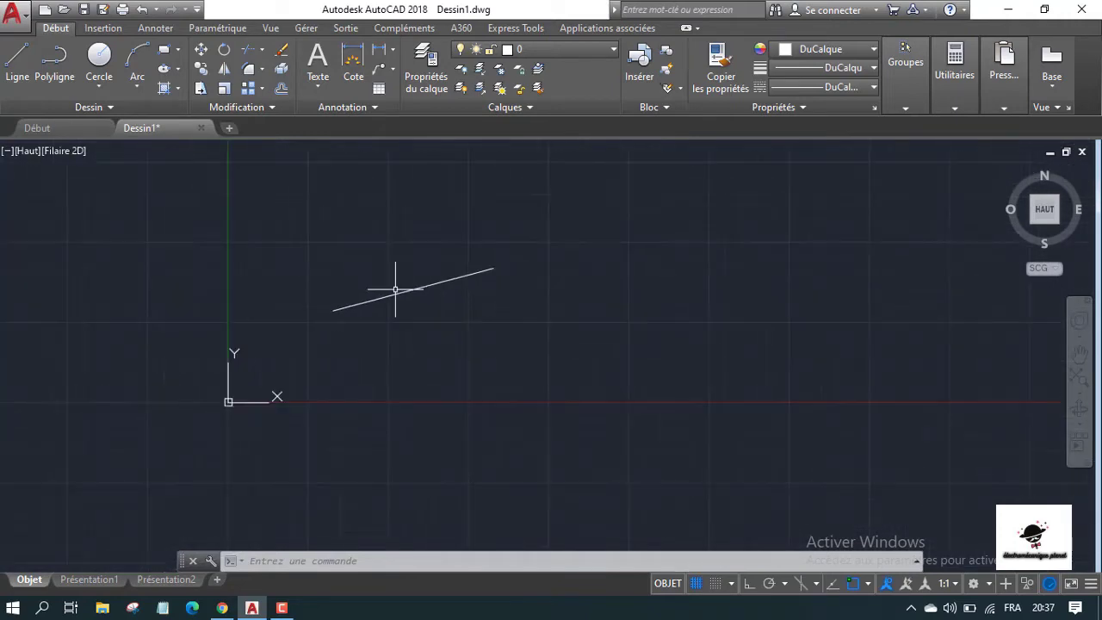
pyautogui.scroll(5, 395, 289)
pyautogui.scroll(-5, 394, 291)
pyautogui.scroll(2, 393, 291)
pyautogui.scroll(4, 391, 291)
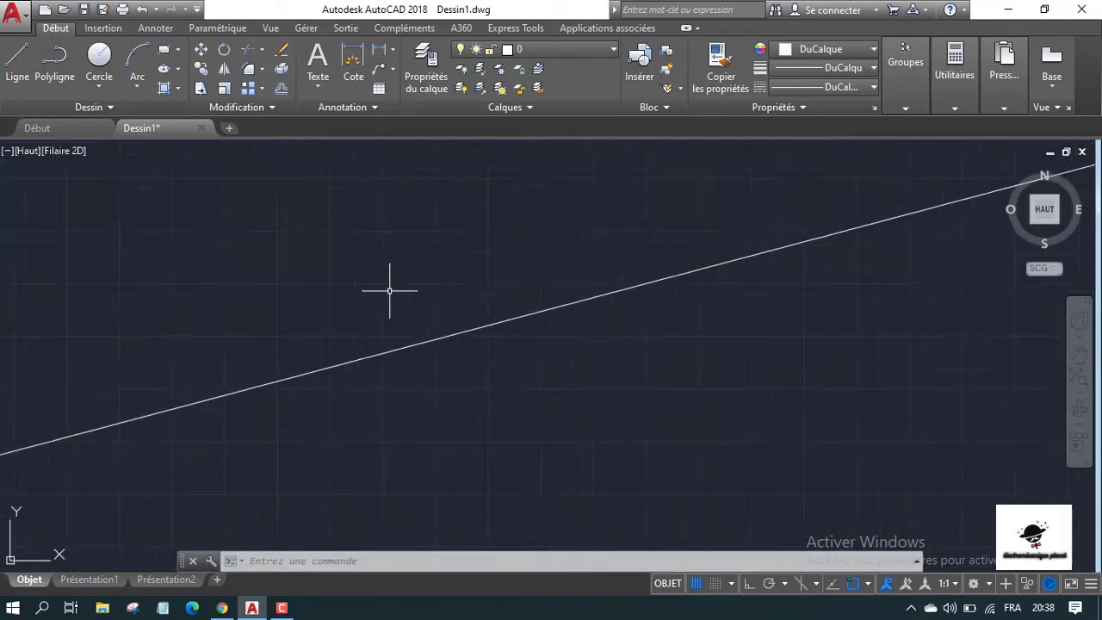
pyautogui.scroll(4, 389, 290)
pyautogui.scroll(-8, 389, 290)
pyautogui.scroll(-6, 389, 290)
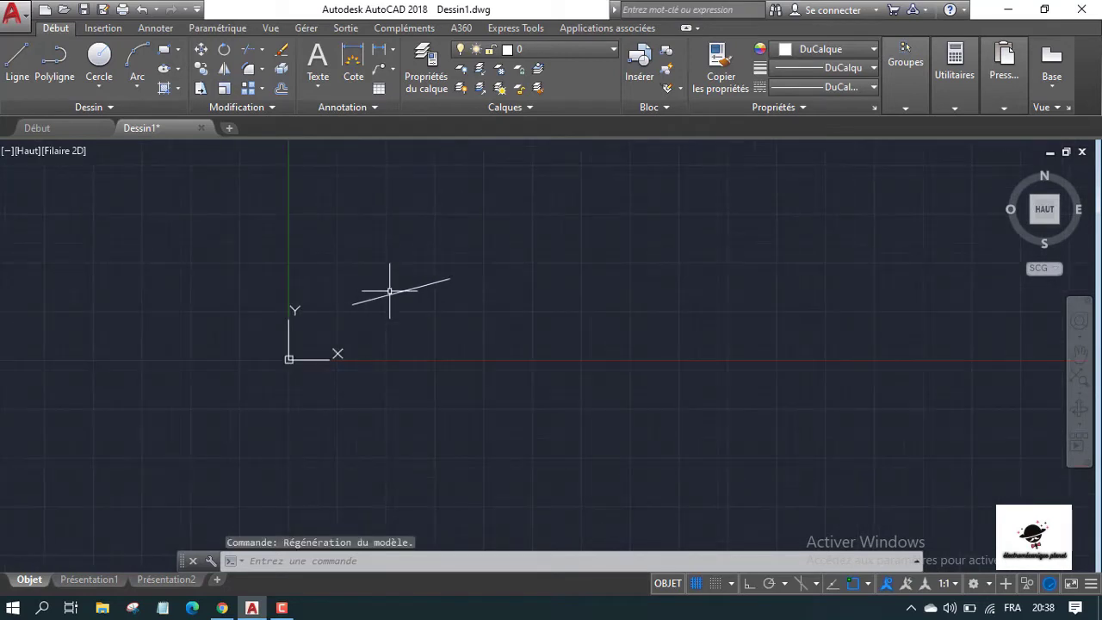
pyautogui.scroll(2, 405, 292)
pyautogui.scroll(4, 431, 292)
pyautogui.scroll(-4, 374, 286)
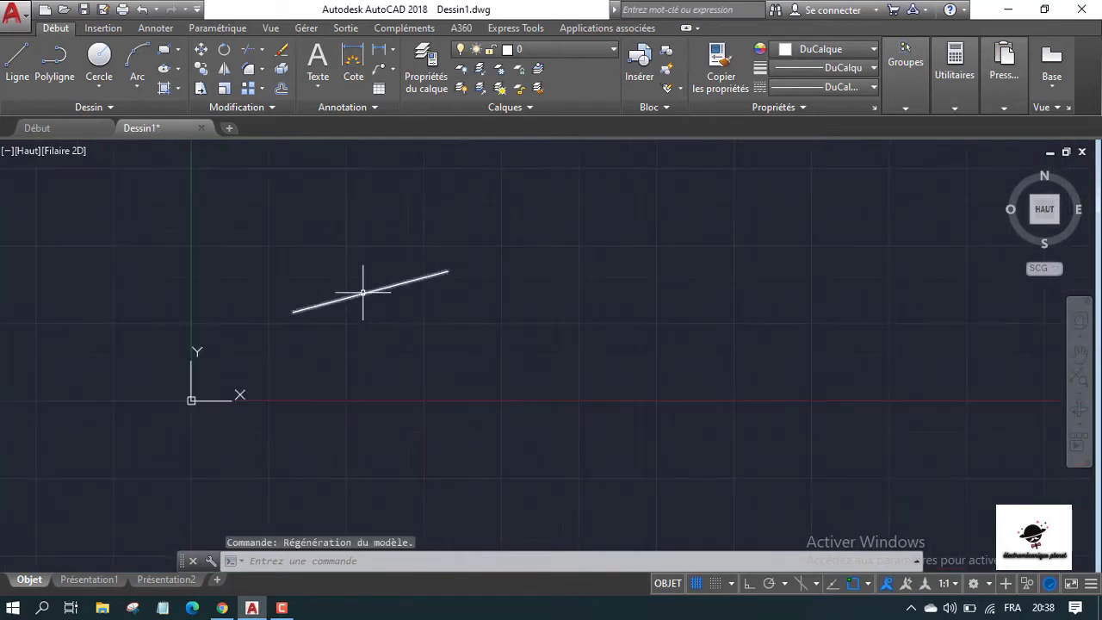
pyautogui.scroll(4, 365, 295)
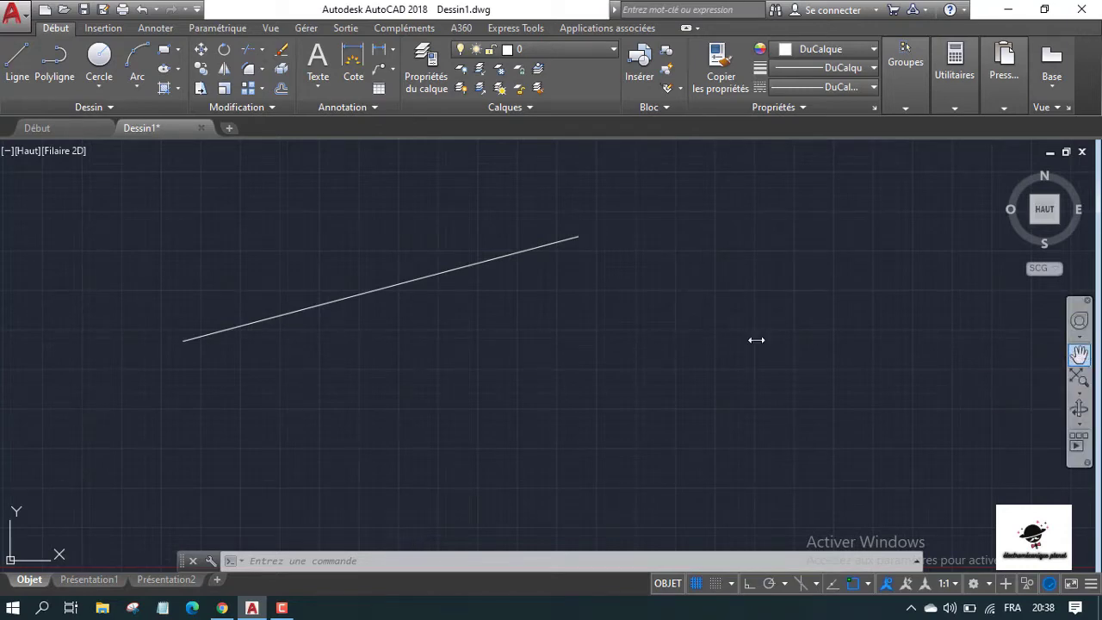
pyautogui.moveTo(1043, 355); pyautogui.dragTo(977, 365)
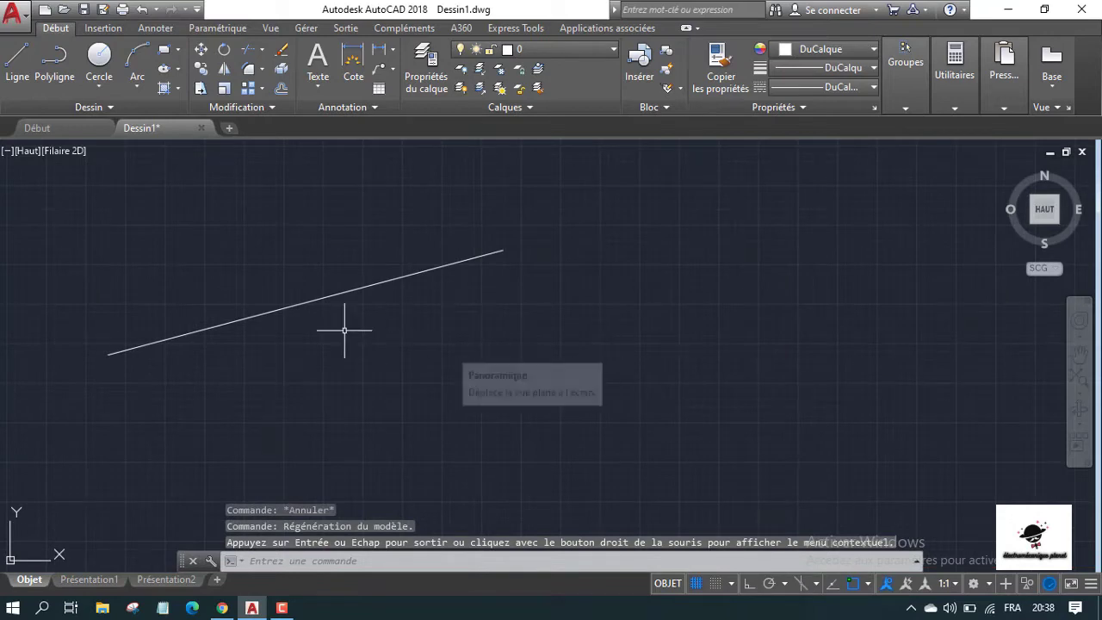
pyautogui.scroll(-2, 249, 339)
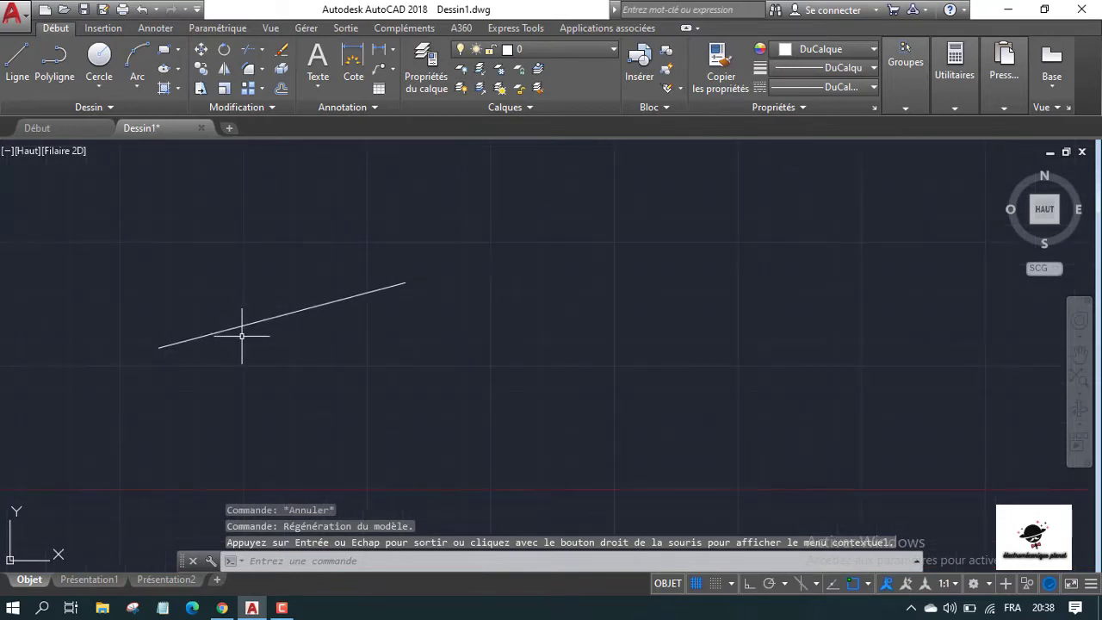
pyautogui.scroll(2, 242, 336)
pyautogui.moveTo(276, 339)
pyautogui.mouseDown()
pyautogui.moveTo(367, 344)
pyautogui.moveTo(448, 290)
pyautogui.moveTo(207, 335)
pyautogui.moveTo(221, 425)
pyautogui.moveTo(577, 342)
pyautogui.moveTo(367, 263)
pyautogui.moveTo(317, 406)
pyautogui.moveTo(560, 327)
pyautogui.moveTo(313, 347)
pyautogui.moveTo(480, 337)
pyautogui.moveTo(514, 271)
pyautogui.moveTo(252, 375)
pyautogui.mouseUp()
pyautogui.moveTo(253, 375)
pyautogui.mouseDown(button='middle')
pyautogui.moveTo(167, 284)
pyautogui.moveTo(197, 379)
pyautogui.moveTo(431, 322)
pyautogui.moveTo(314, 258)
pyautogui.moveTo(219, 374)
pyautogui.moveTo(246, 318)
pyautogui.moveTo(219, 377)
pyautogui.moveTo(160, 278)
pyautogui.moveTo(161, 410)
pyautogui.moveTo(298, 446)
pyautogui.moveTo(441, 267)
pyautogui.moveTo(387, 315)
pyautogui.moveTo(273, 381)
pyautogui.moveTo(230, 318)
pyautogui.moveTo(281, 387)
pyautogui.moveTo(290, 310)
pyautogui.moveTo(258, 298)
pyautogui.mouseUp(button='middle')
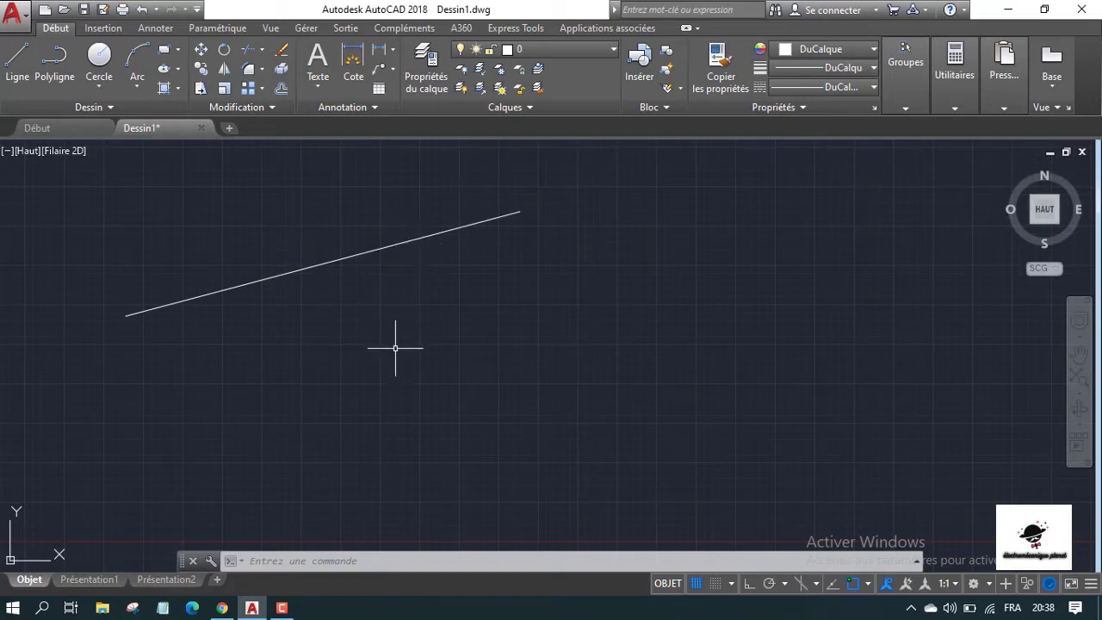
pyautogui.middleClick(395, 347)
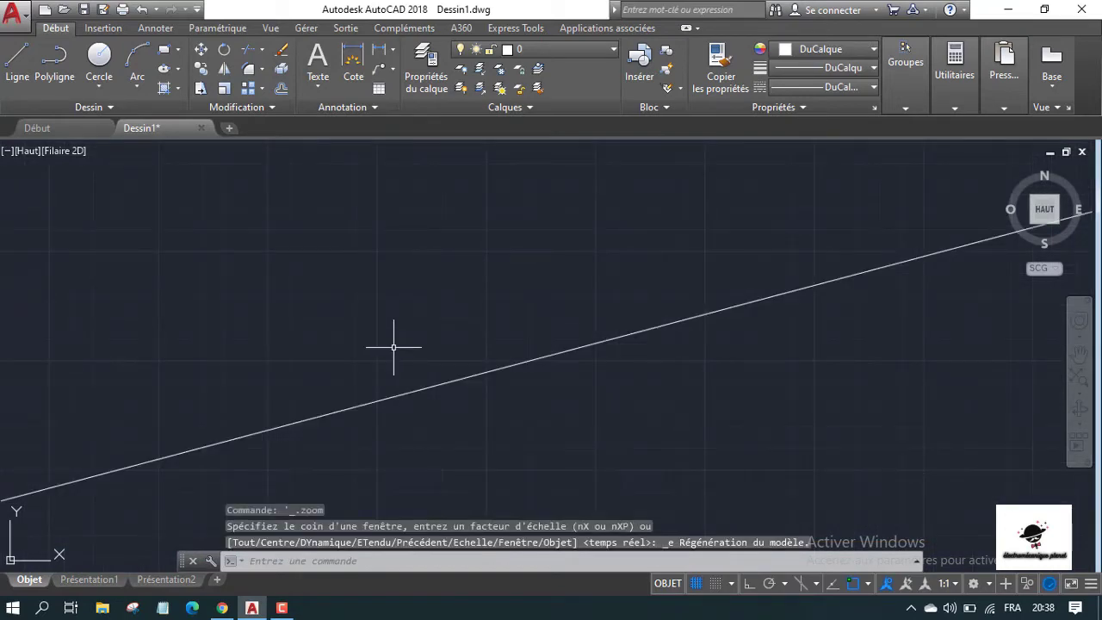
pyautogui.scroll(-8, 390, 341)
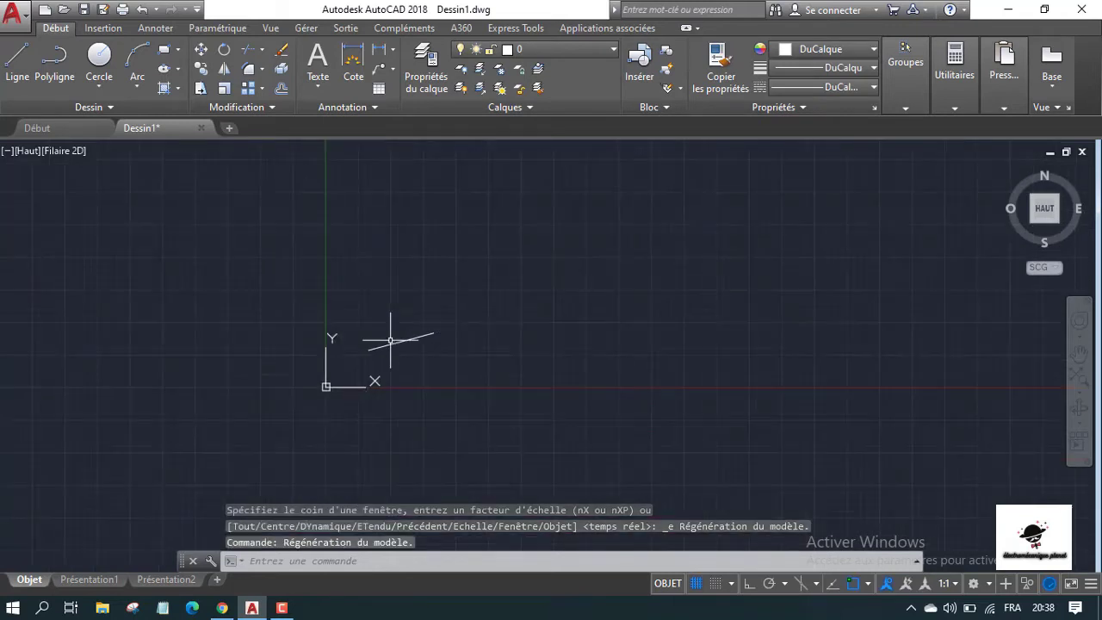
pyautogui.scroll(10, 390, 341)
pyautogui.scroll(-6, 390, 341)
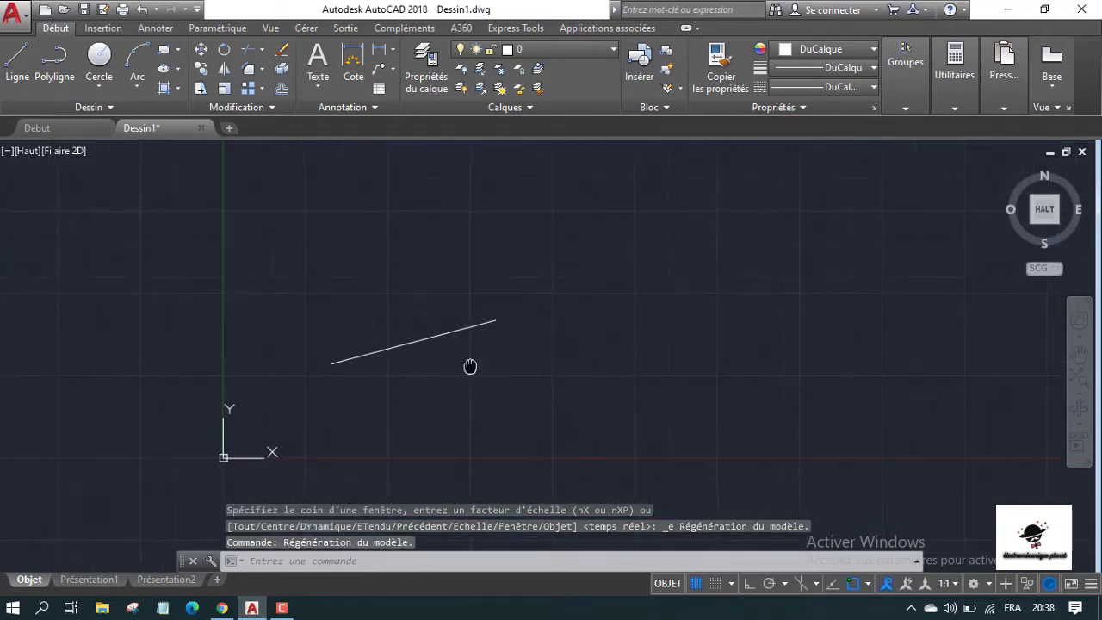
pyautogui.moveTo(470, 367)
pyautogui.mouseDown(button='middle')
pyautogui.moveTo(305, 287)
pyautogui.moveTo(333, 330)
pyautogui.mouseUp(button='middle')
pyautogui.press('Escape')
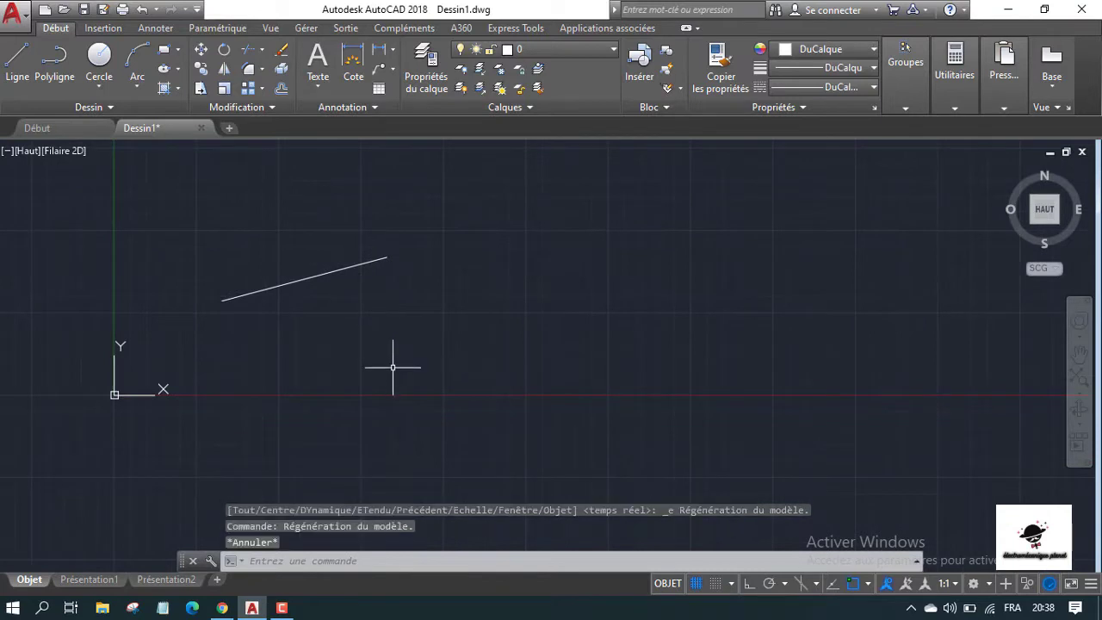
# Step: Restart Ligne at the existing line's left end and draw the bottom and right zigzag segments
pyautogui.click(19, 76)
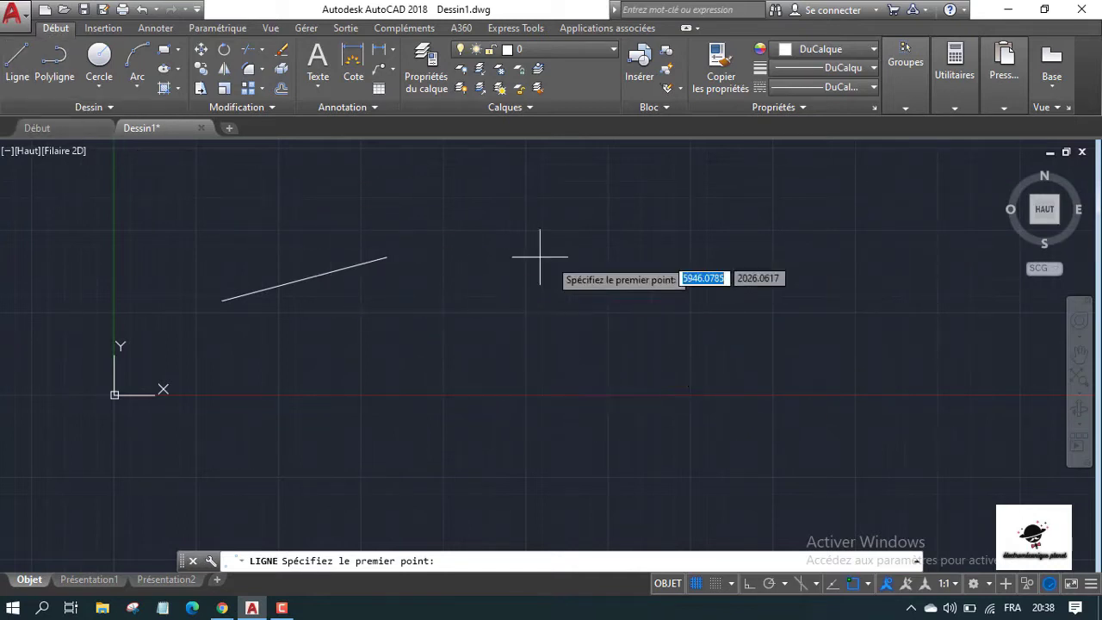
pyautogui.press('Escape')
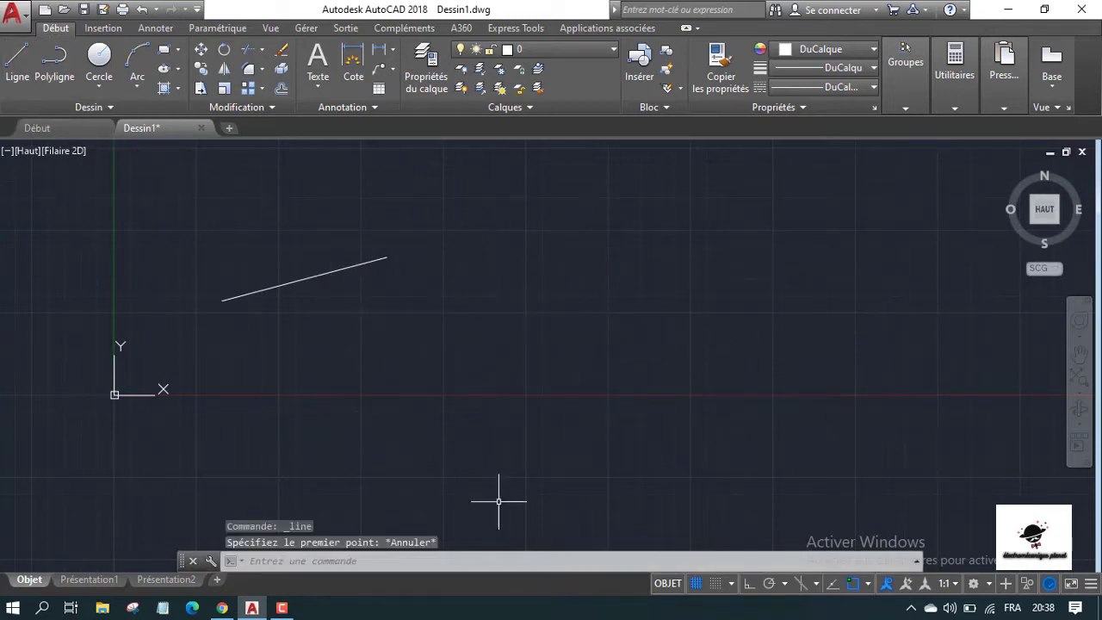
pyautogui.click(30, 93)
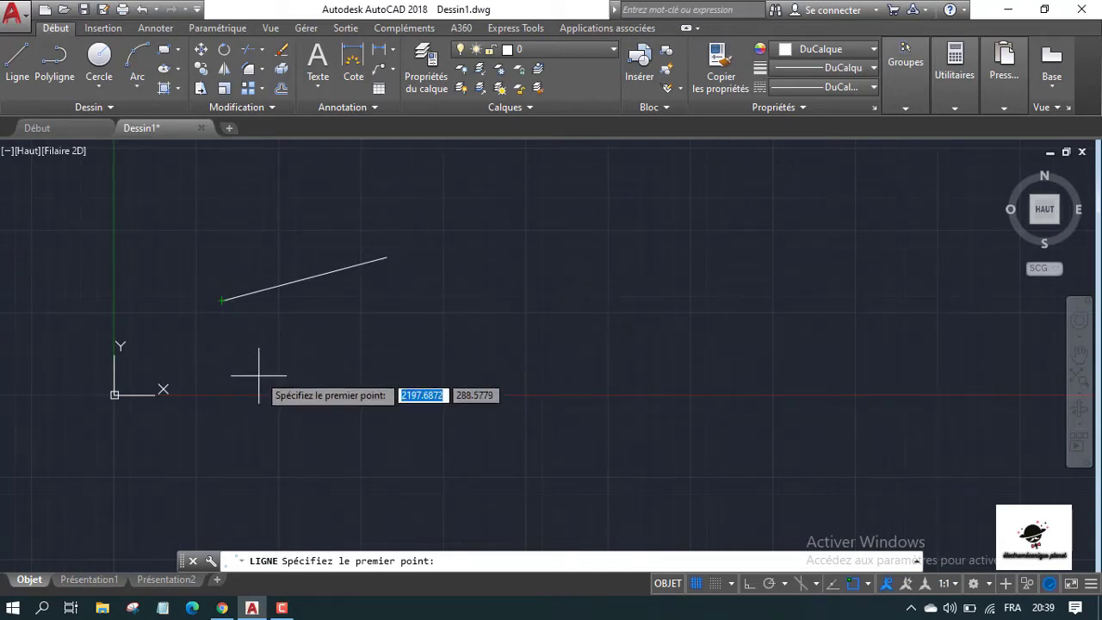
pyautogui.click(222, 301)
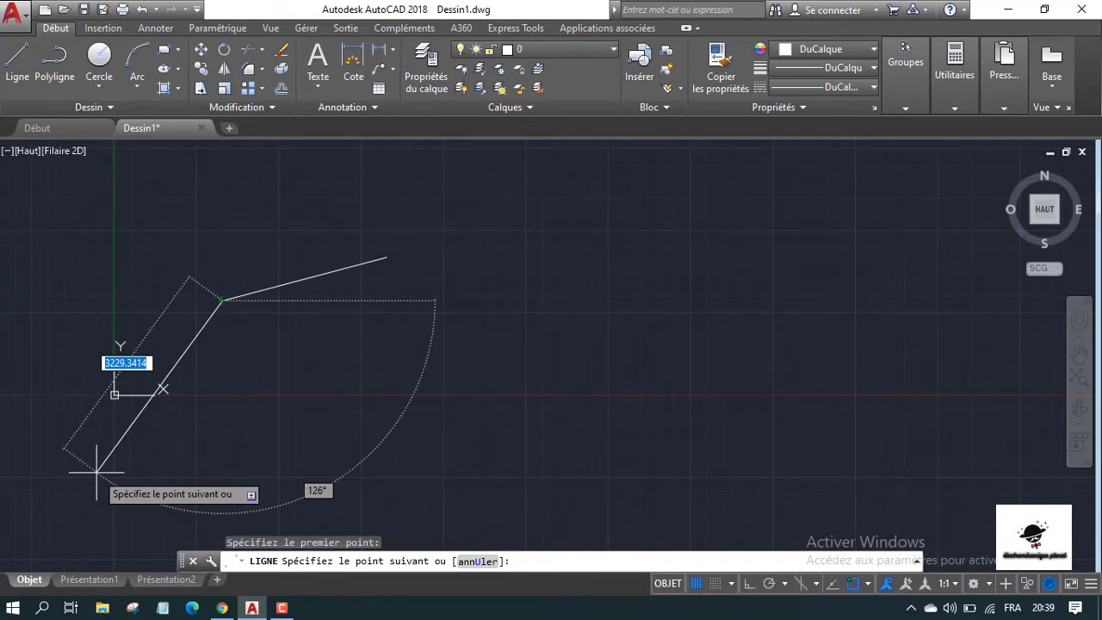
pyautogui.click(97, 472)
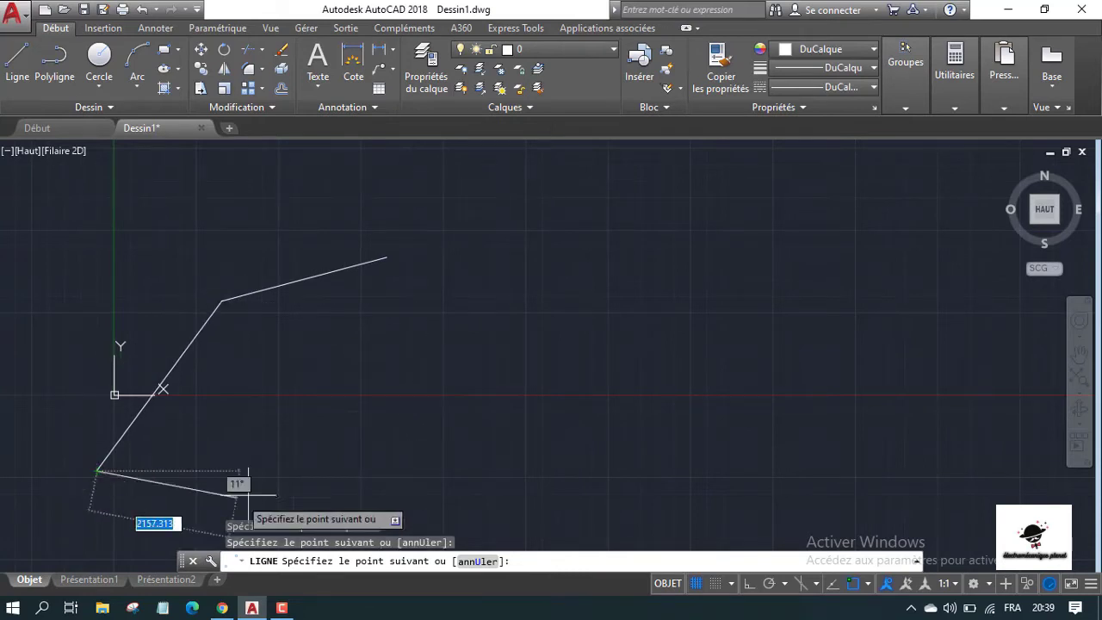
pyautogui.click(573, 466)
pyautogui.click(635, 282)
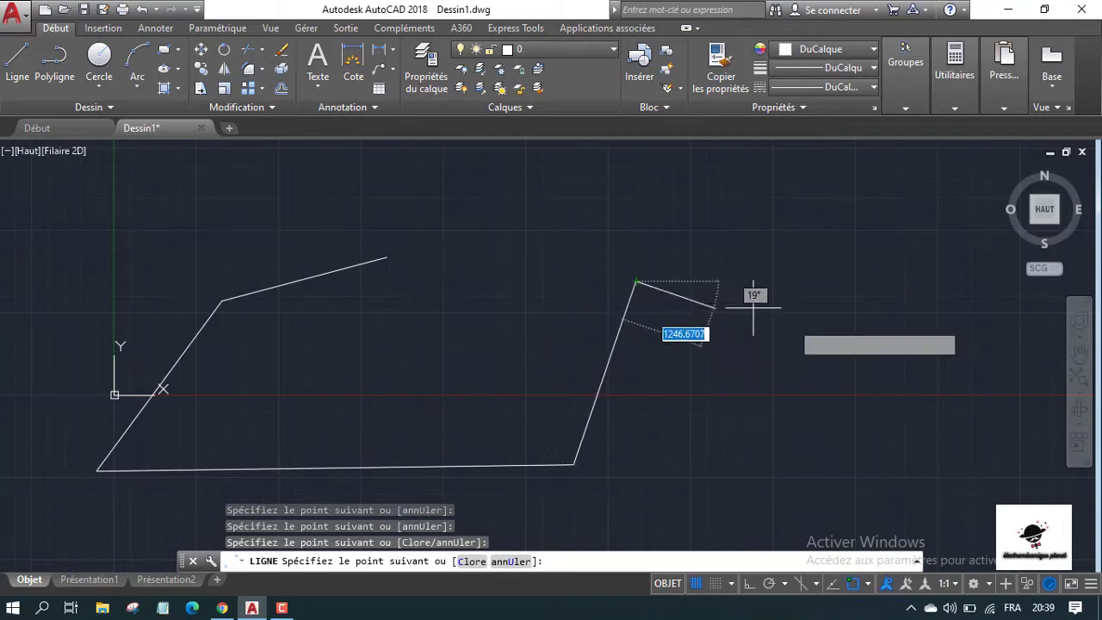
pyautogui.click(848, 364)
pyautogui.click(891, 176)
# Step: Continue the zigzag along the top and down the far left, then end the chain
pyautogui.click(611, 198)
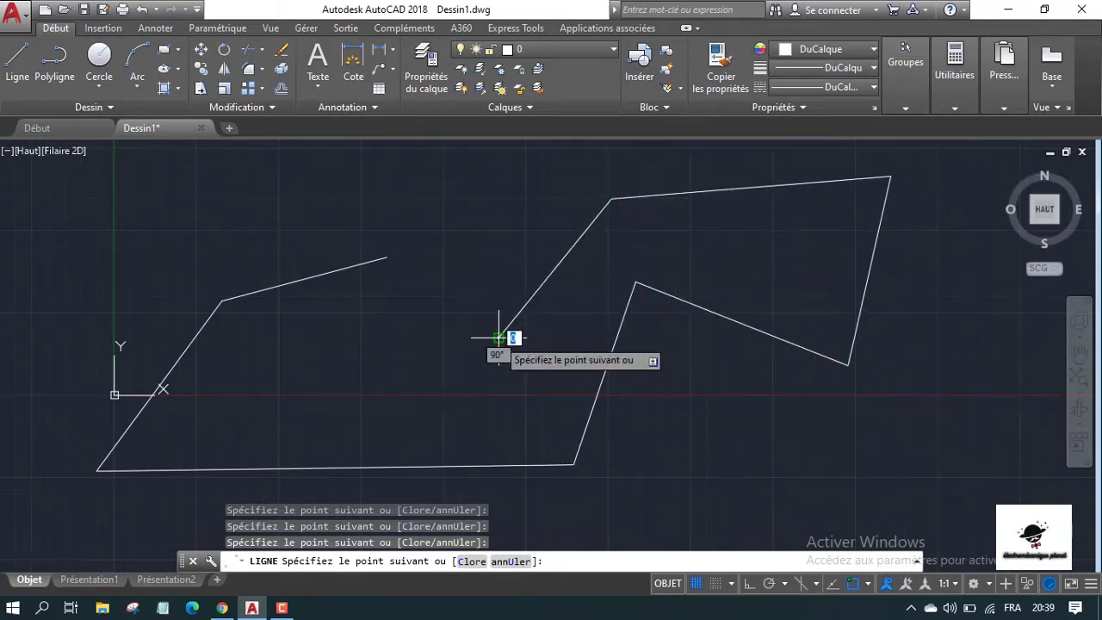
pyautogui.click(497, 337)
pyautogui.click(473, 200)
pyautogui.click(278, 186)
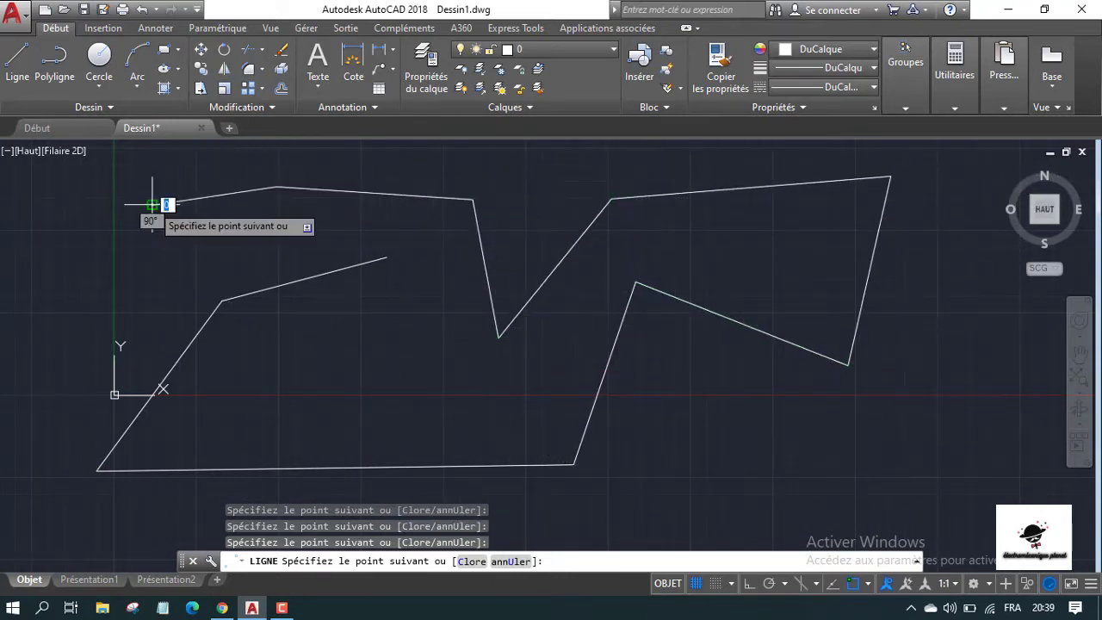
pyautogui.click(152, 205)
pyautogui.click(83, 263)
pyautogui.click(183, 263)
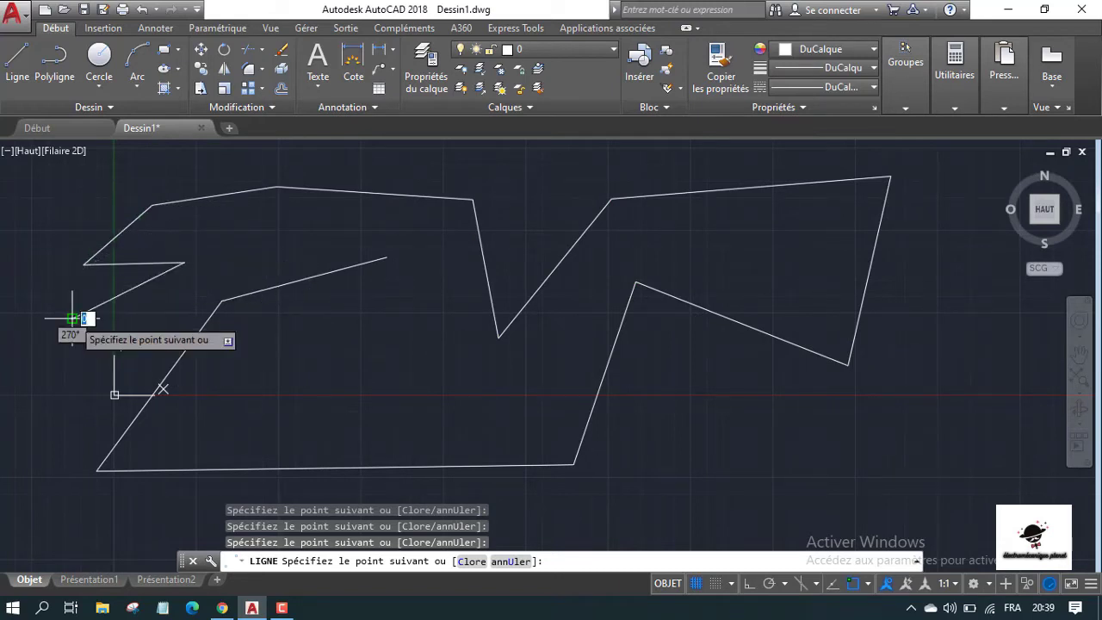
pyautogui.click(73, 319)
pyautogui.press('Escape')
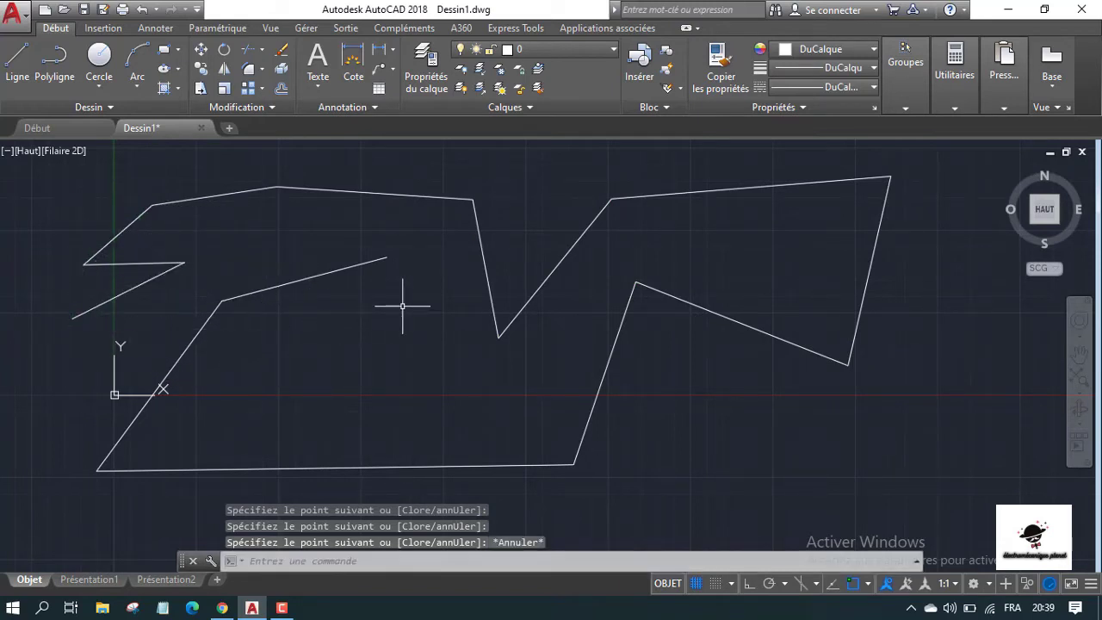
# Step: Crossing-select the upper-middle segment, clear the selection, and adjust the zoom
pyautogui.click(376, 301)
pyautogui.click(319, 234)
pyautogui.press('Escape')
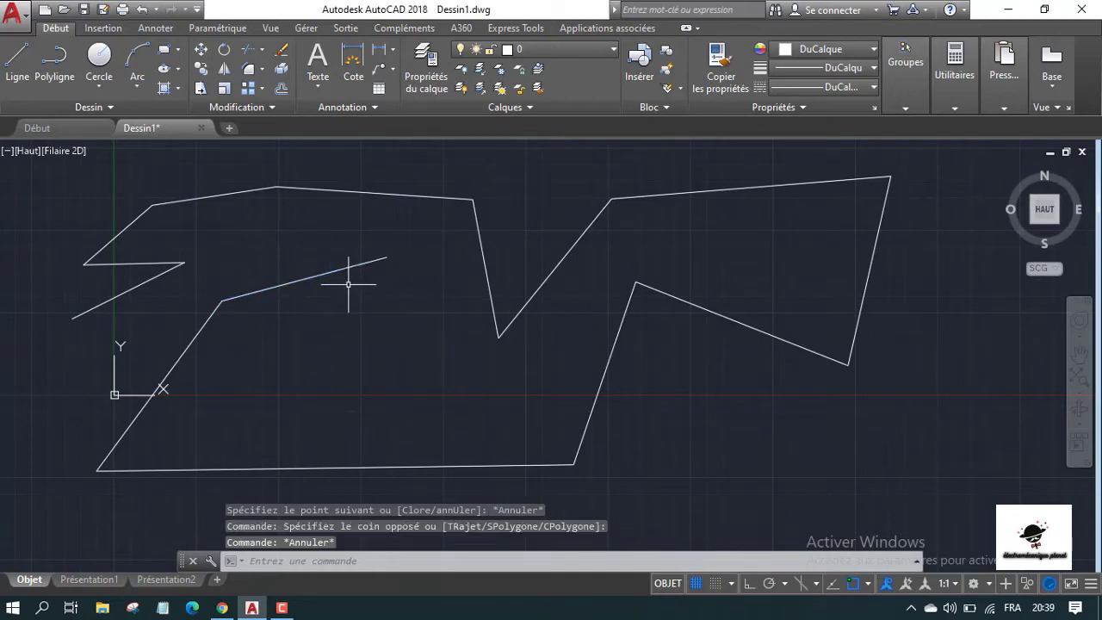
pyautogui.scroll(-2, 371, 262)
pyautogui.scroll(2, 371, 289)
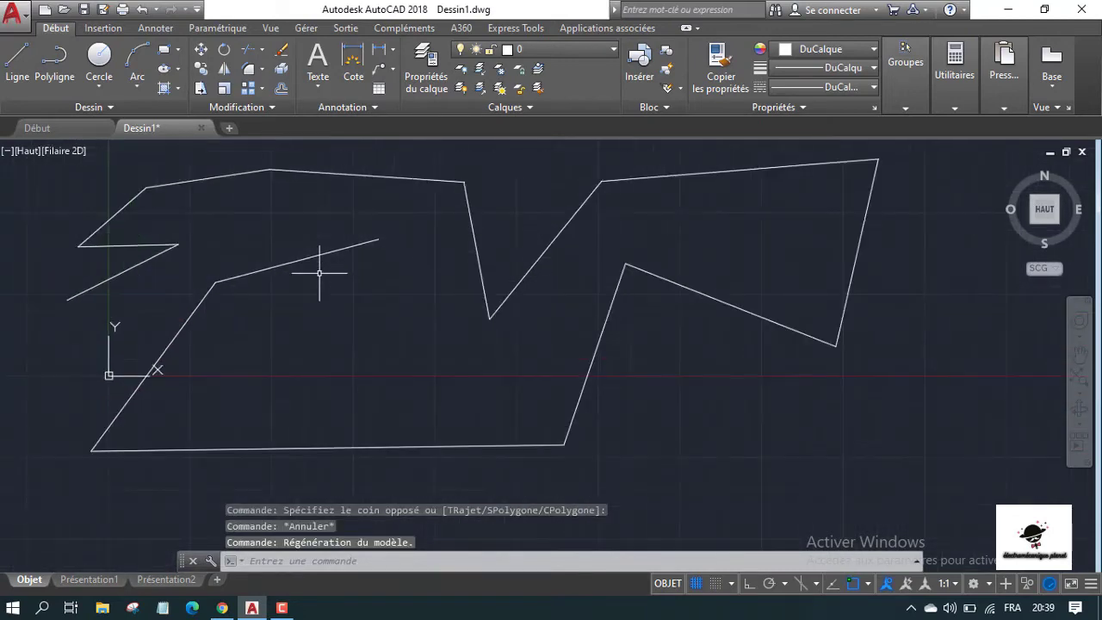
pyautogui.scroll(-4, 320, 270)
pyautogui.scroll(4, 302, 277)
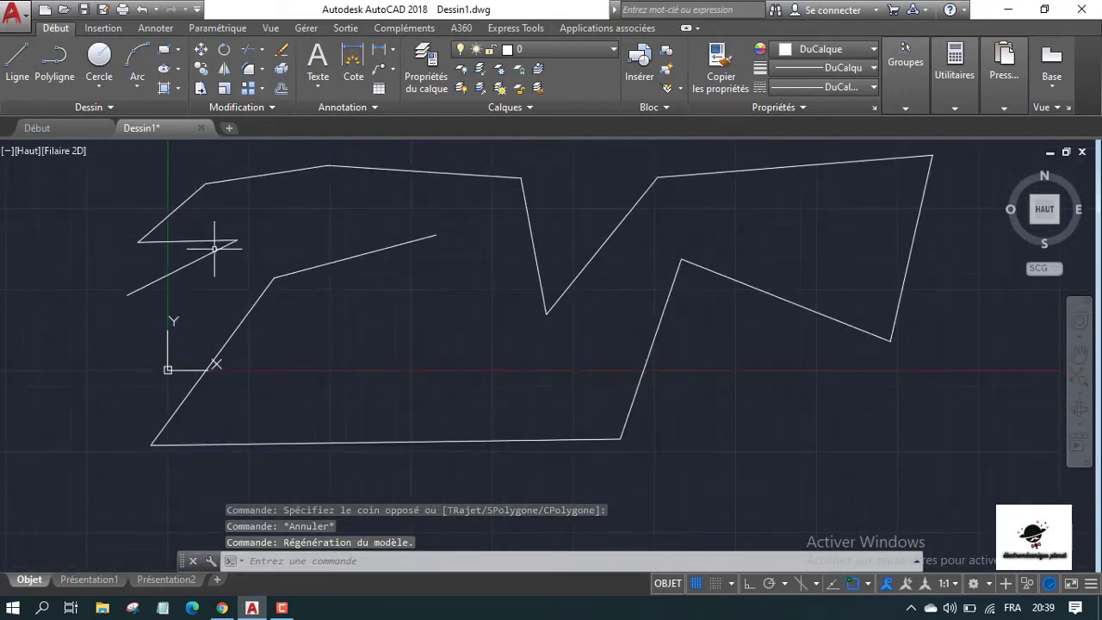
pyautogui.scroll(-4, 374, 293)
pyautogui.scroll(2, 400, 288)
pyautogui.scroll(-2, 401, 288)
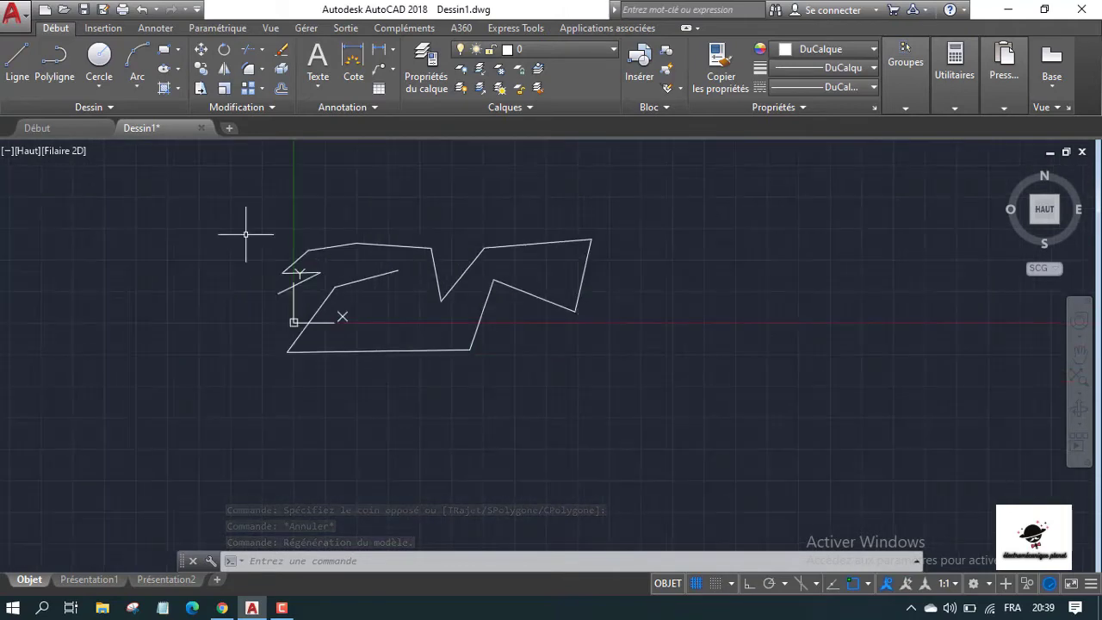
pyautogui.scroll(2, 307, 280)
pyautogui.scroll(2, 307, 279)
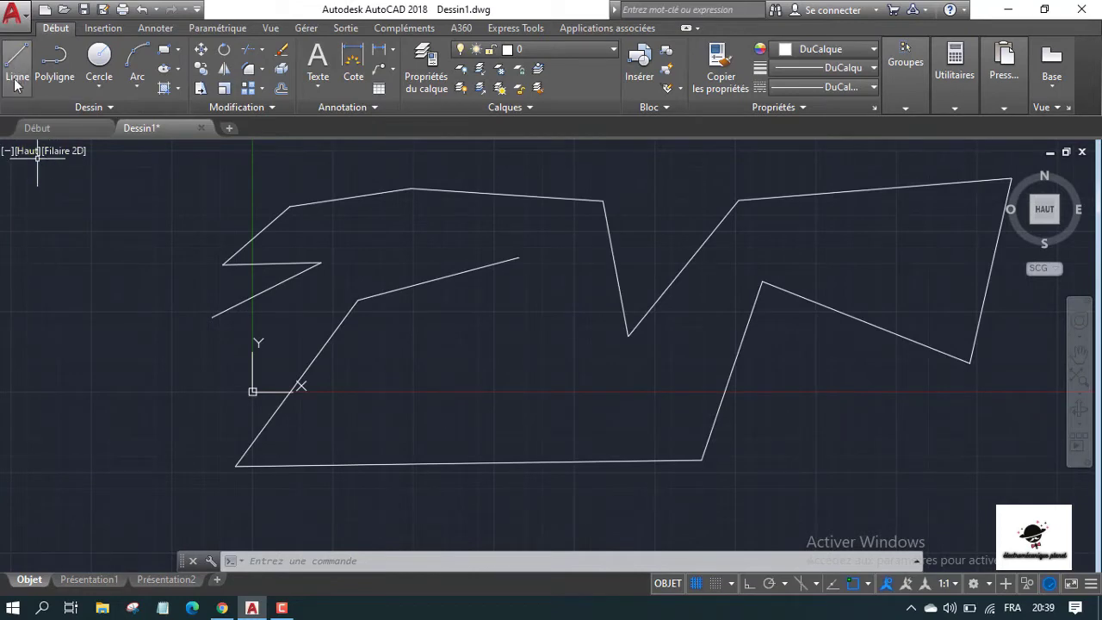
pyautogui.scroll(-1, 44, 155)
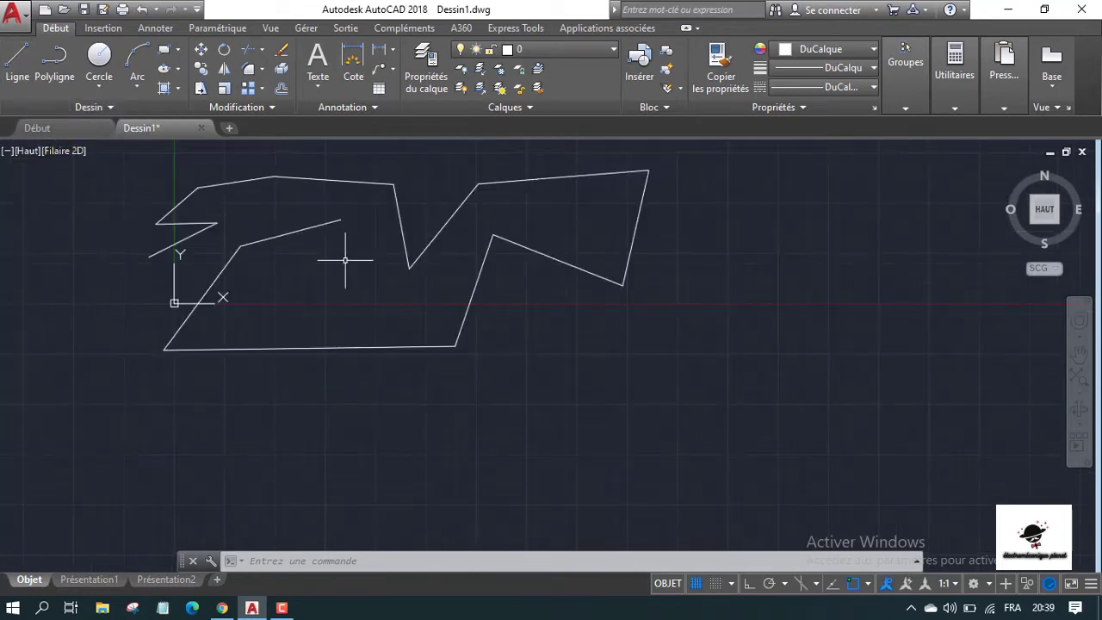
pyautogui.scroll(1, 274, 330)
pyautogui.click(423, 423)
pyautogui.click(394, 295)
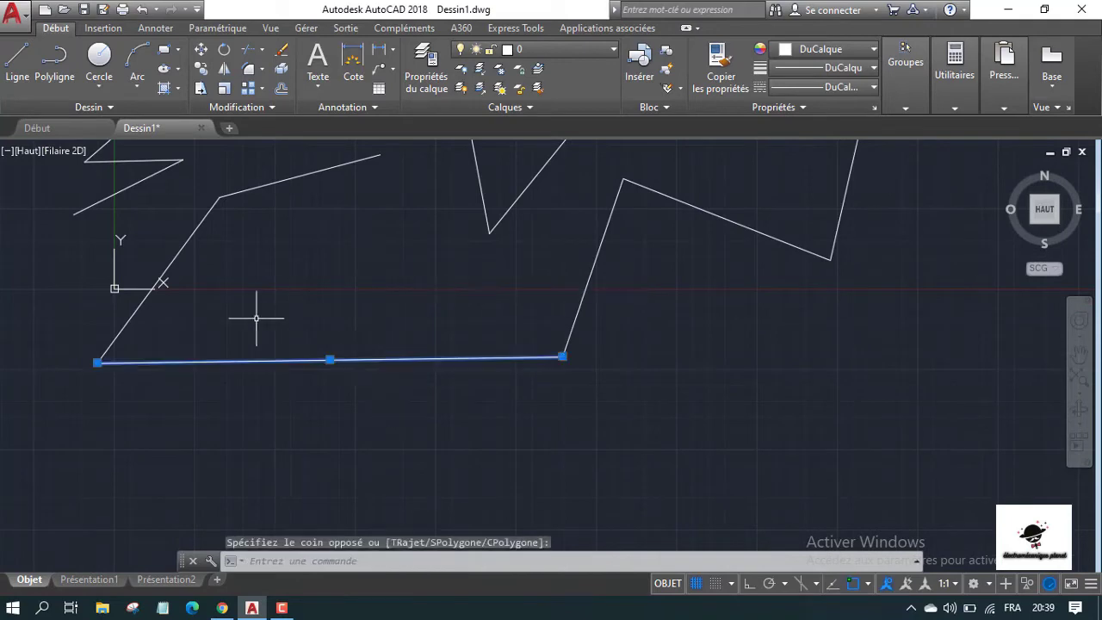
pyautogui.press('Escape')
pyautogui.click(233, 303)
pyautogui.click(216, 350)
pyautogui.press('Escape')
pyautogui.scroll(-1, 296, 415)
pyautogui.click(333, 336)
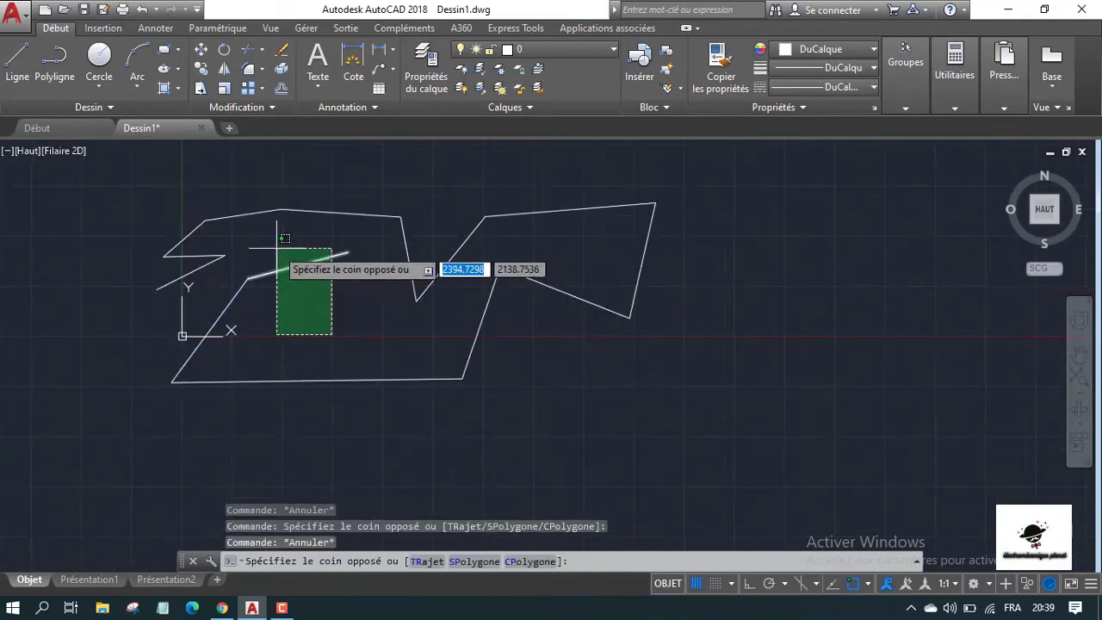
pyautogui.click(299, 264)
pyautogui.press('Escape')
pyautogui.click(554, 357)
pyautogui.click(419, 307)
pyautogui.press('Escape')
pyautogui.click(614, 317)
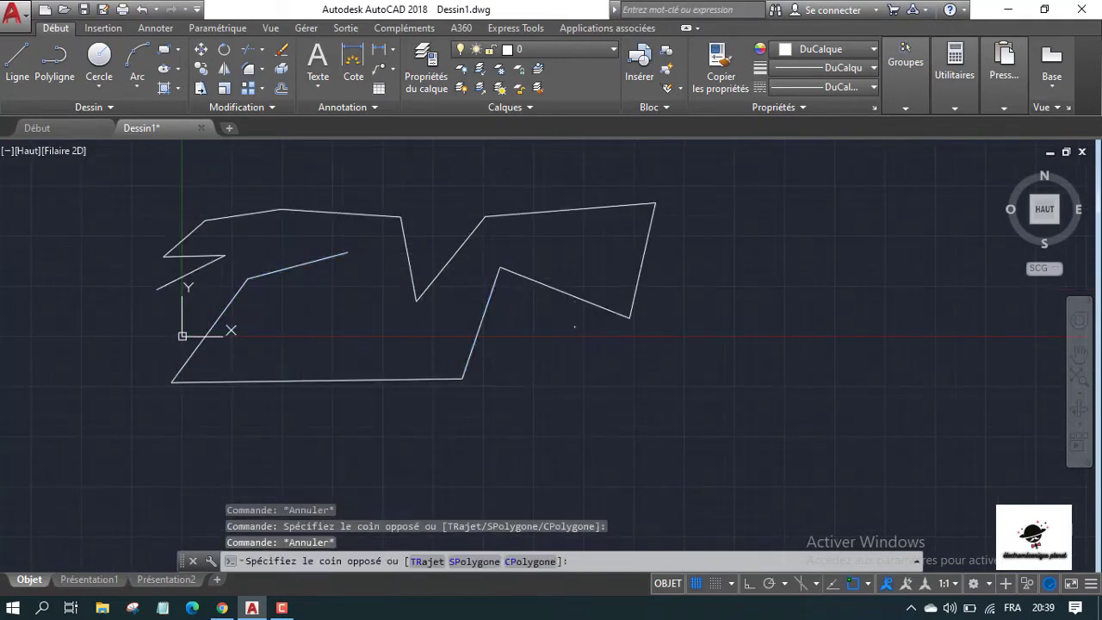
pyautogui.click(576, 259)
pyautogui.press('Escape')
pyautogui.click(701, 265)
pyautogui.click(603, 247)
pyautogui.click(603, 246)
pyautogui.click(566, 177)
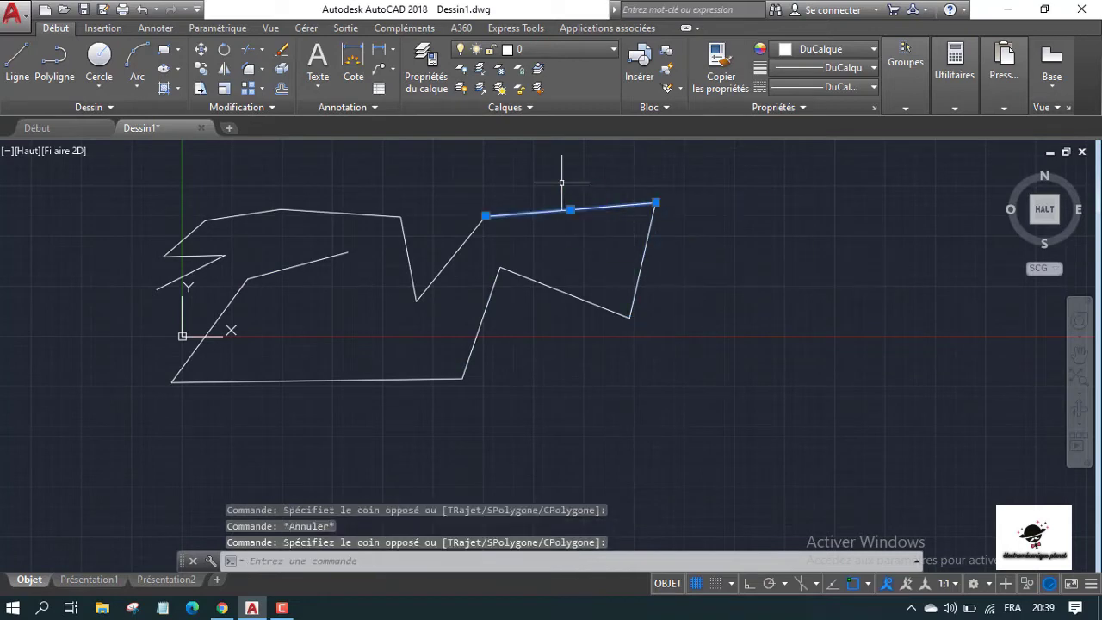
pyautogui.press('Escape')
pyautogui.click(479, 274)
pyautogui.click(431, 227)
pyautogui.click(418, 247)
pyautogui.click(387, 247)
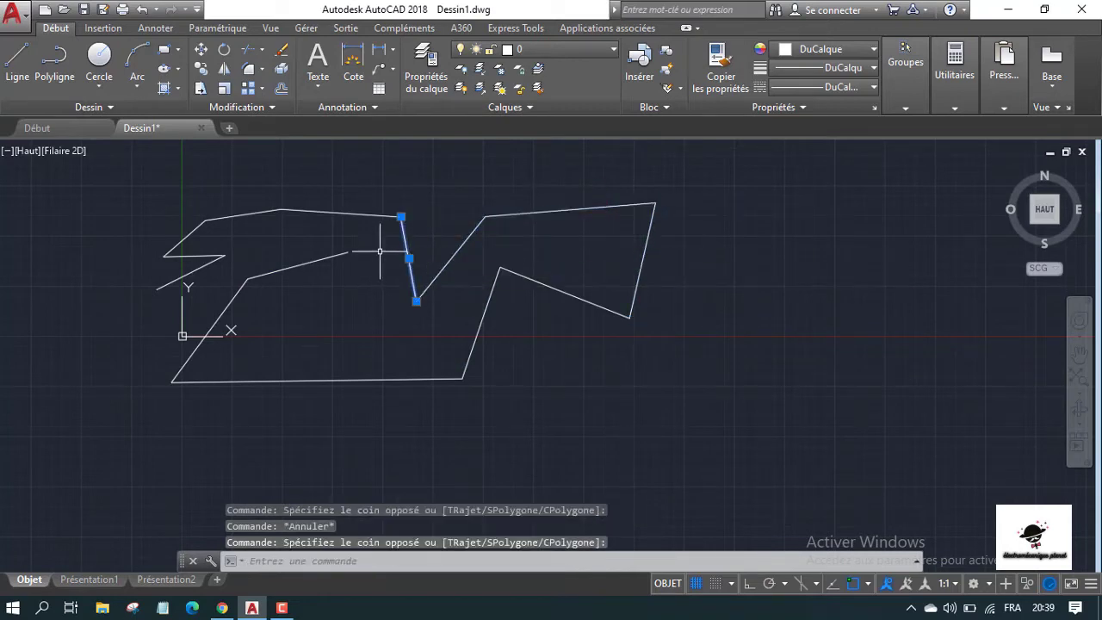
pyautogui.press('Escape')
pyautogui.click(365, 227)
pyautogui.click(322, 174)
pyautogui.press('Escape')
pyautogui.click(263, 238)
pyautogui.click(229, 174)
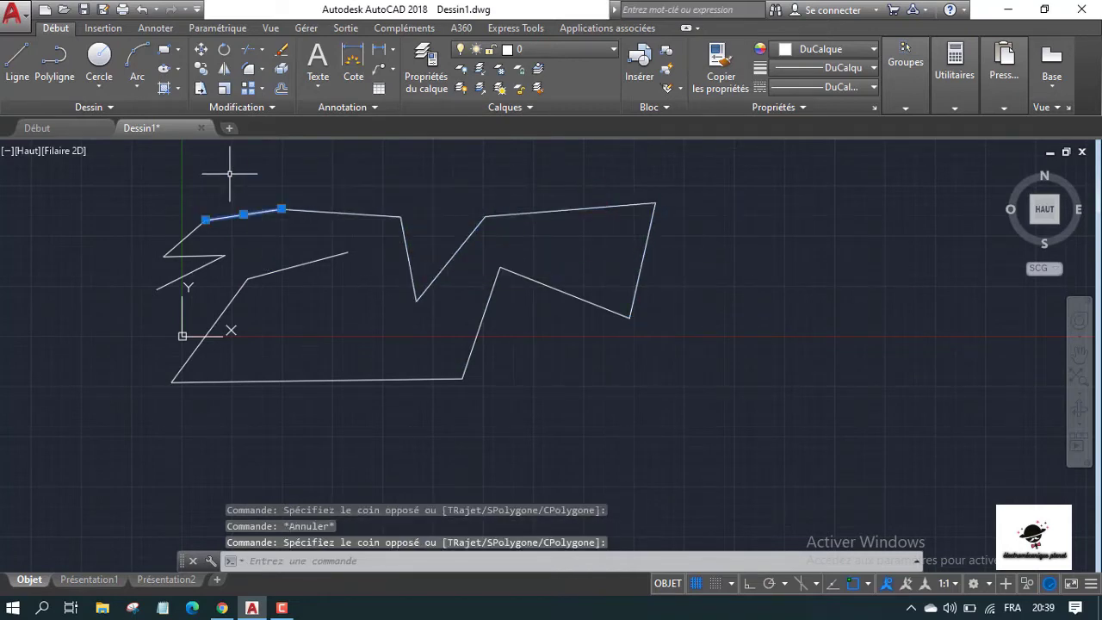
pyautogui.press('Escape')
pyautogui.click(148, 267)
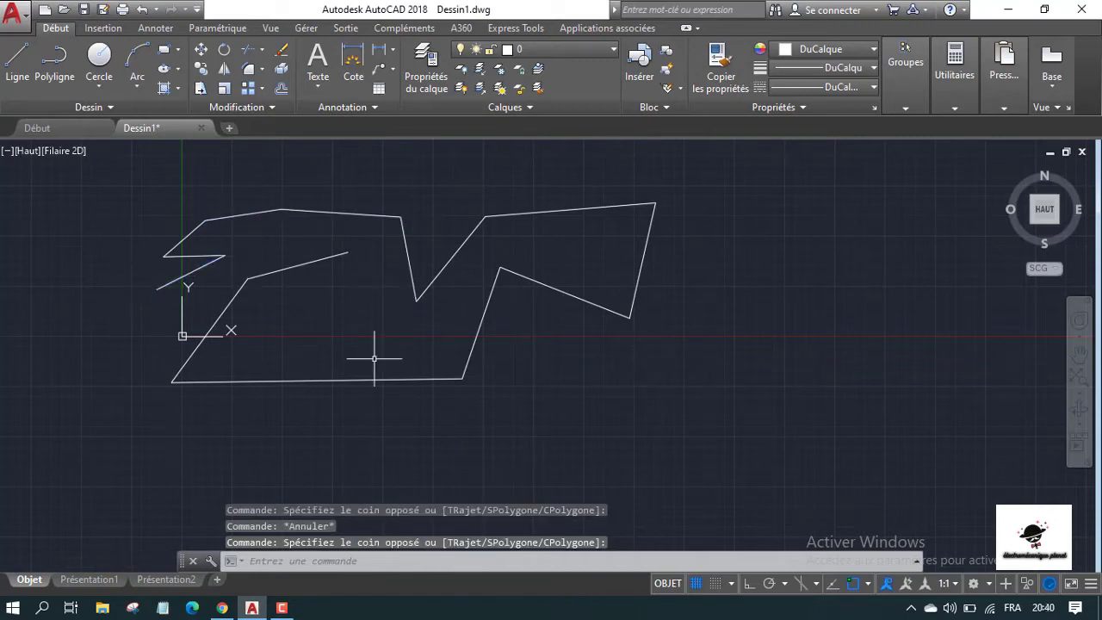
pyautogui.press('Escape')
pyautogui.click(423, 376)
pyautogui.click(394, 387)
pyautogui.press('Escape')
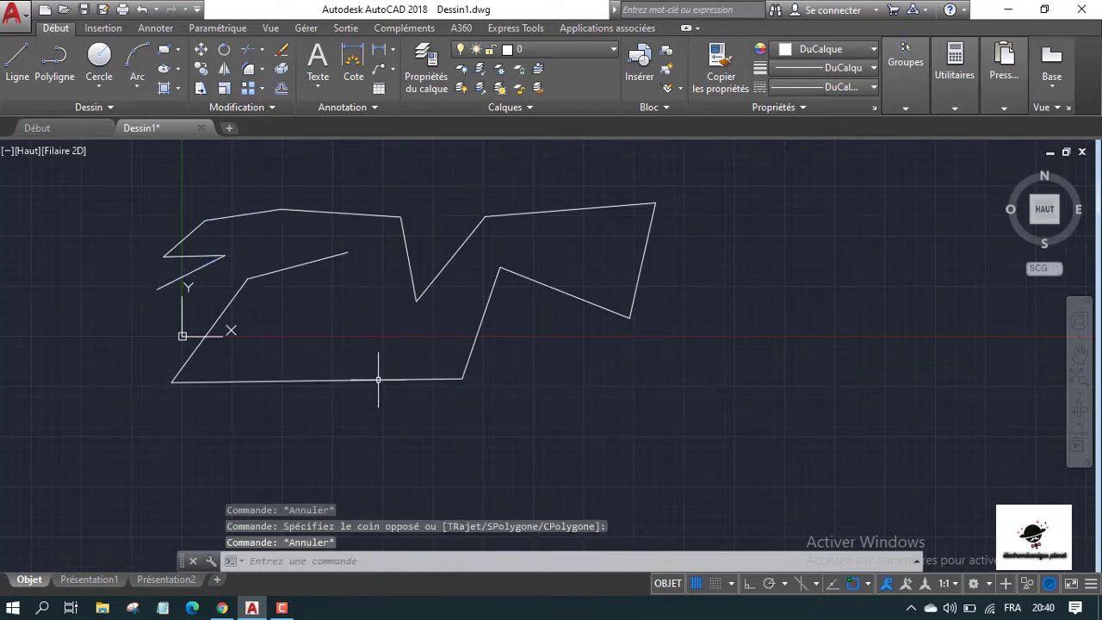
pyautogui.scroll(2, 284, 344)
pyautogui.scroll(-2, 541, 377)
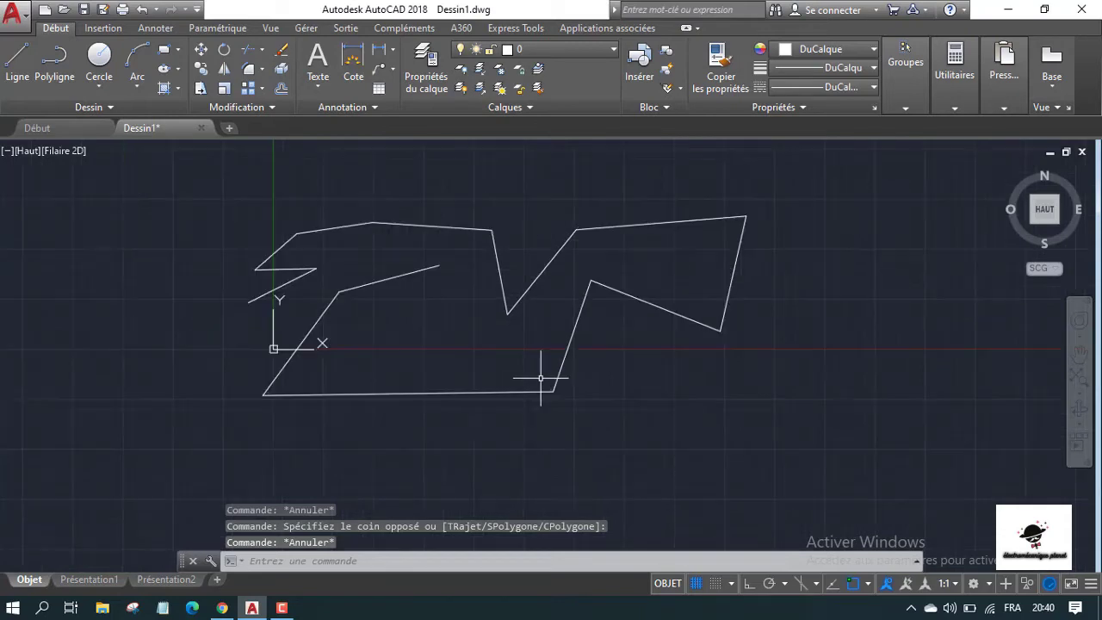
pyautogui.scroll(2, 439, 382)
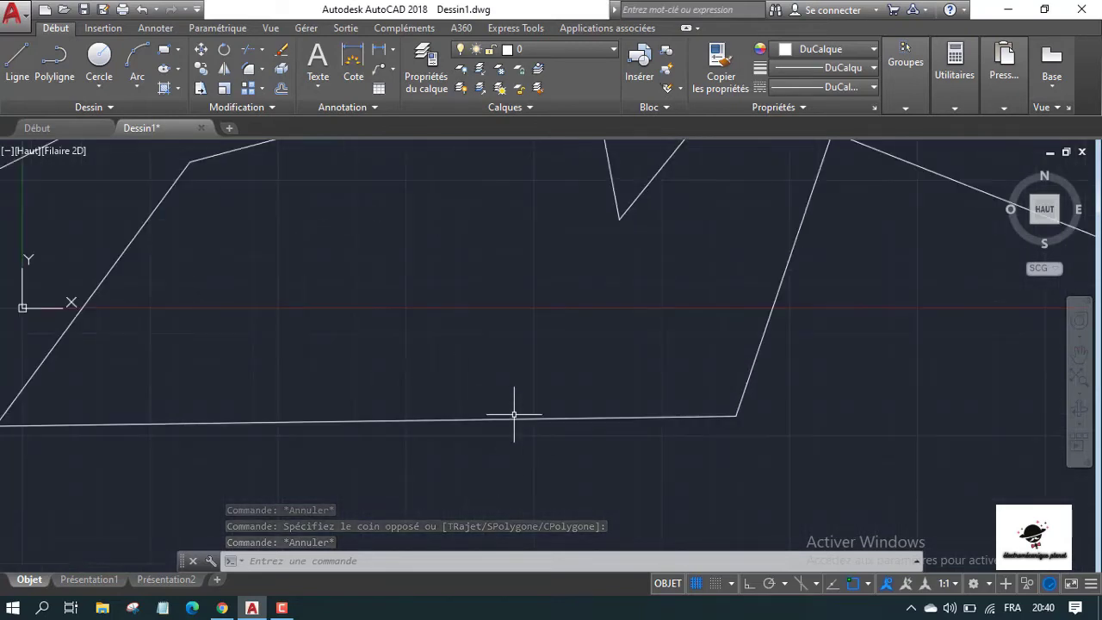
pyautogui.click(600, 448)
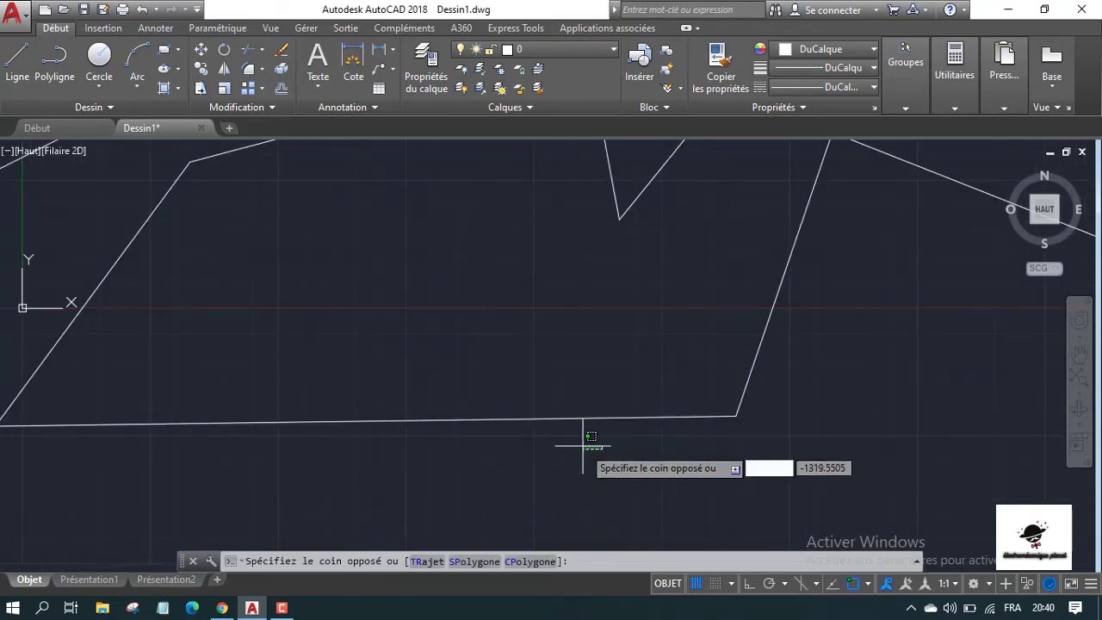
pyautogui.press('Escape')
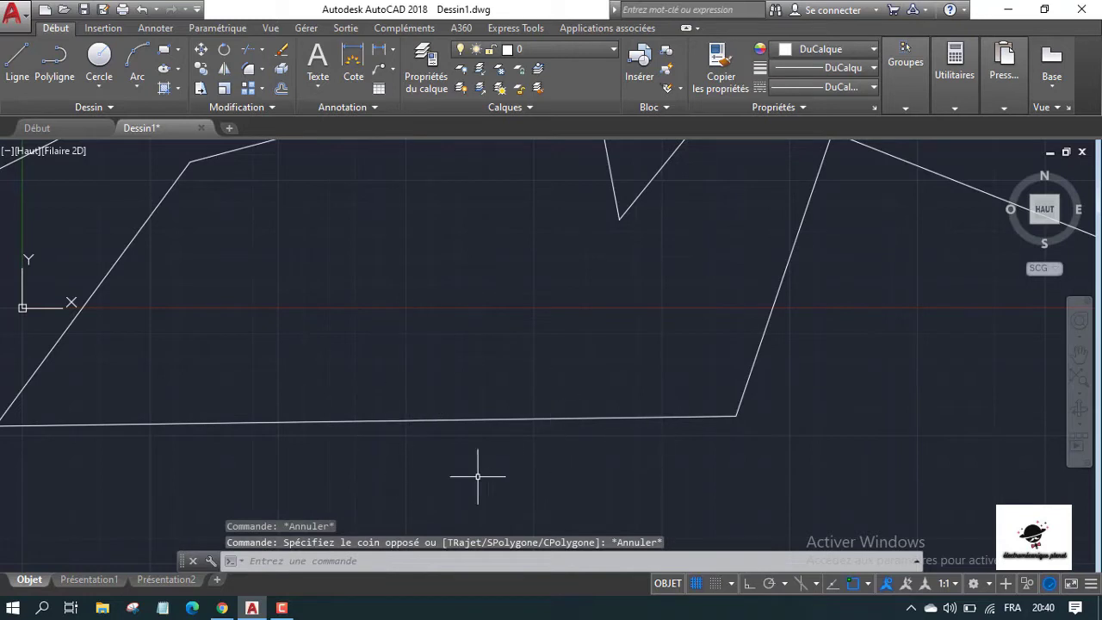
pyautogui.click(602, 452)
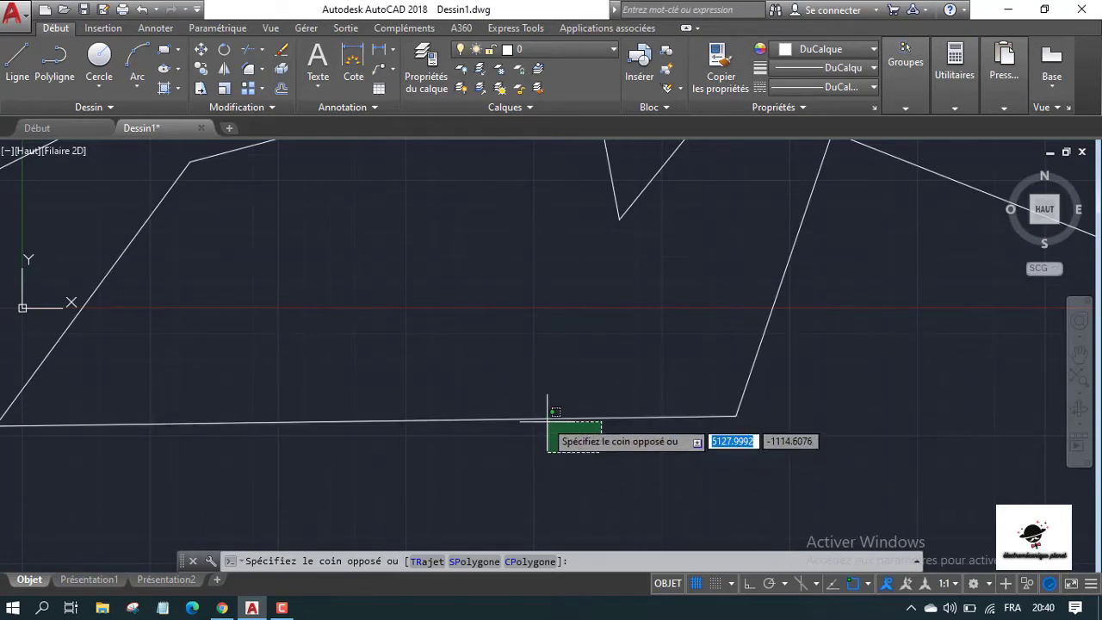
pyautogui.click(536, 410)
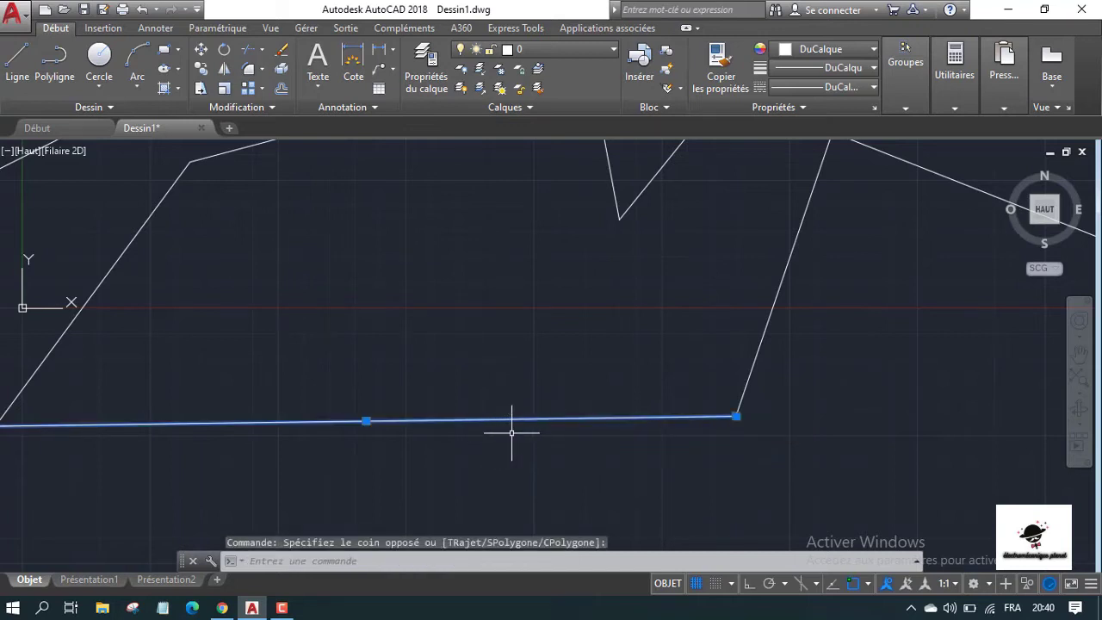
pyautogui.press('Escape')
pyautogui.click(589, 452)
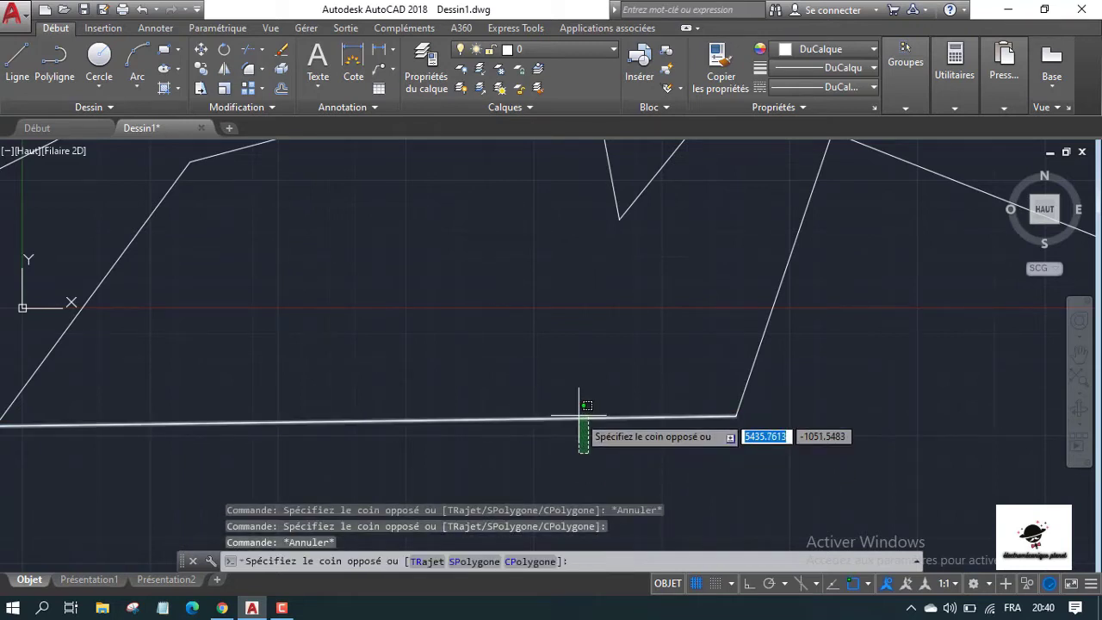
pyautogui.click(582, 410)
pyautogui.press('Escape')
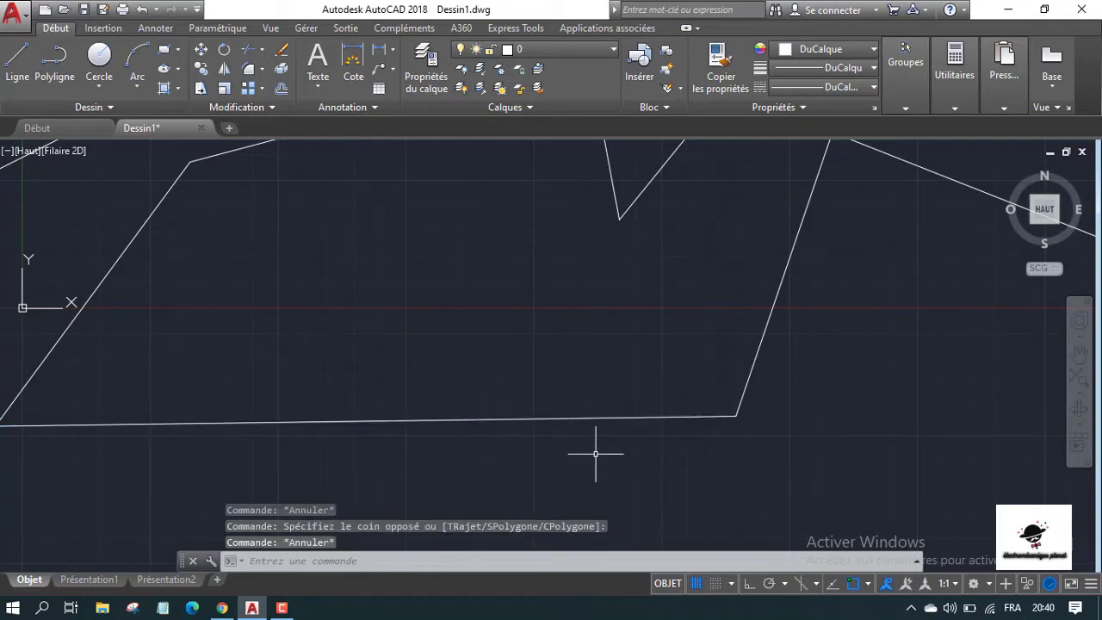
pyautogui.click(567, 440)
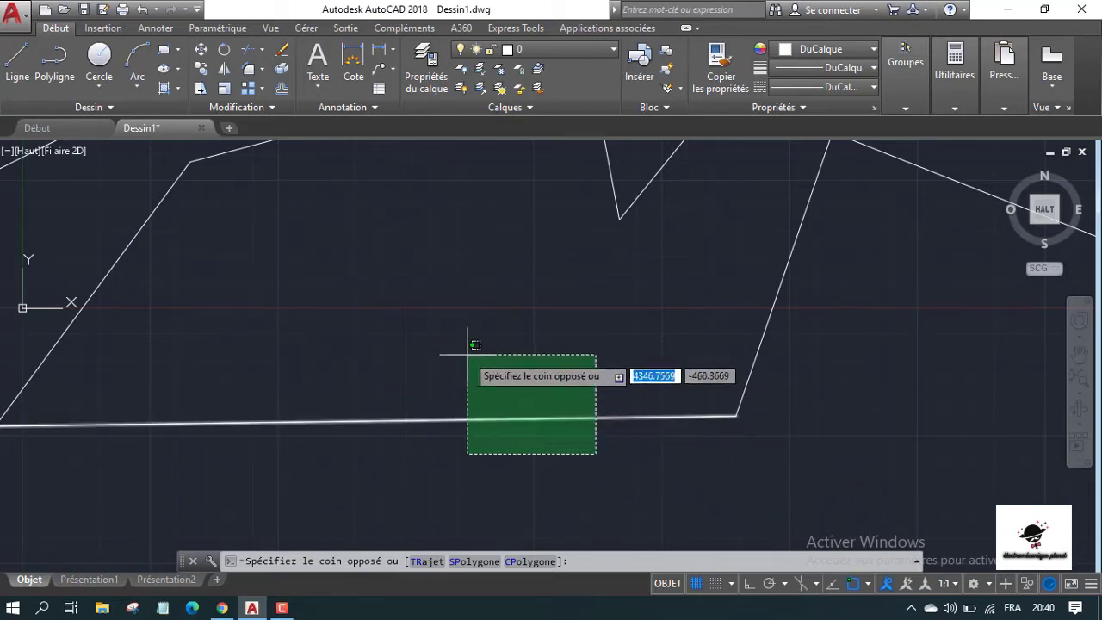
pyautogui.click(475, 345)
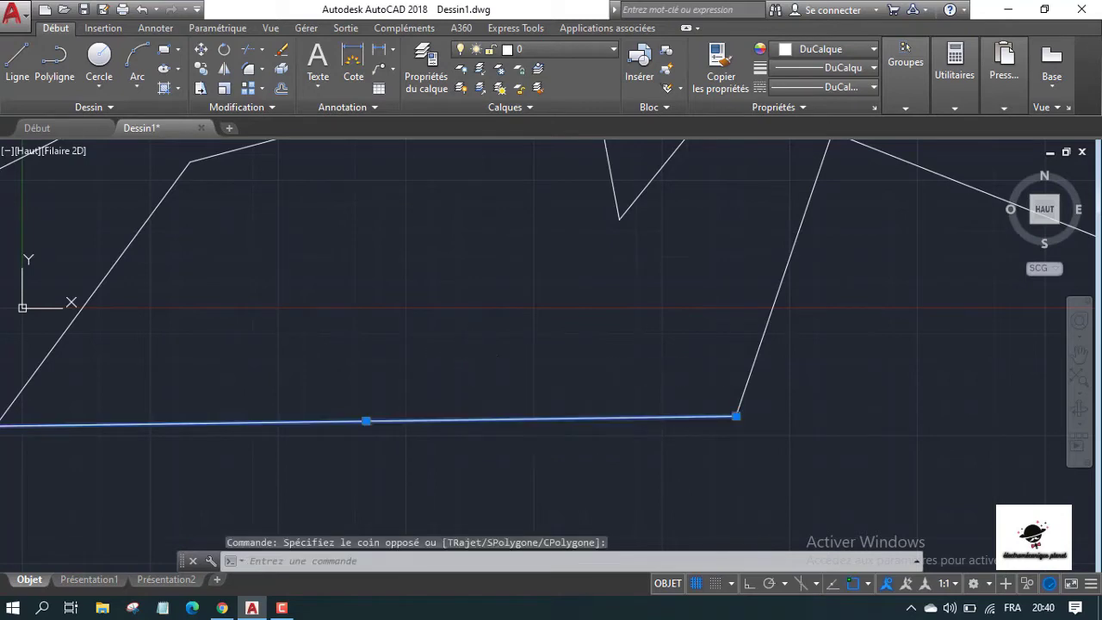
pyautogui.press('Escape')
pyautogui.scroll(-5, 491, 347)
pyautogui.scroll(4, 372, 366)
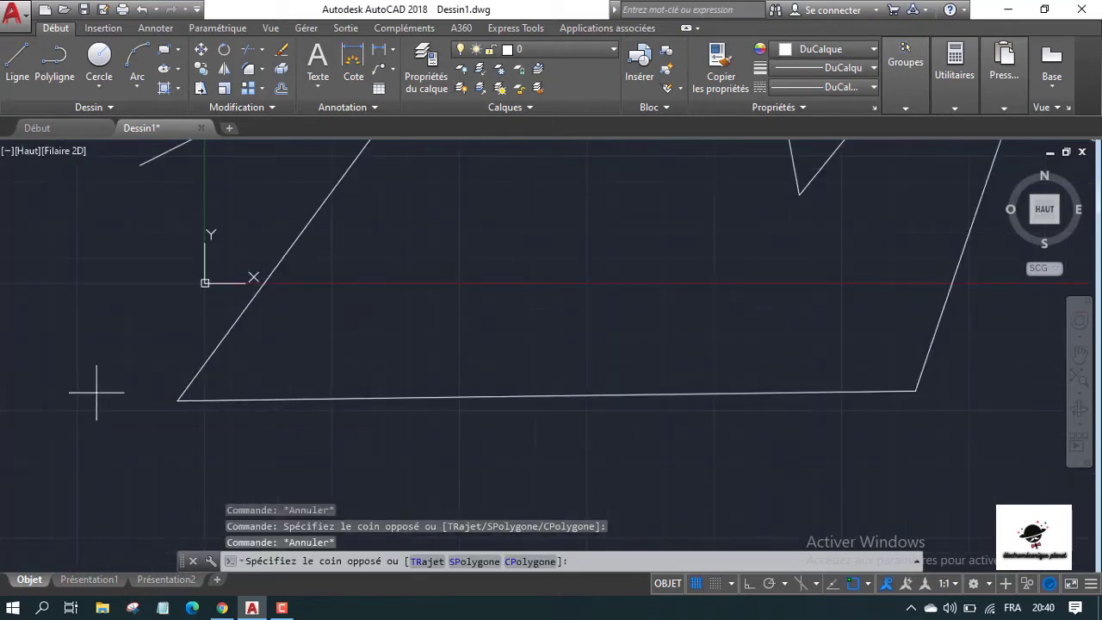
pyautogui.press('Escape')
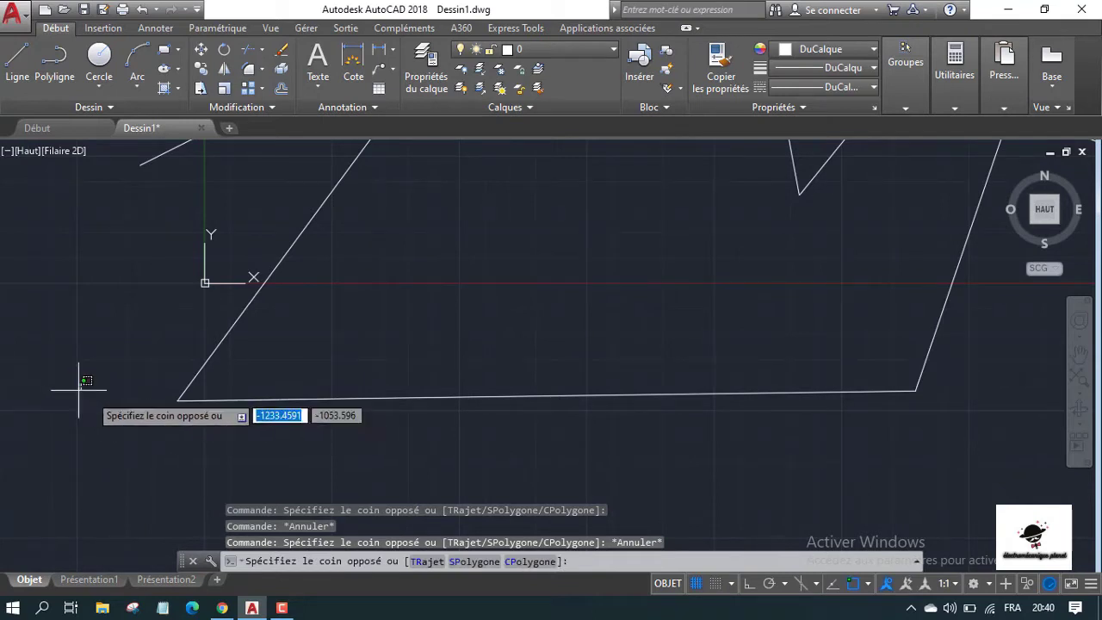
pyautogui.click(493, 453)
pyautogui.click(503, 449)
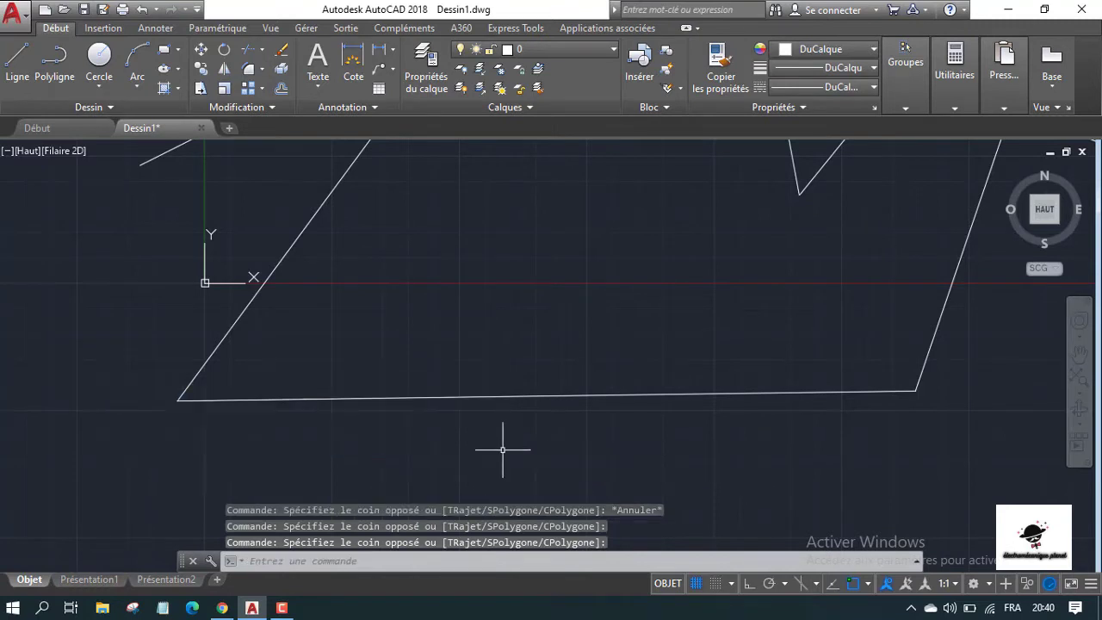
pyautogui.click(103, 375)
pyautogui.click(507, 450)
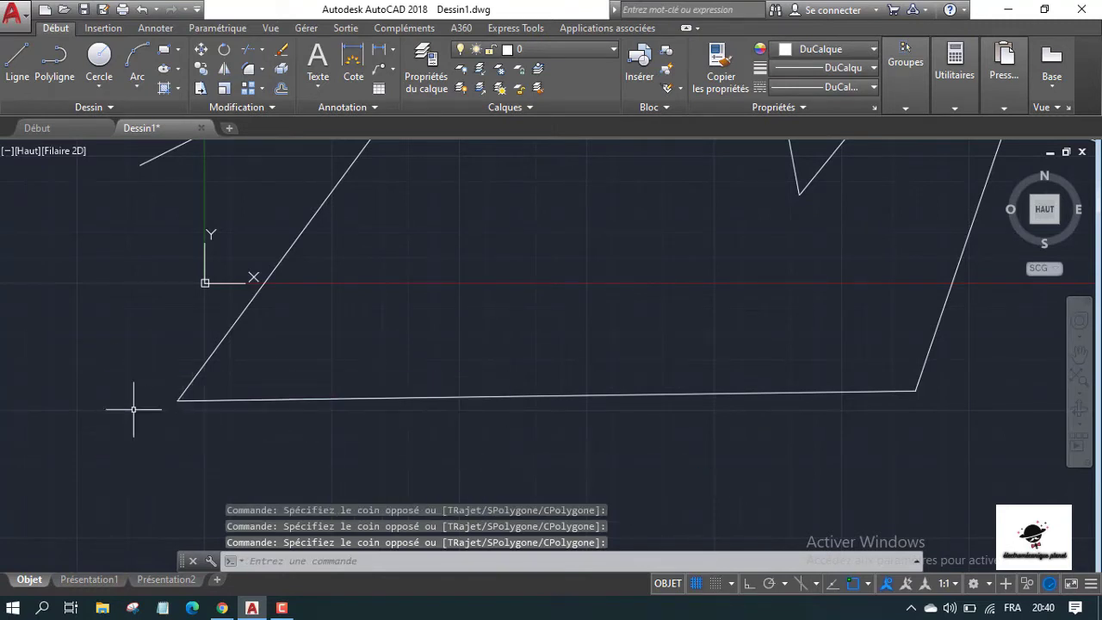
pyautogui.click(87, 371)
pyautogui.click(444, 460)
pyautogui.click(108, 390)
pyautogui.click(183, 411)
pyautogui.click(88, 357)
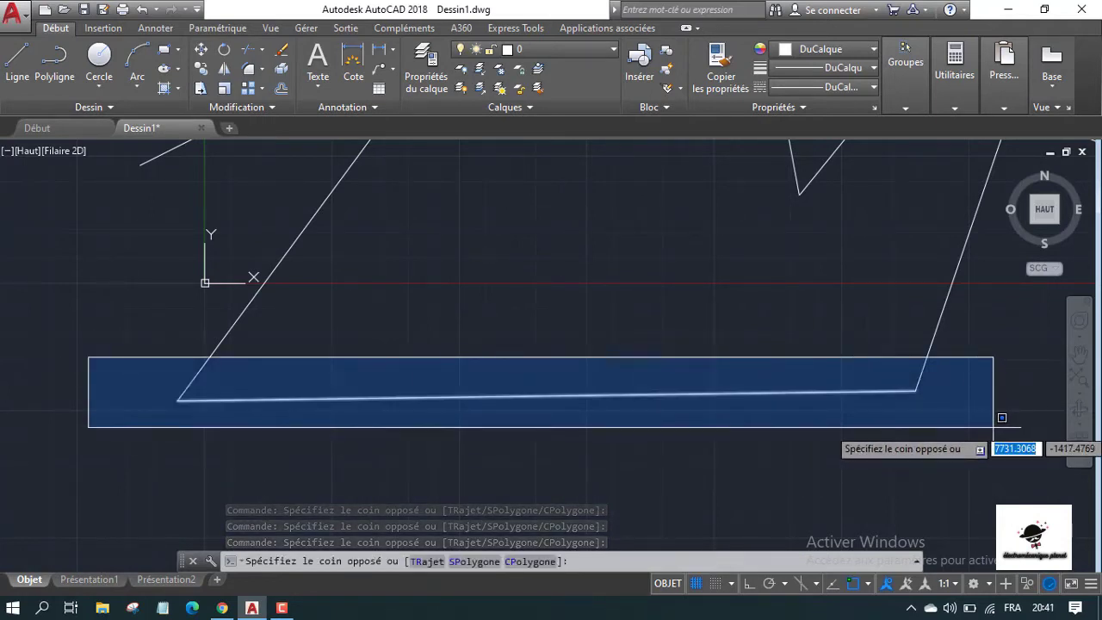
pyautogui.click(1000, 418)
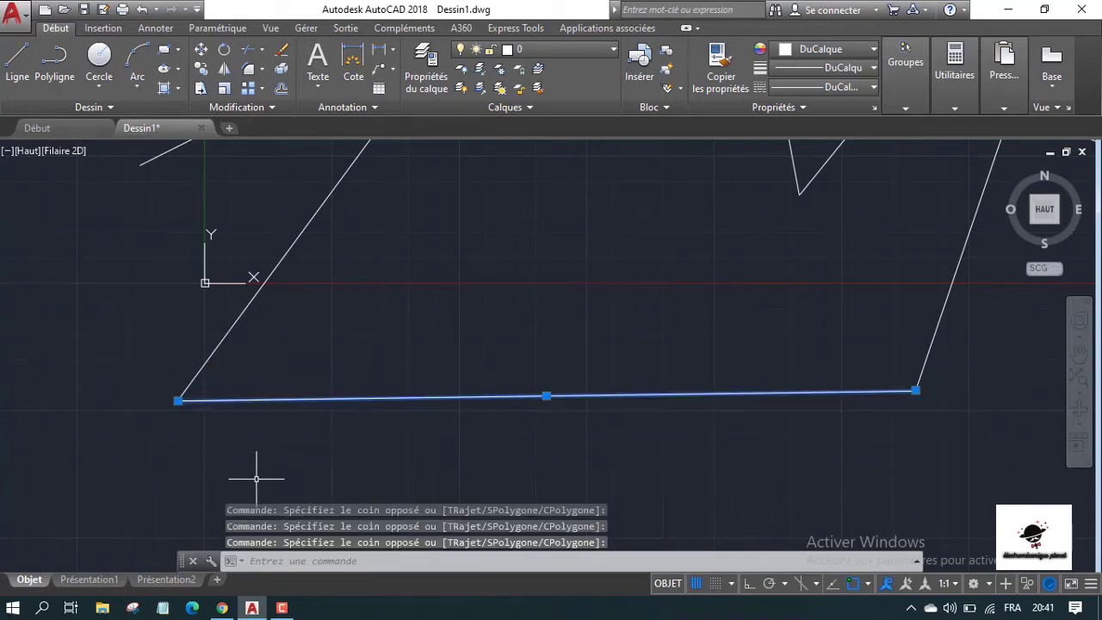
pyautogui.press('Escape')
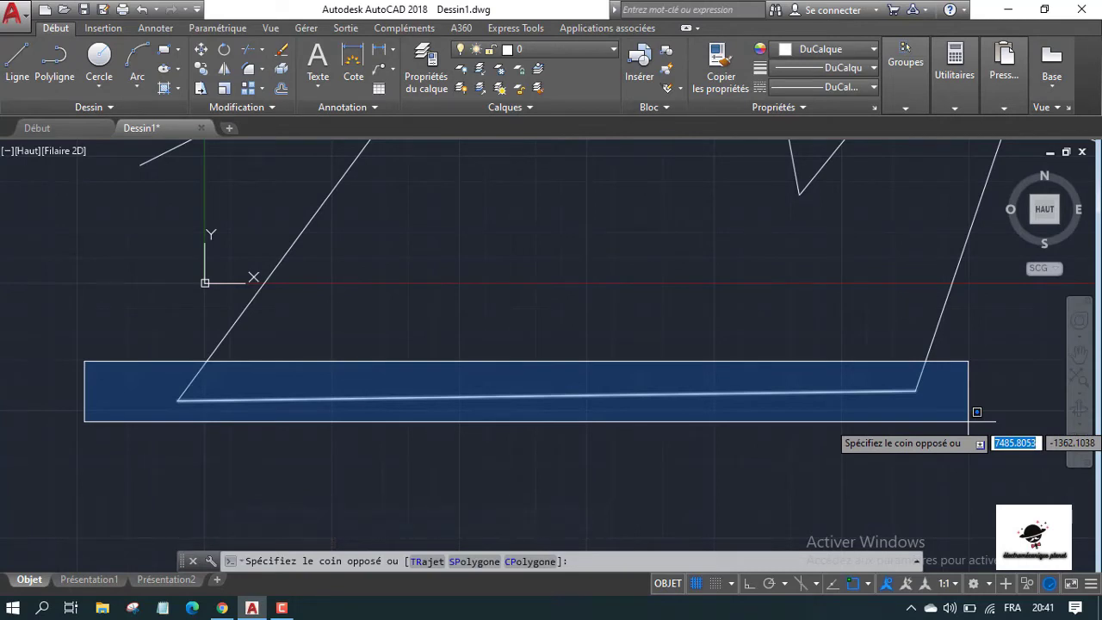
pyautogui.press('Escape')
pyautogui.click(819, 446)
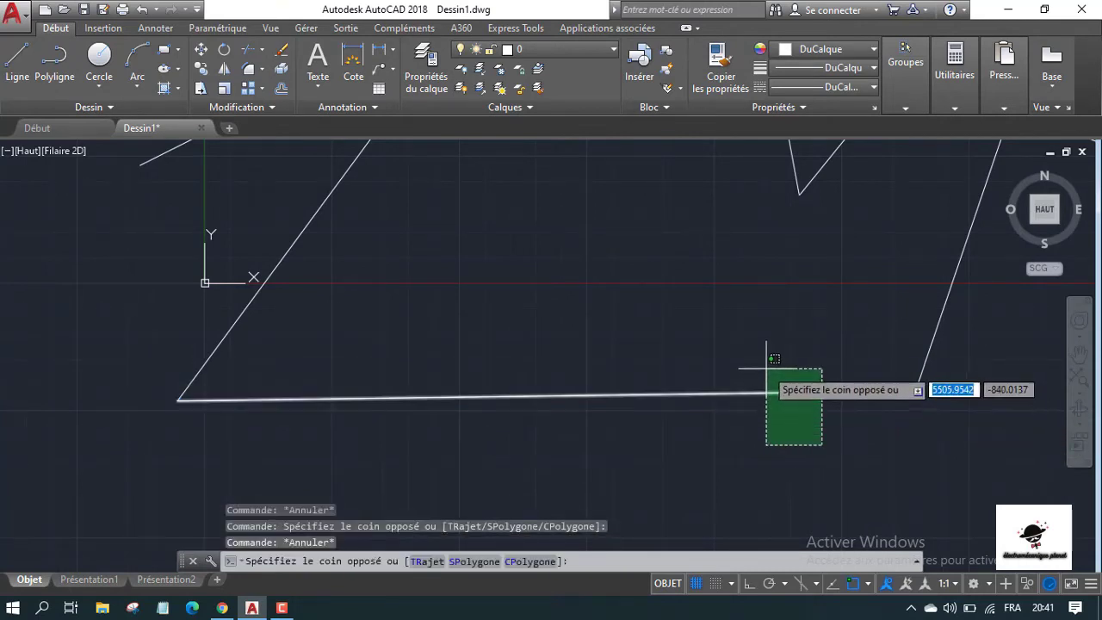
pyautogui.click(766, 369)
pyautogui.press('Escape')
pyautogui.scroll(-3, 551, 427)
pyautogui.scroll(-3, 510, 404)
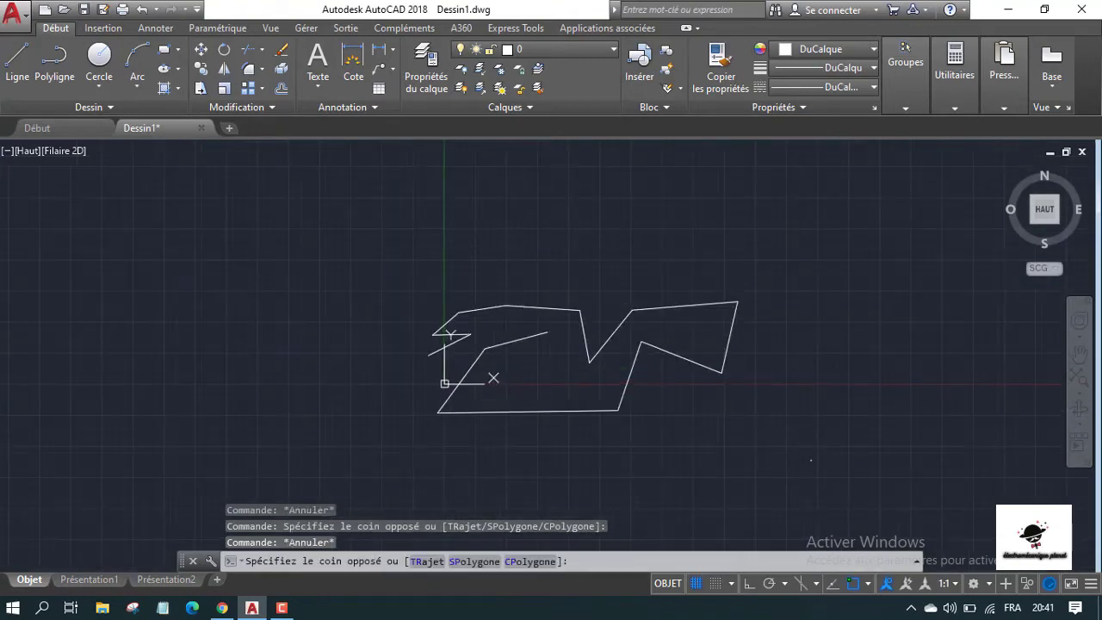
# Step: Crossing-select the whole zigzag outline and delete all 14 objects
pyautogui.click(234, 215)
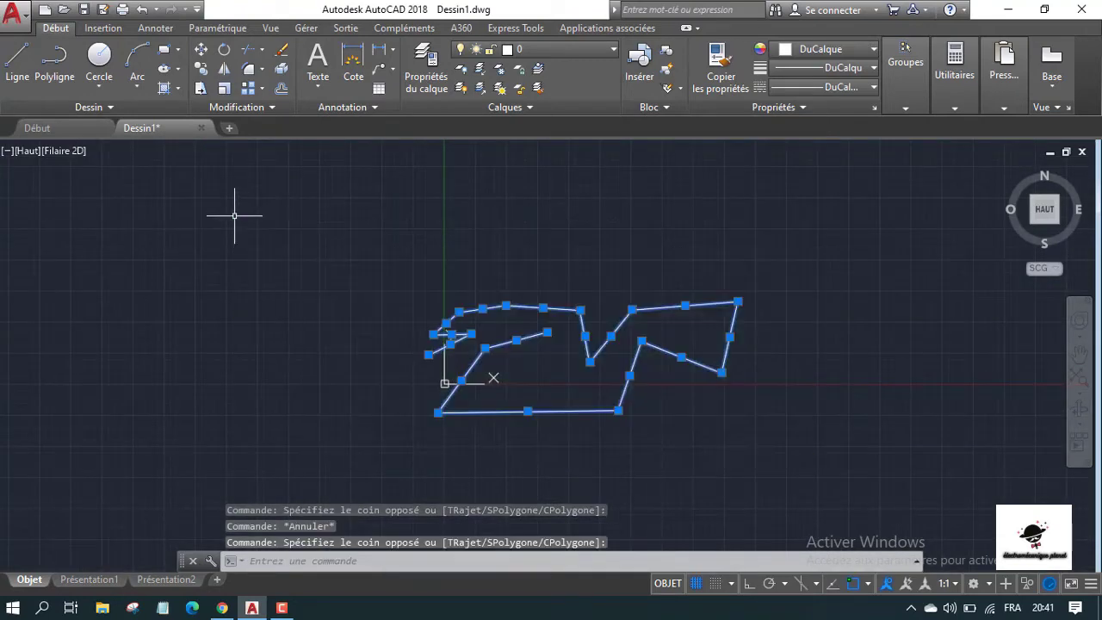
pyautogui.press('Delete')
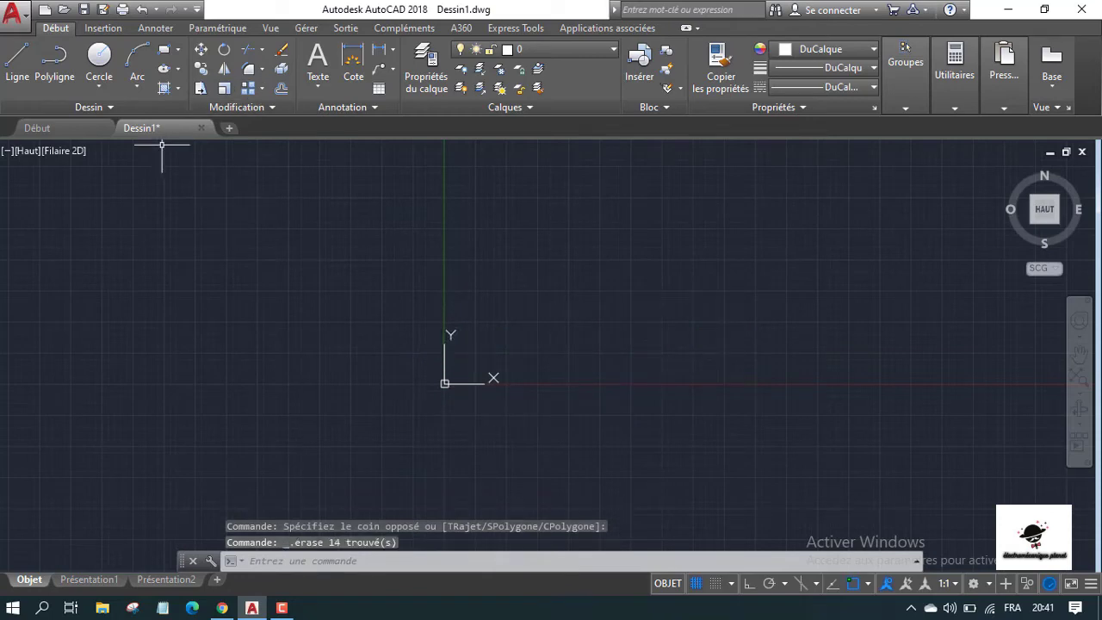
pyautogui.scroll(-4, 209, 298)
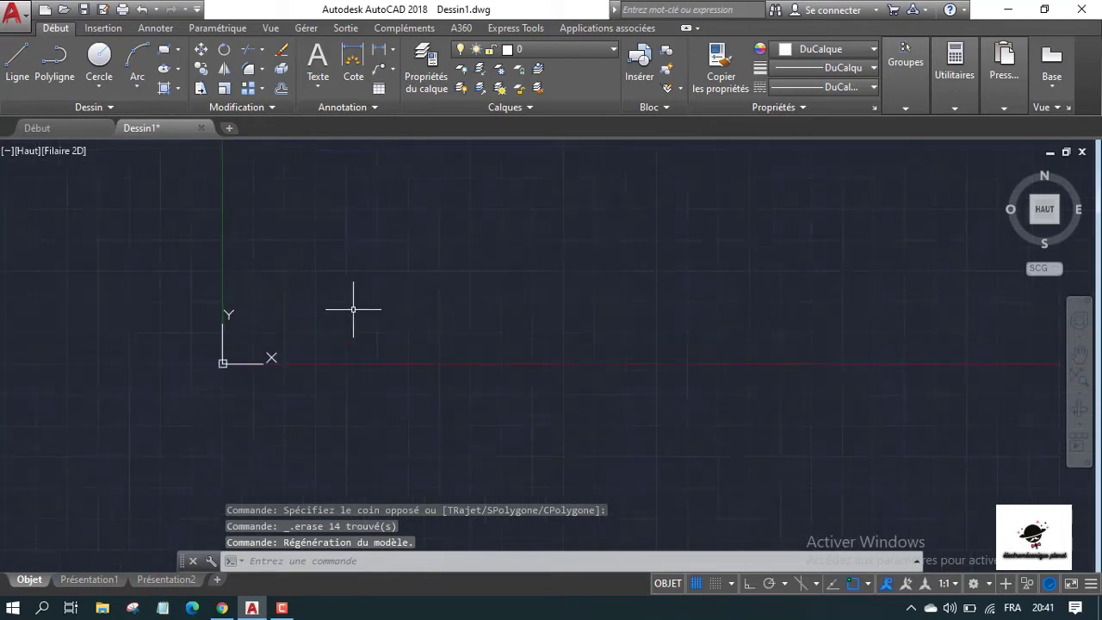
pyautogui.scroll(-2, 425, 337)
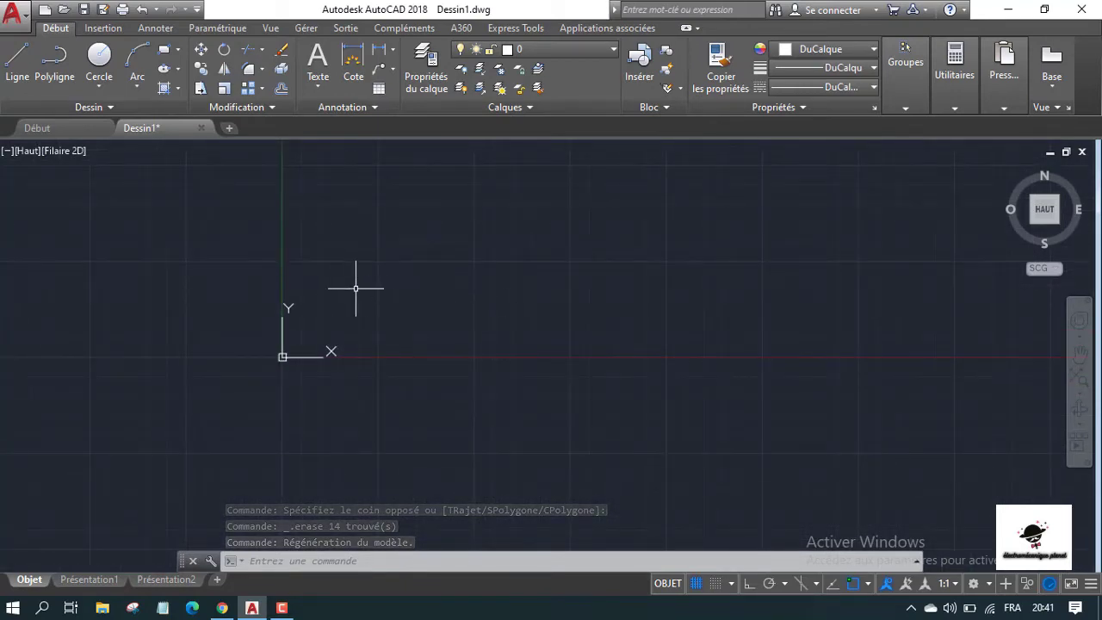
pyautogui.scroll(2, 357, 290)
pyautogui.scroll(-4, 355, 301)
pyautogui.scroll(2, 362, 293)
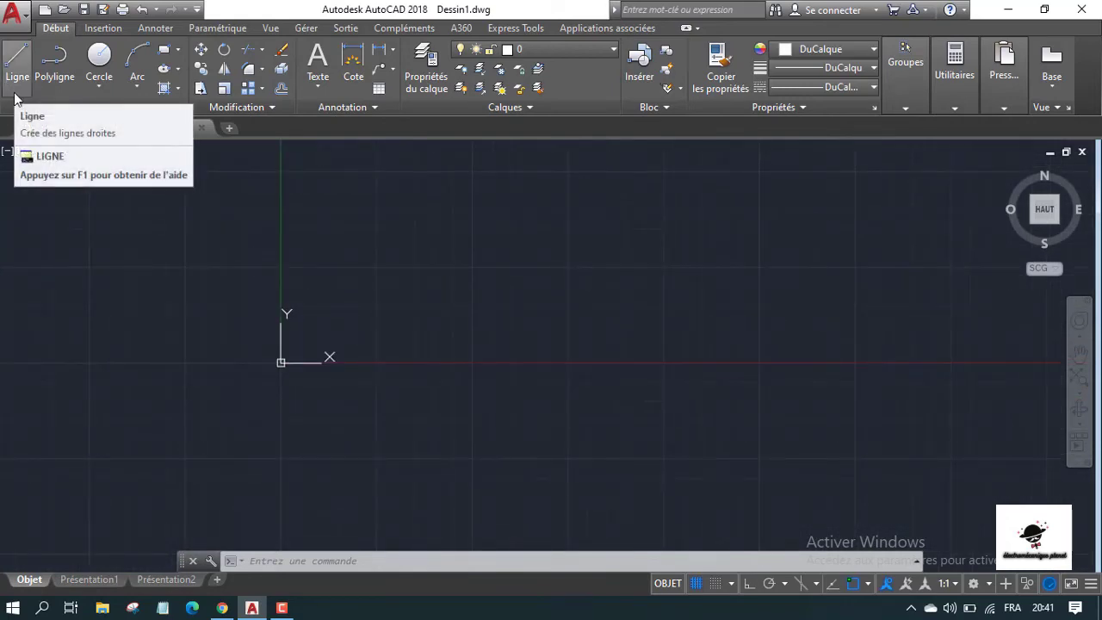
pyautogui.click(283, 609)
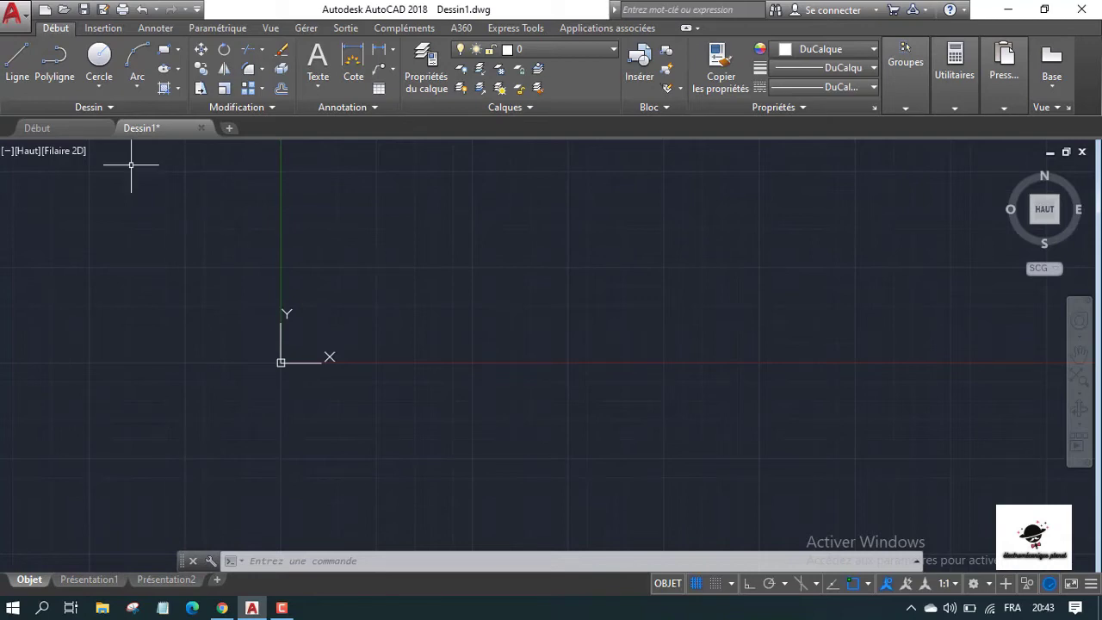
pyautogui.click(22, 69)
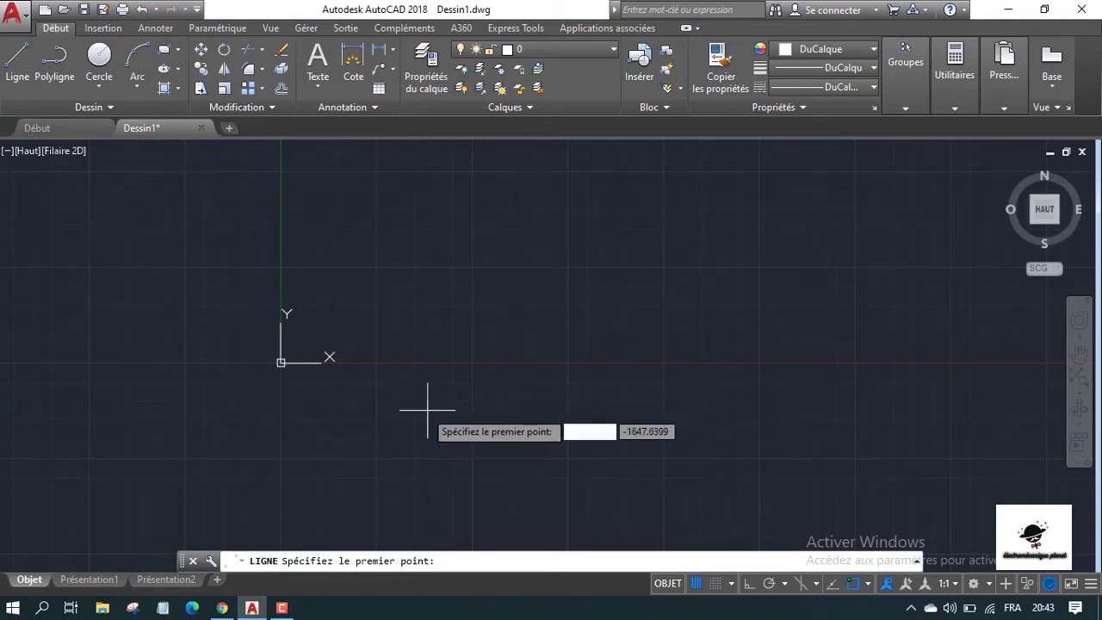
pyautogui.click(399, 410)
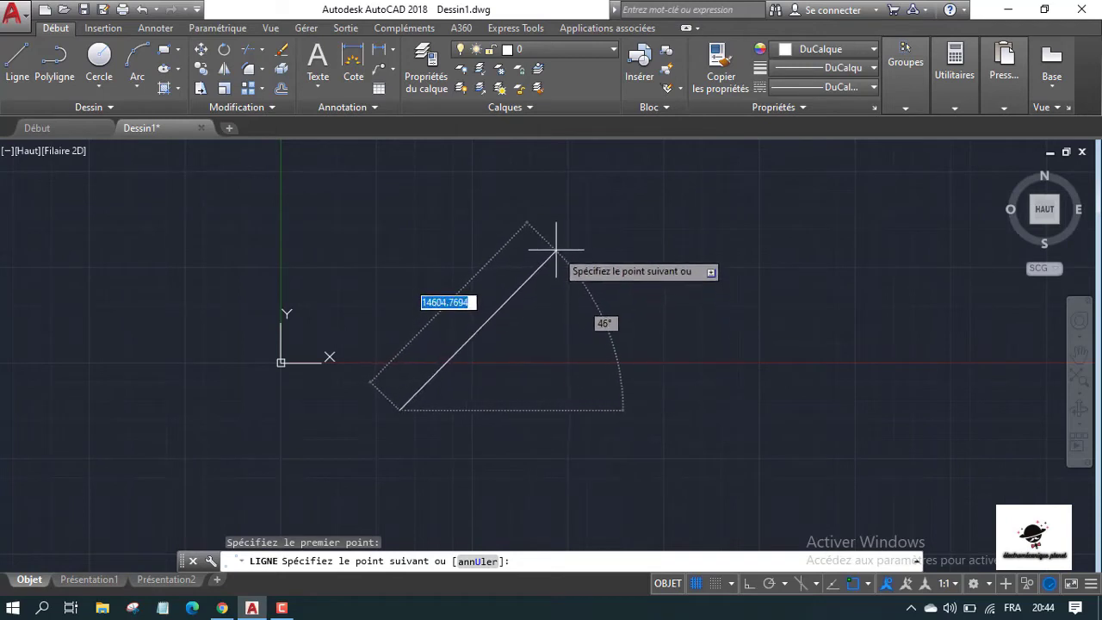
pyautogui.press('Escape')
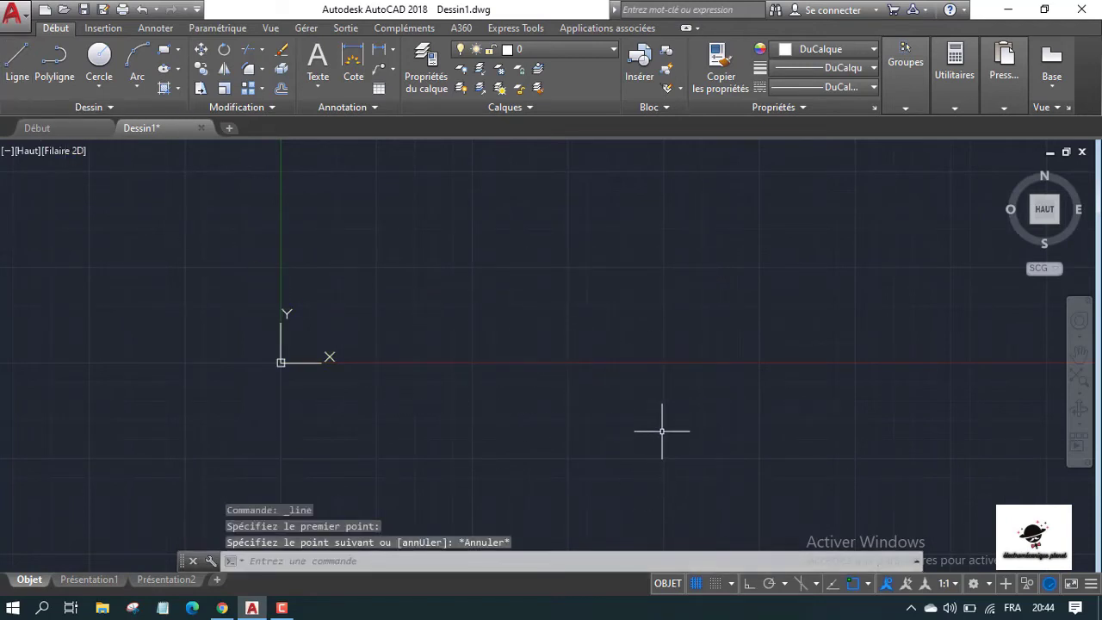
# Step: With Ortho on, draw a 2000-unit horizontal line and zoom in on it
pyautogui.click(750, 585)
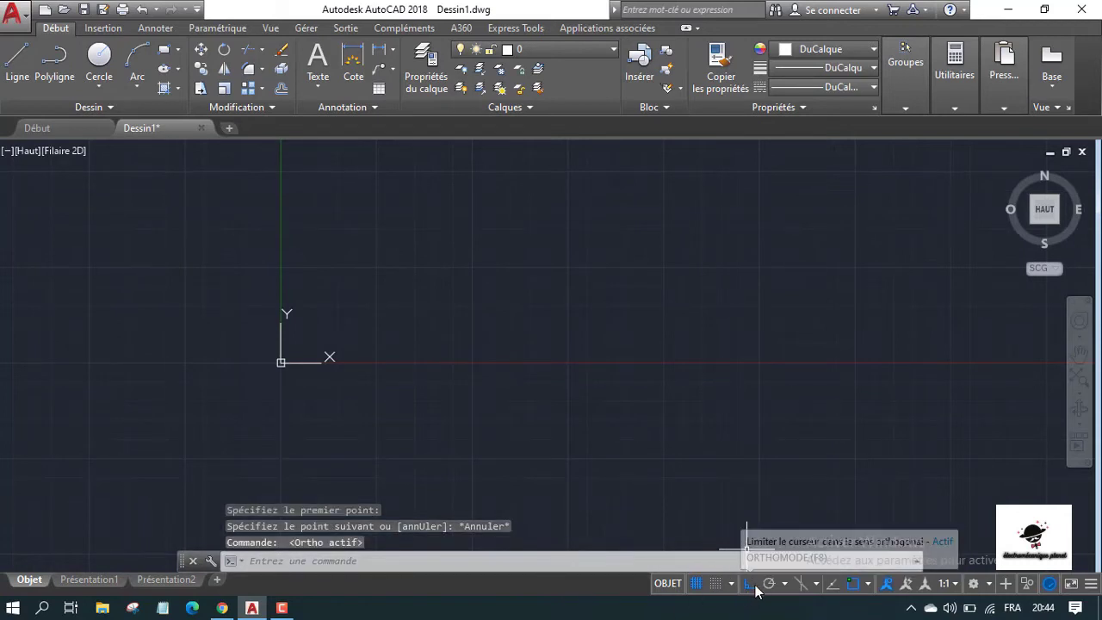
pyautogui.click(16, 69)
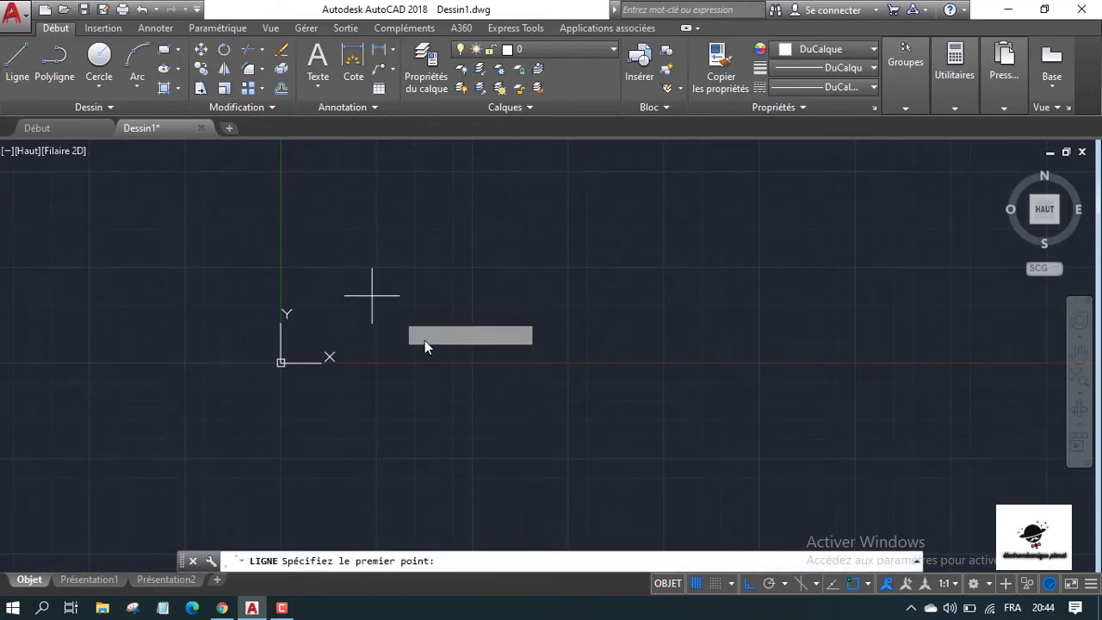
pyautogui.click(429, 388)
pyautogui.write('2000')
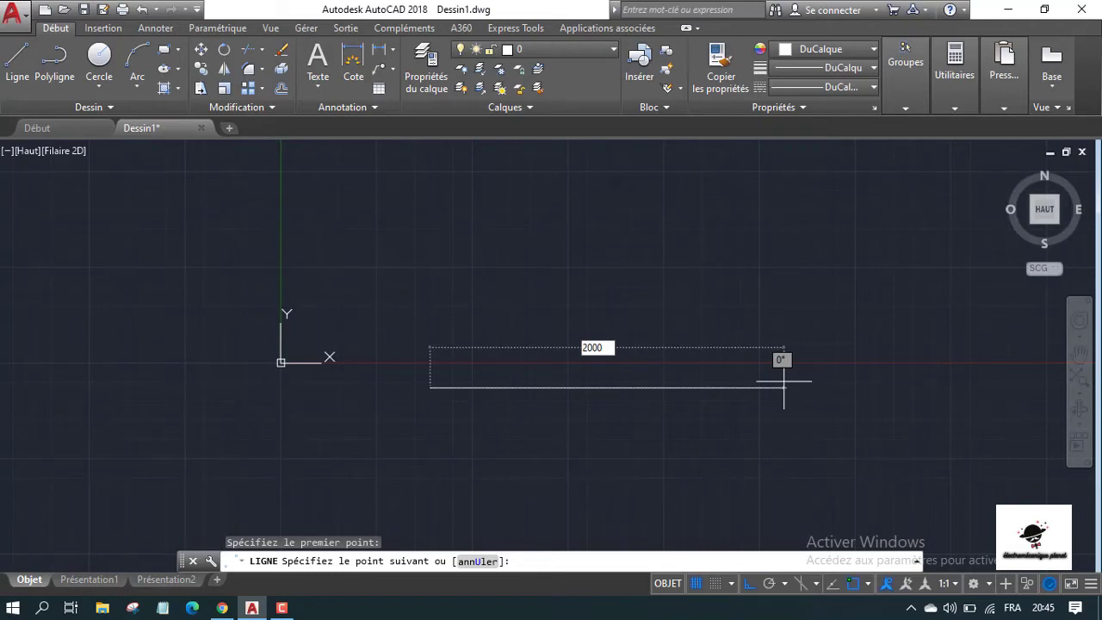
pyautogui.press('Return')
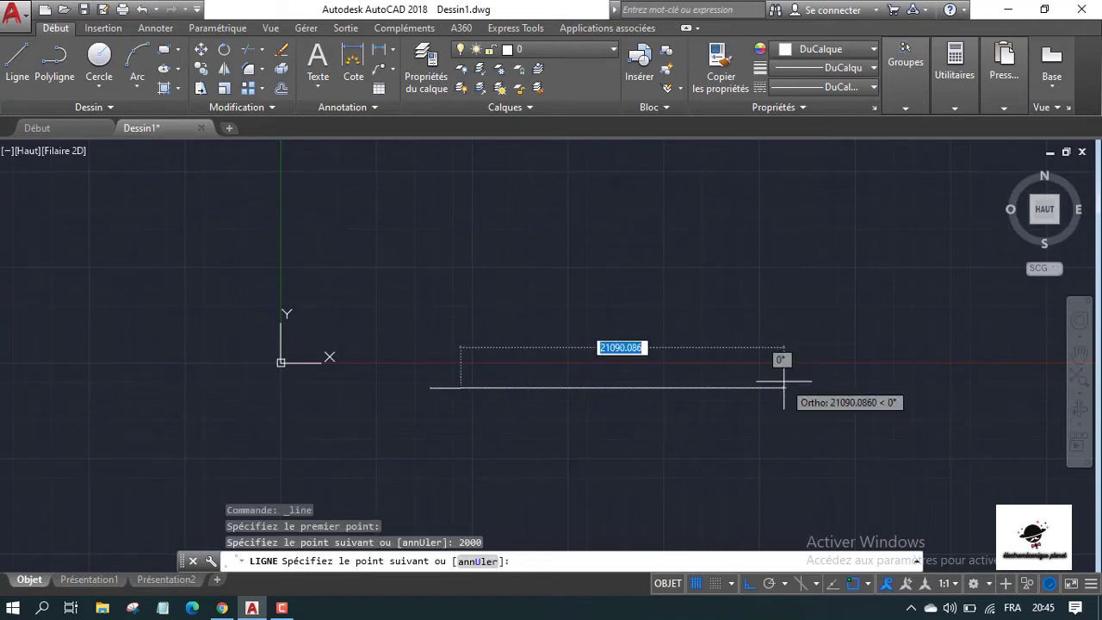
pyautogui.press('Escape')
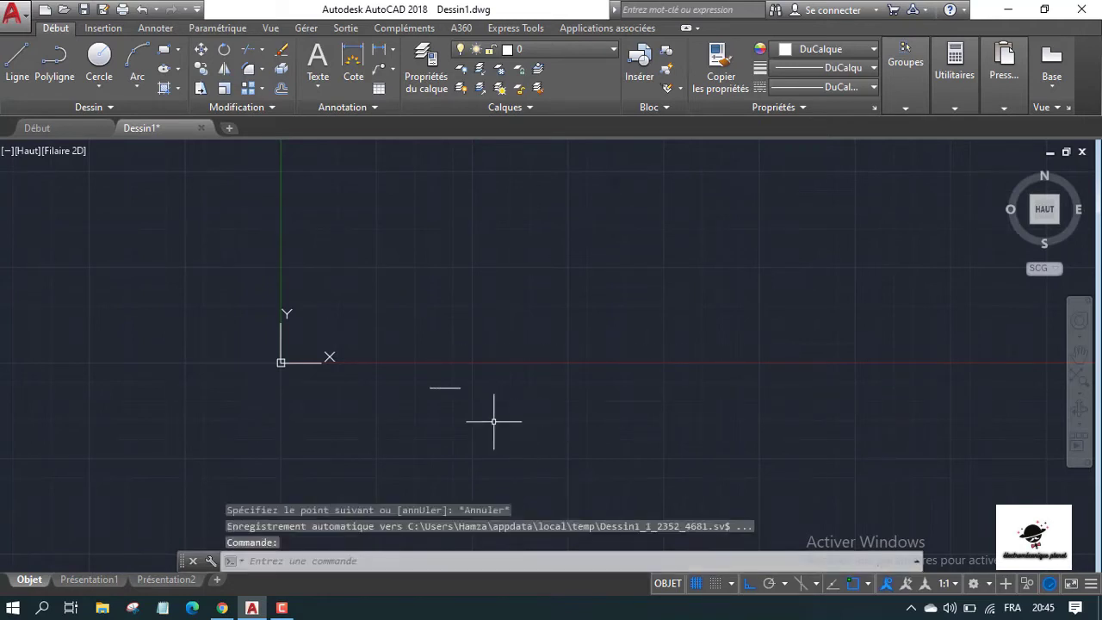
pyautogui.scroll(2, 445, 388)
pyautogui.scroll(4, 445, 387)
pyautogui.scroll(4, 445, 387)
pyautogui.scroll(2, 444, 388)
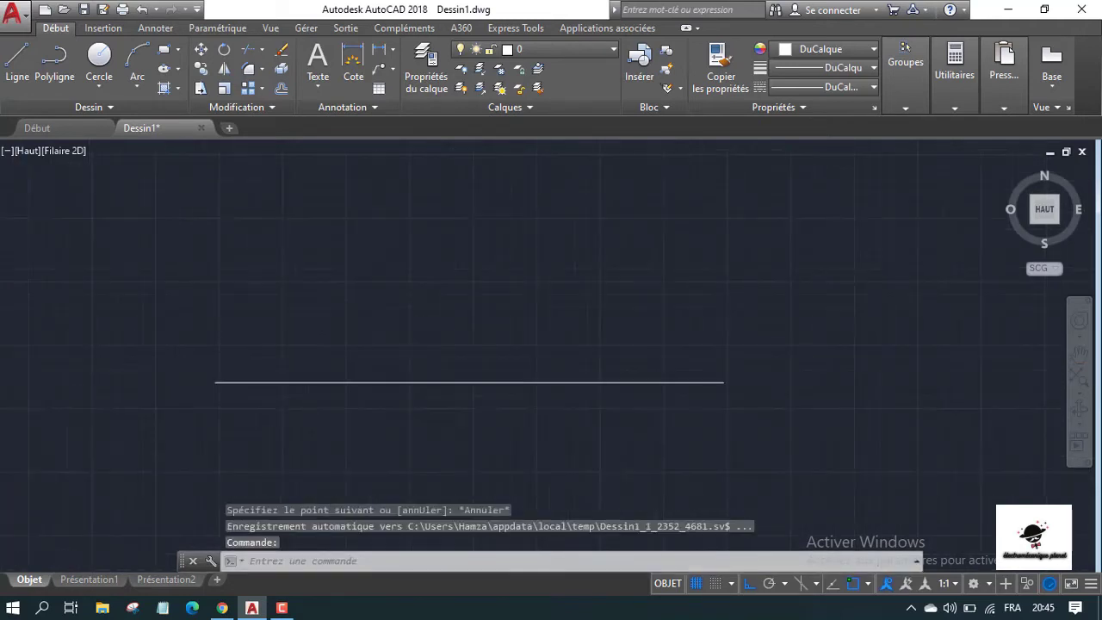
pyautogui.scroll(-4, 468, 375)
pyautogui.scroll(4, 436, 376)
pyautogui.scroll(2, 443, 376)
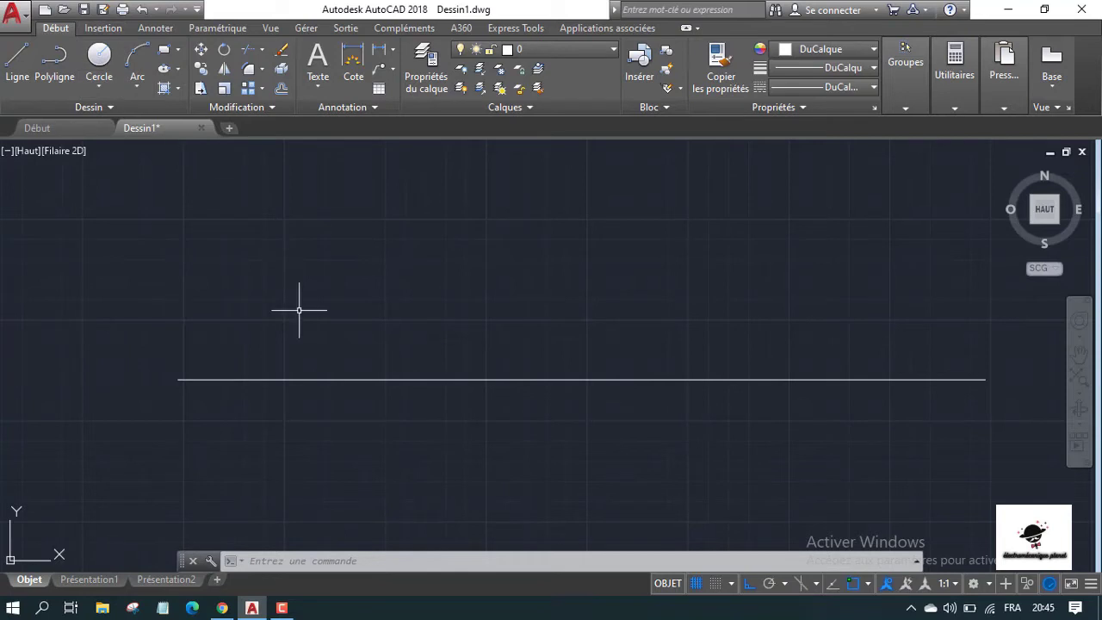
pyautogui.scroll(-3, 497, 445)
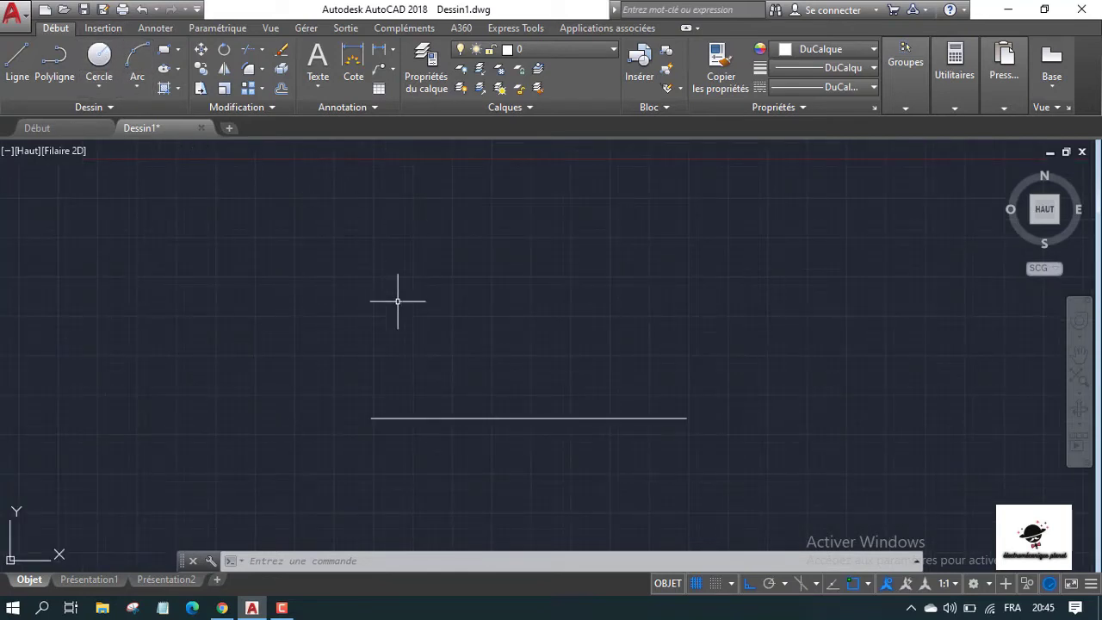
pyautogui.scroll(2, 471, 427)
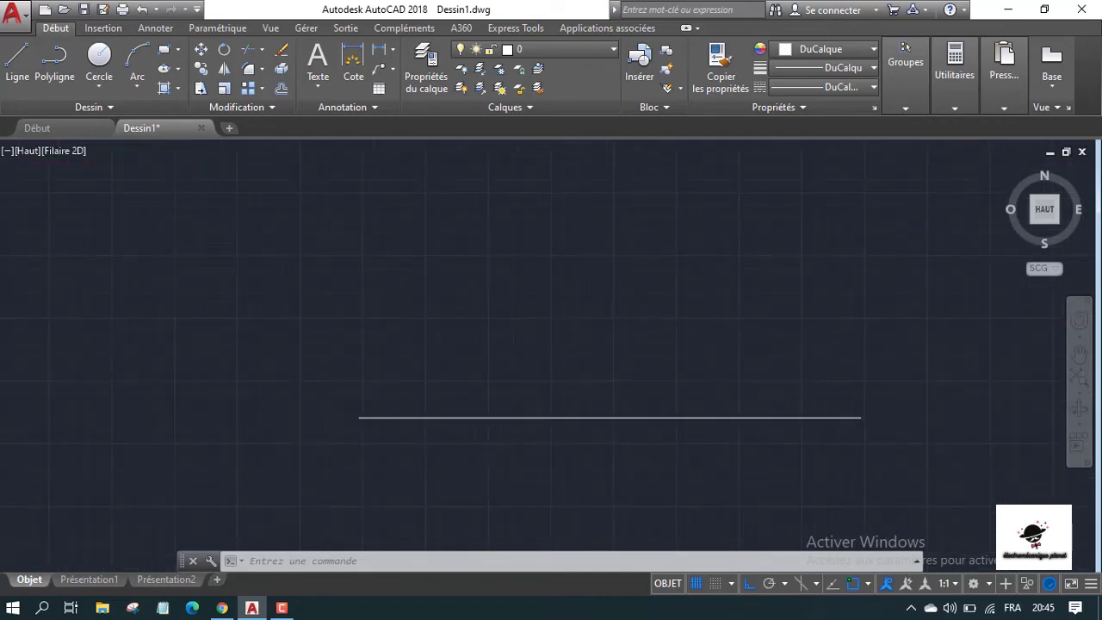
pyautogui.scroll(-5, 474, 420)
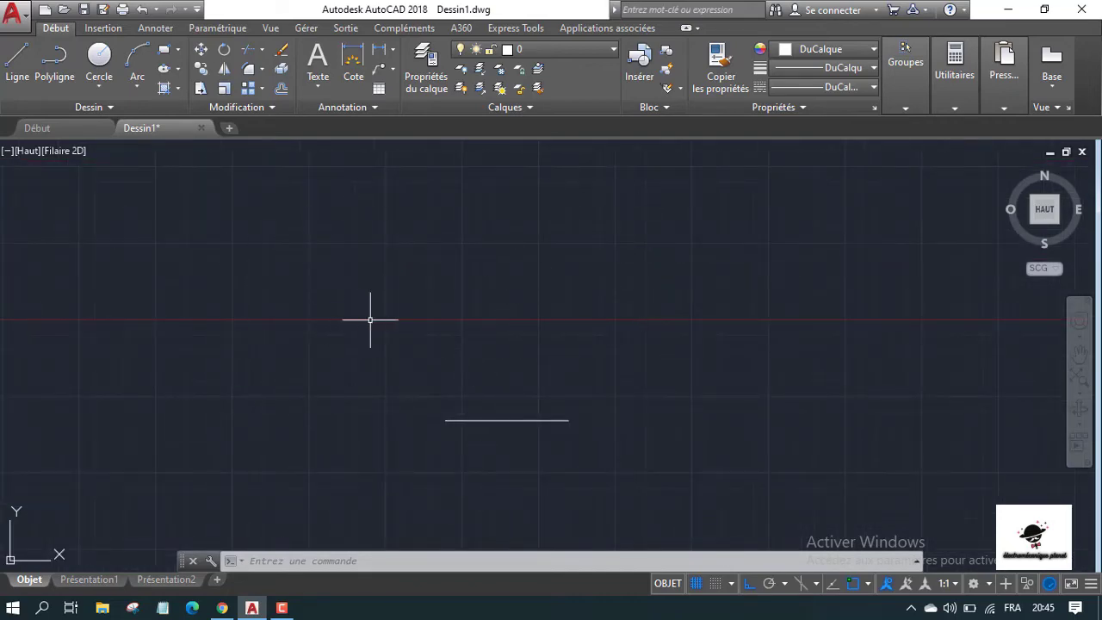
pyautogui.scroll(2, 498, 433)
pyautogui.scroll(2, 493, 433)
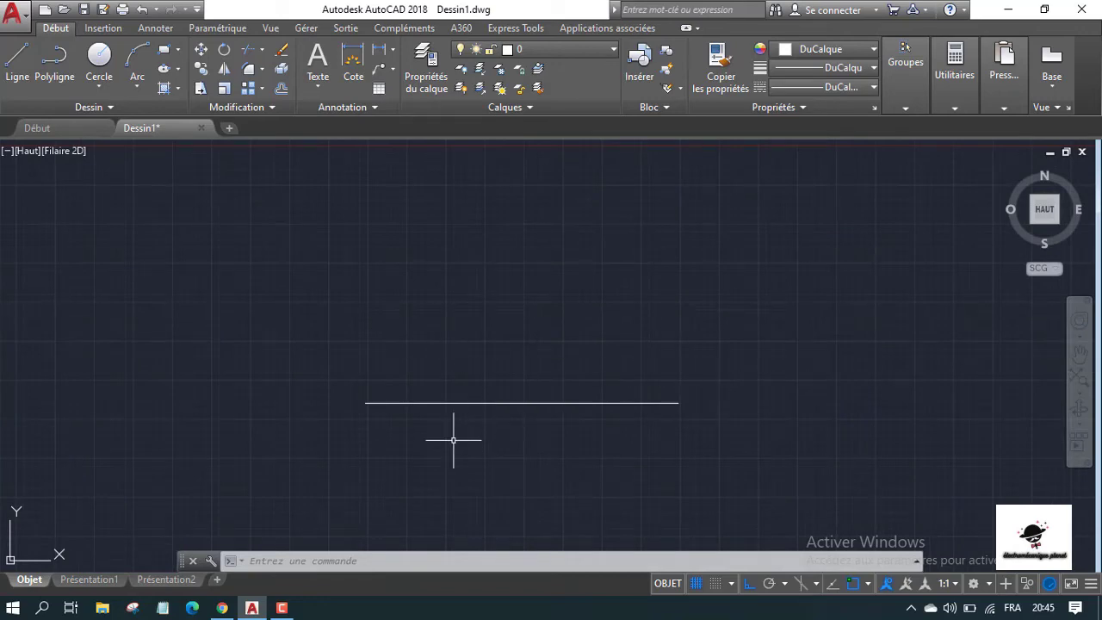
pyautogui.scroll(-4, 450, 443)
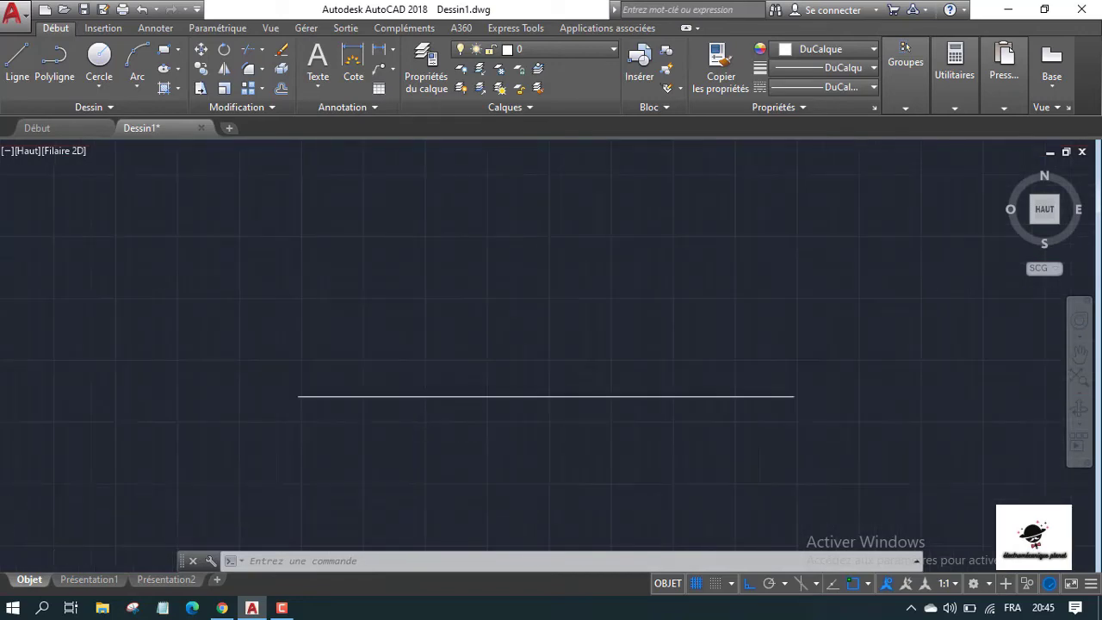
pyautogui.scroll(2, 451, 435)
pyautogui.scroll(-4, 440, 407)
pyautogui.scroll(4, 437, 410)
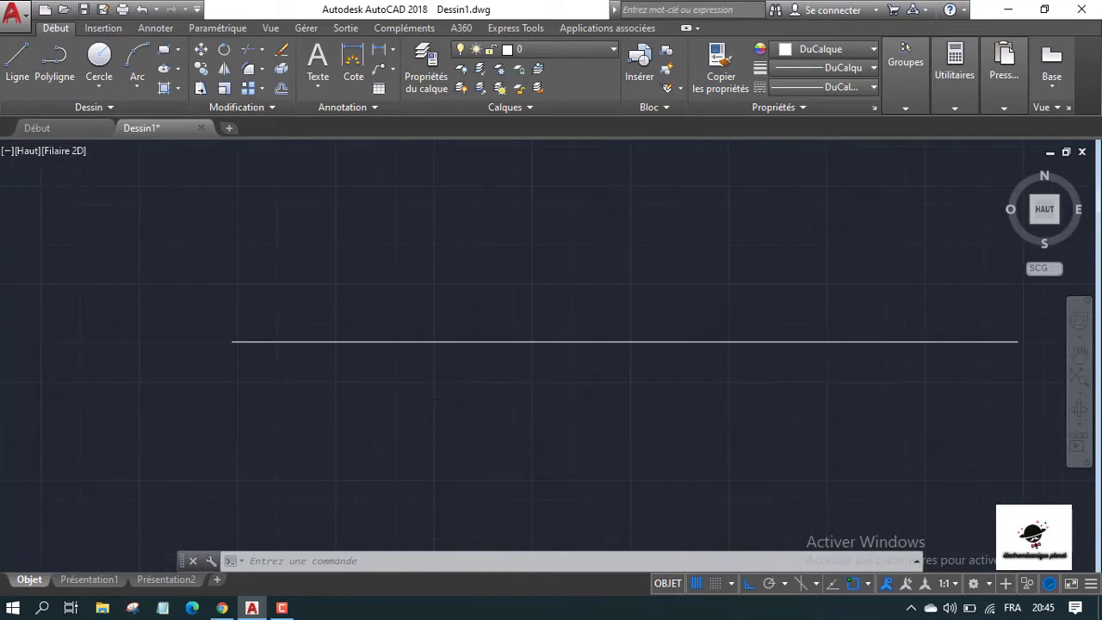
pyautogui.scroll(-6, 462, 394)
pyautogui.scroll(4, 465, 389)
pyautogui.scroll(-6, 523, 408)
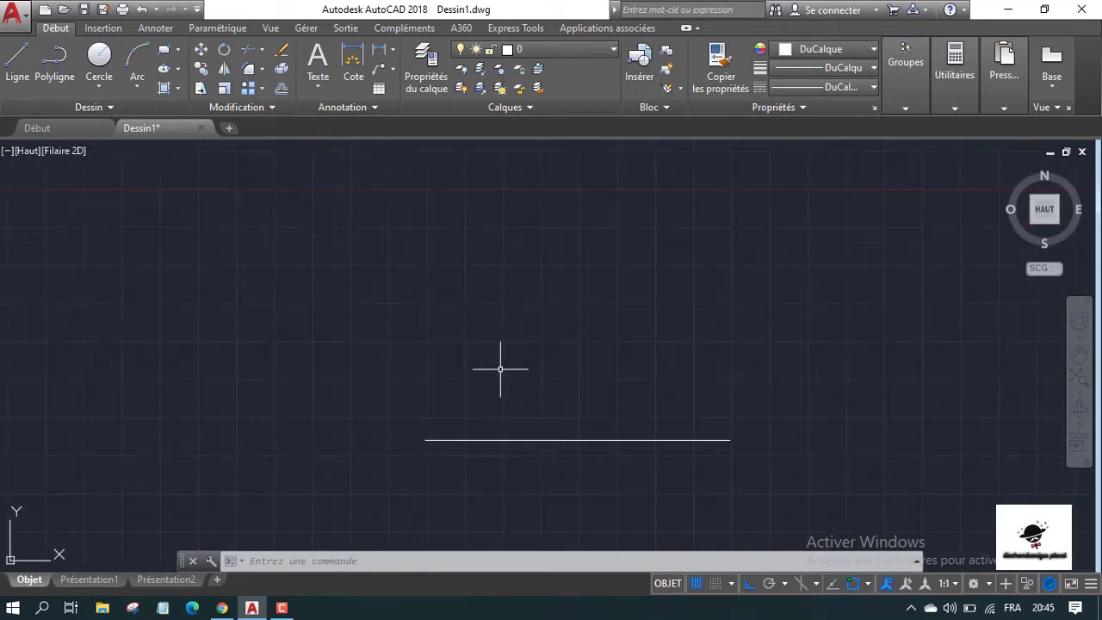
pyautogui.scroll(2, 743, 446)
pyautogui.scroll(-2, 527, 413)
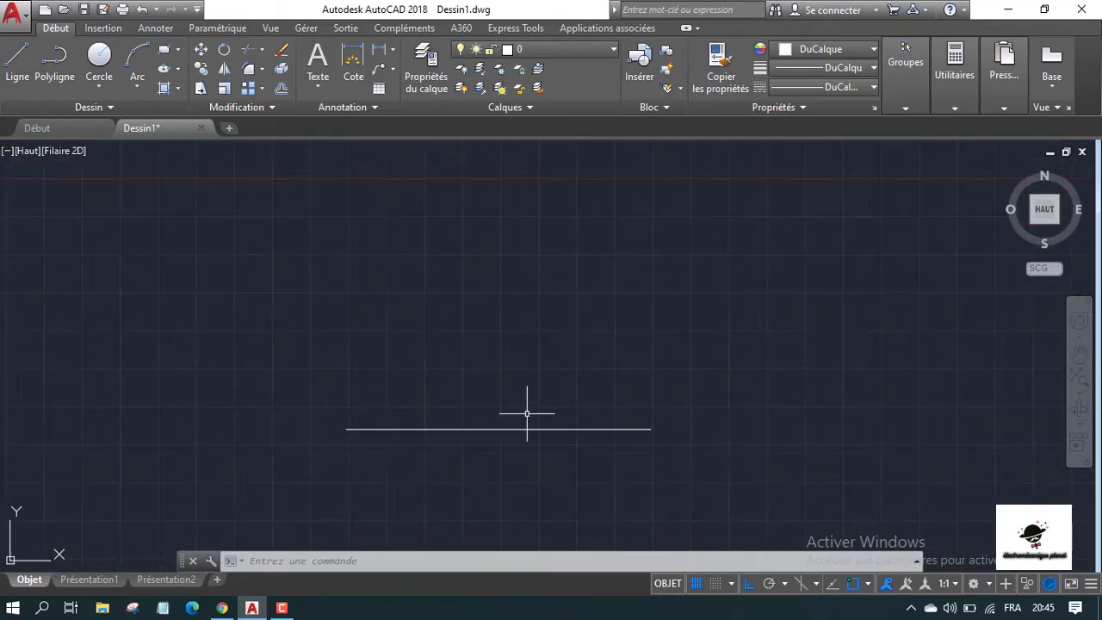
# Step: Draw a 1000-unit vertical line up from the horizontal line's left endpoint
pyautogui.click(17, 62)
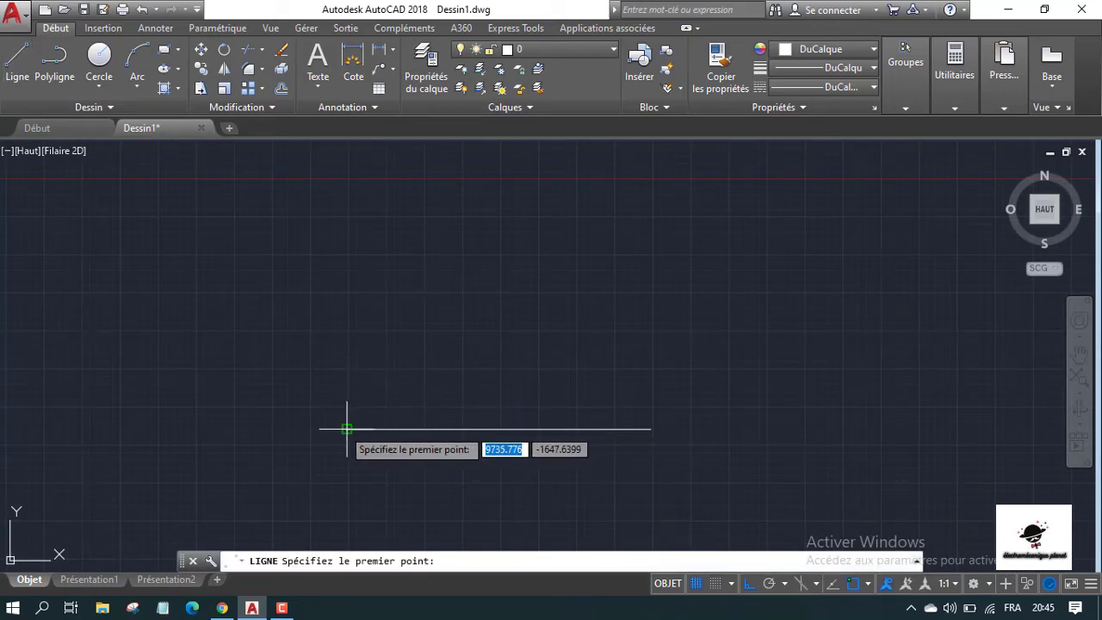
pyautogui.click(347, 428)
pyautogui.write('1000')
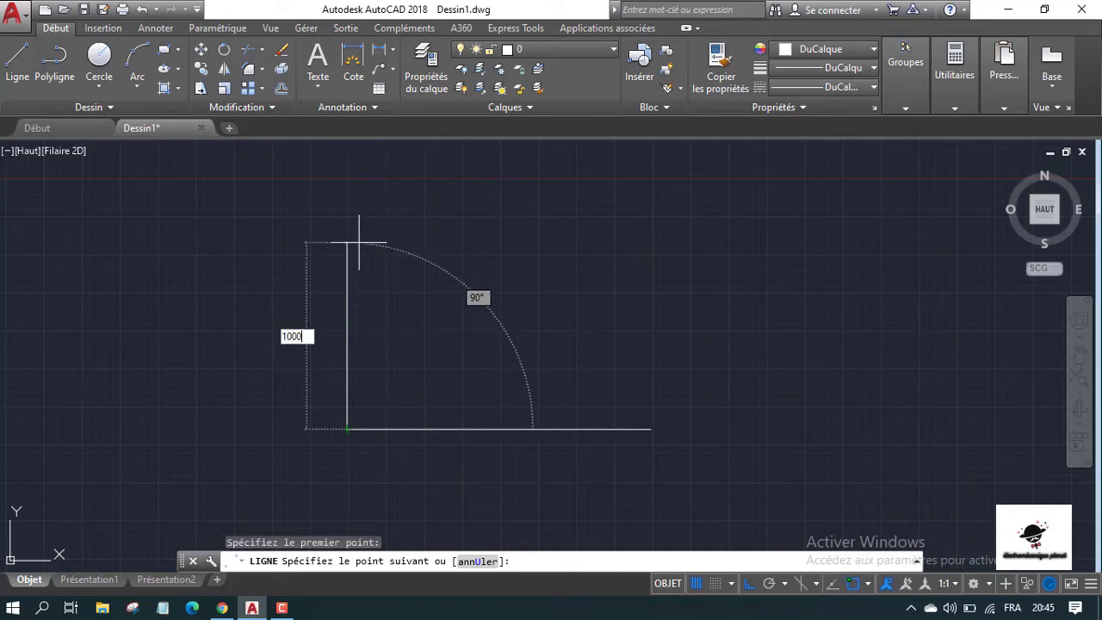
pyautogui.press('Return')
pyautogui.press('Escape')
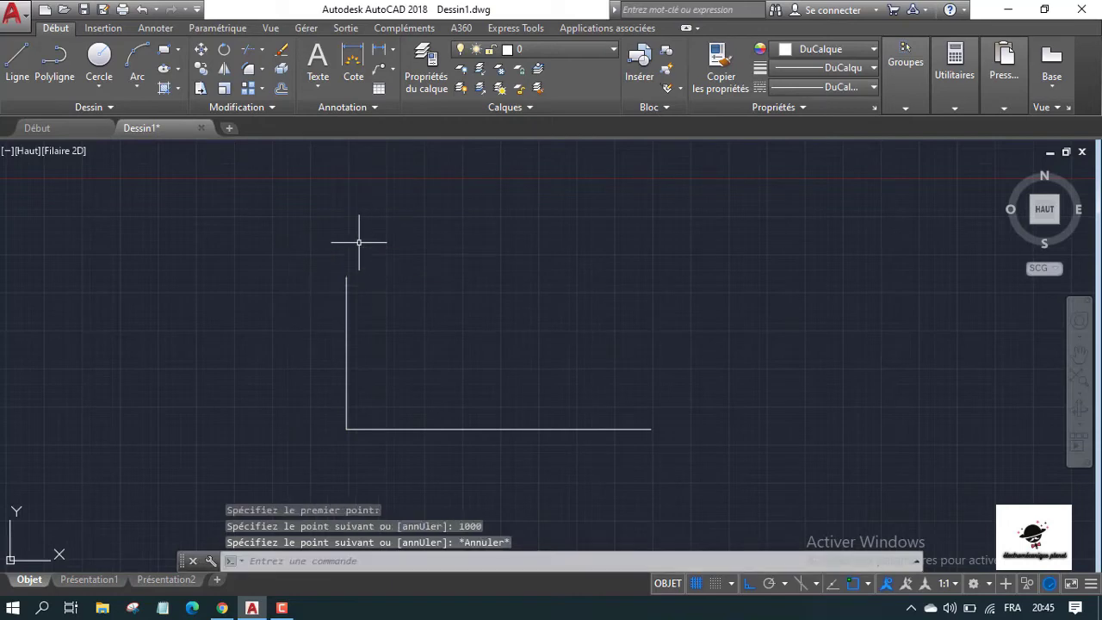
pyautogui.scroll(-2, 506, 240)
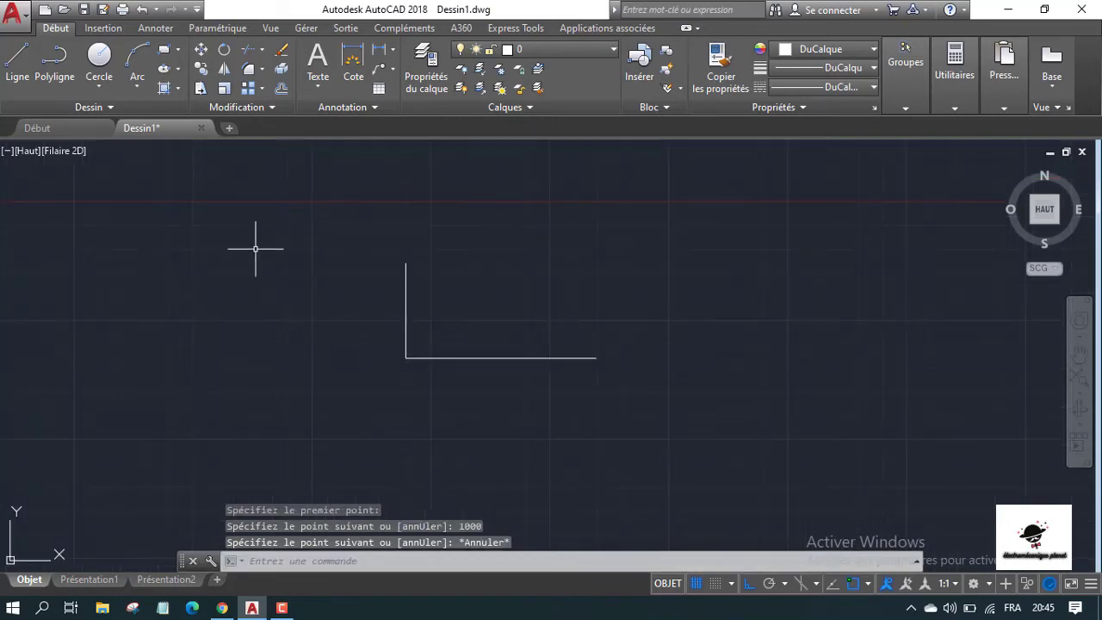
# Step: Cancel the stray polyline and an unfinished line at the L corner, then restart Ligne
pyautogui.press('Escape')
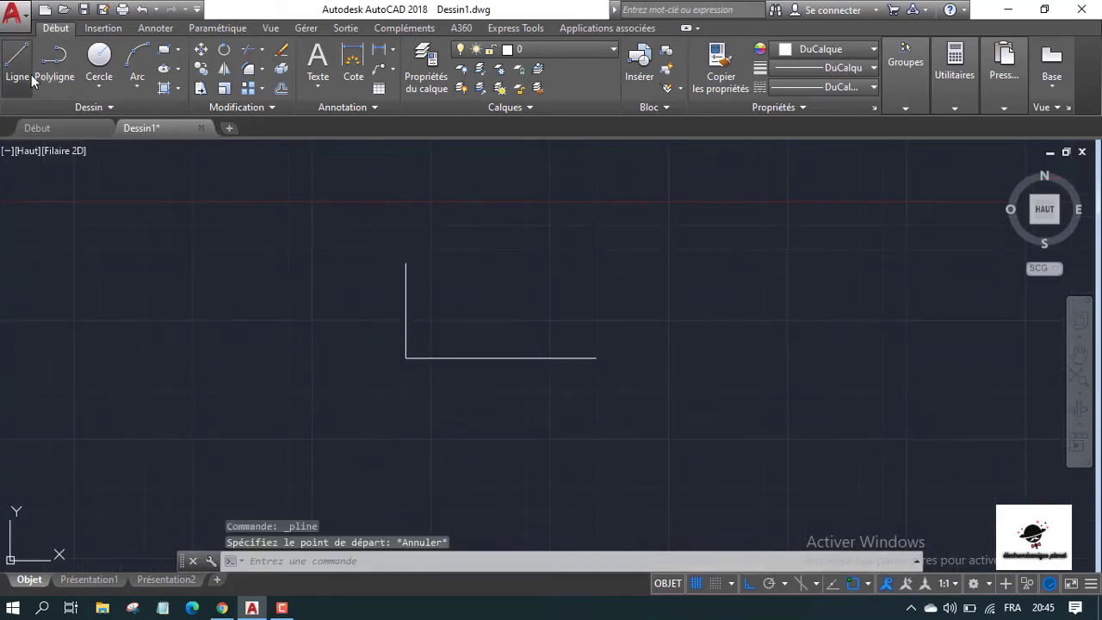
pyautogui.click(18, 60)
pyautogui.scroll(3, 374, 351)
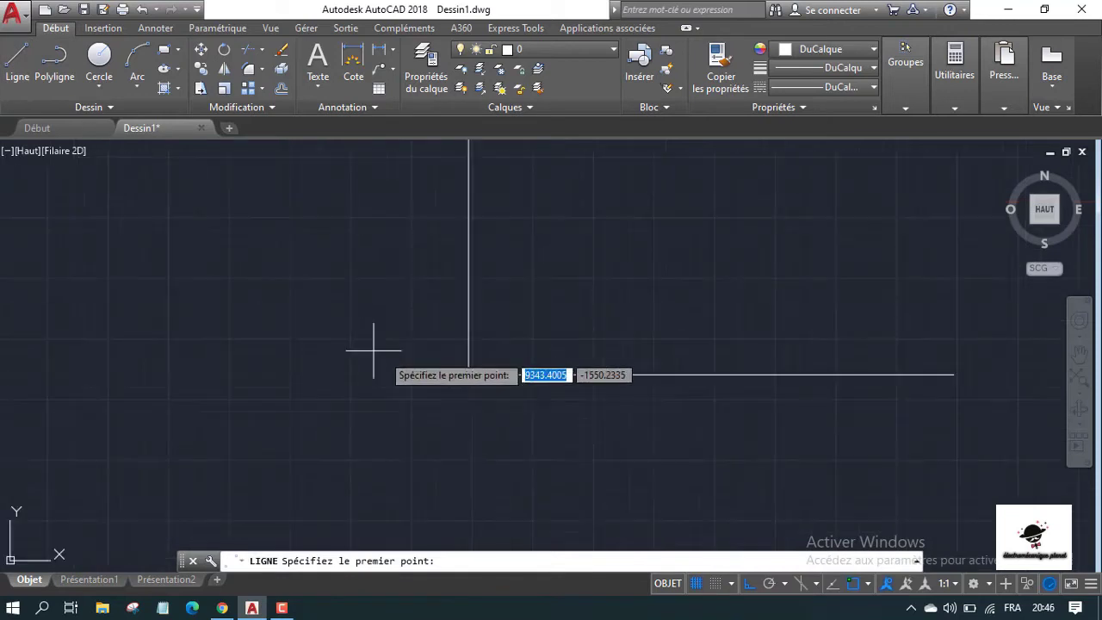
pyautogui.click(469, 375)
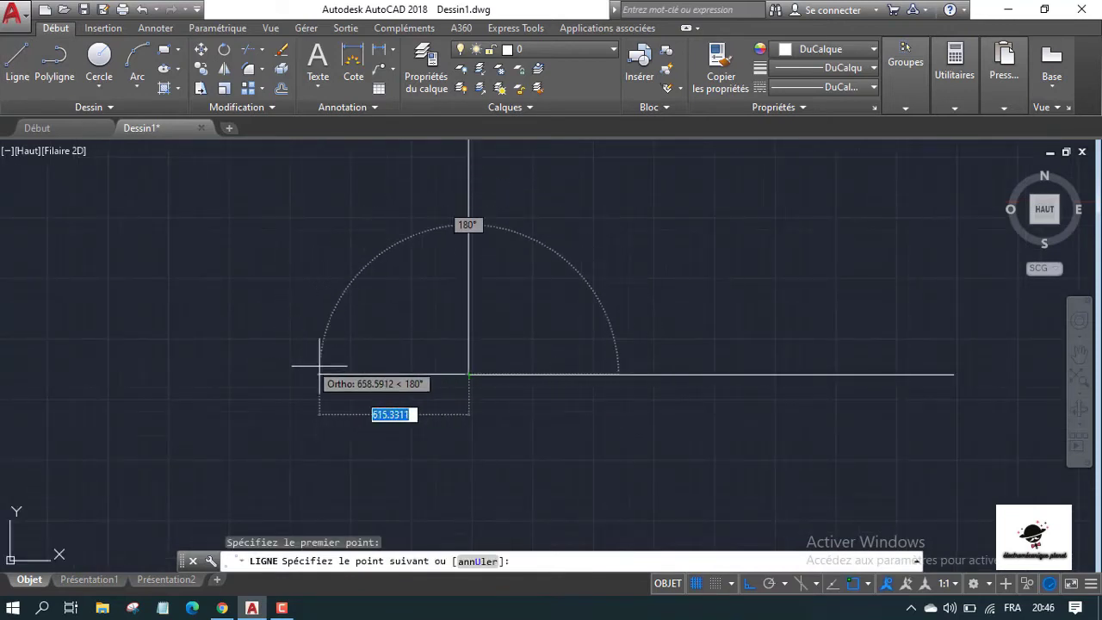
pyautogui.press('Escape')
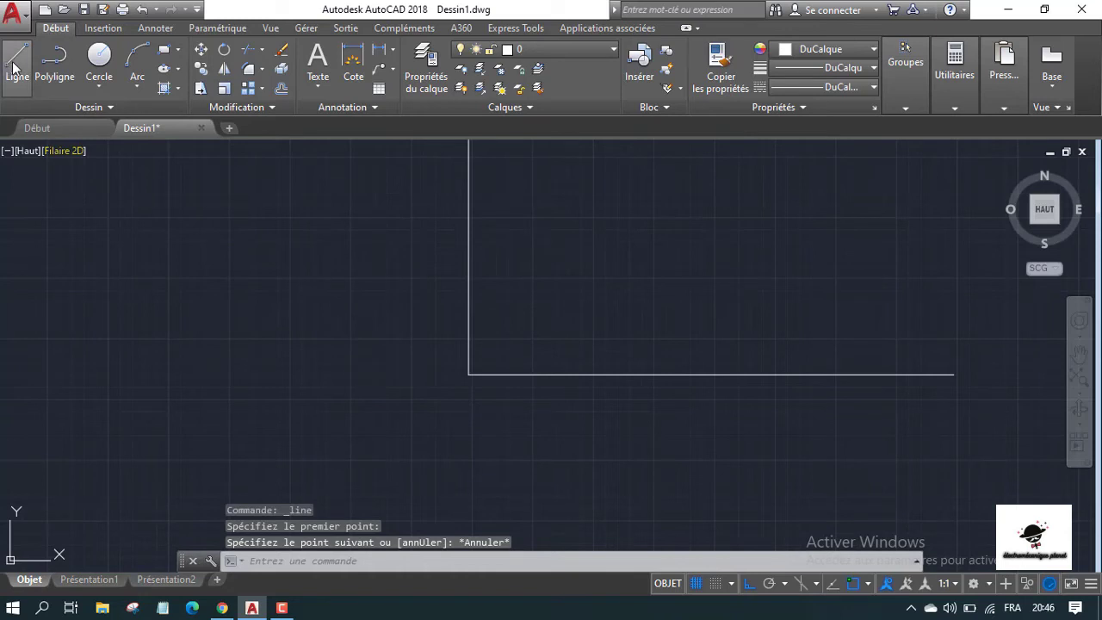
pyautogui.click(15, 65)
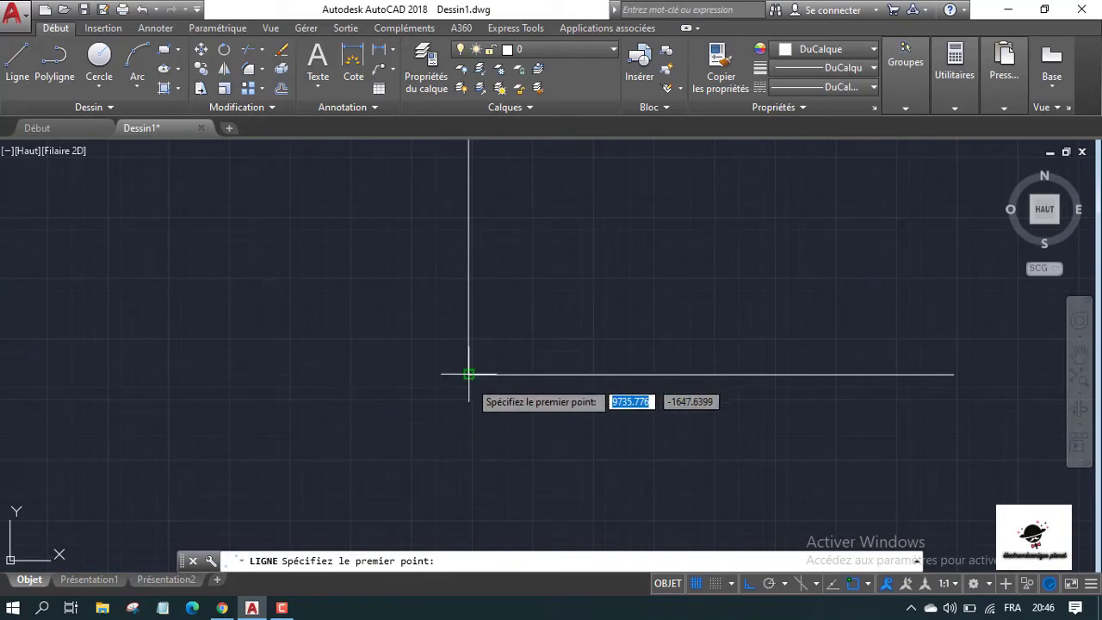
pyautogui.scroll(-2, 366, 438)
pyautogui.scroll(2, 389, 406)
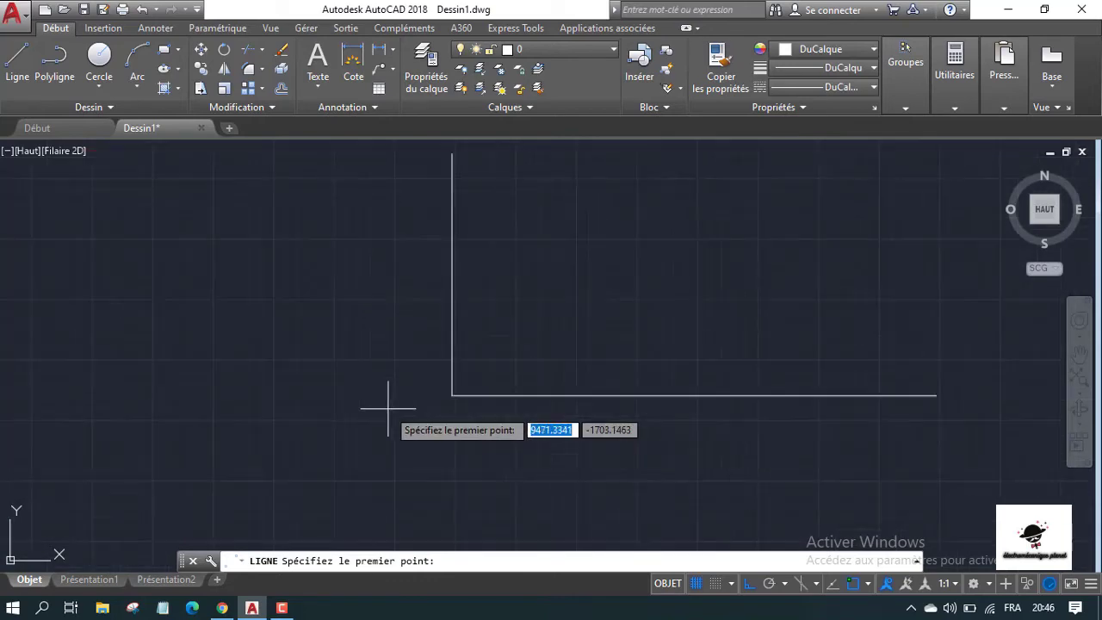
pyautogui.scroll(-2, 412, 349)
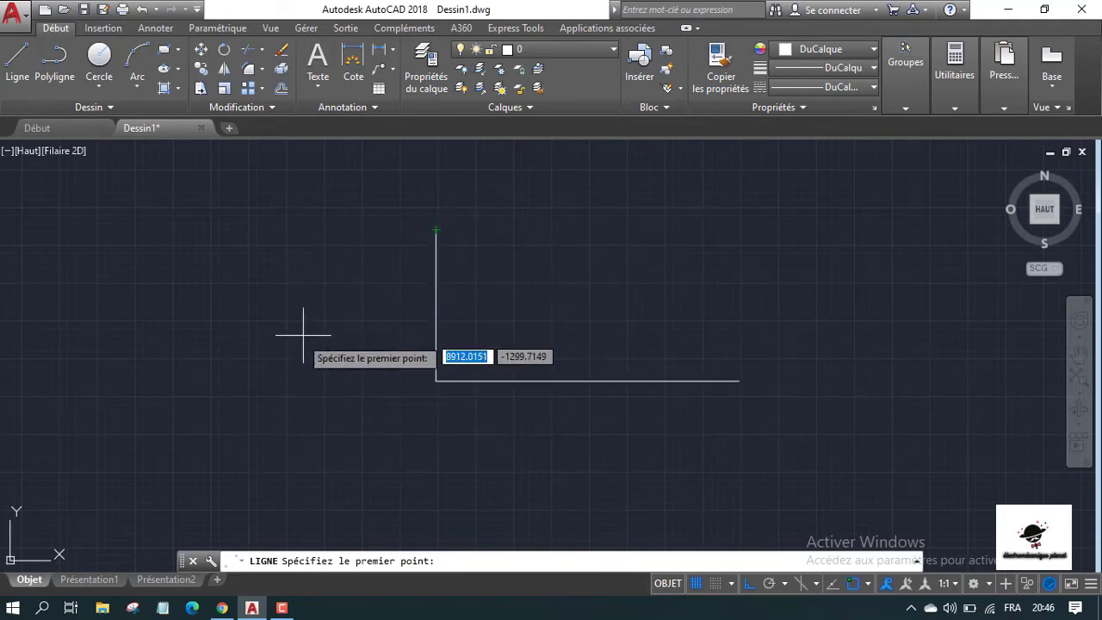
pyautogui.scroll(2, 305, 336)
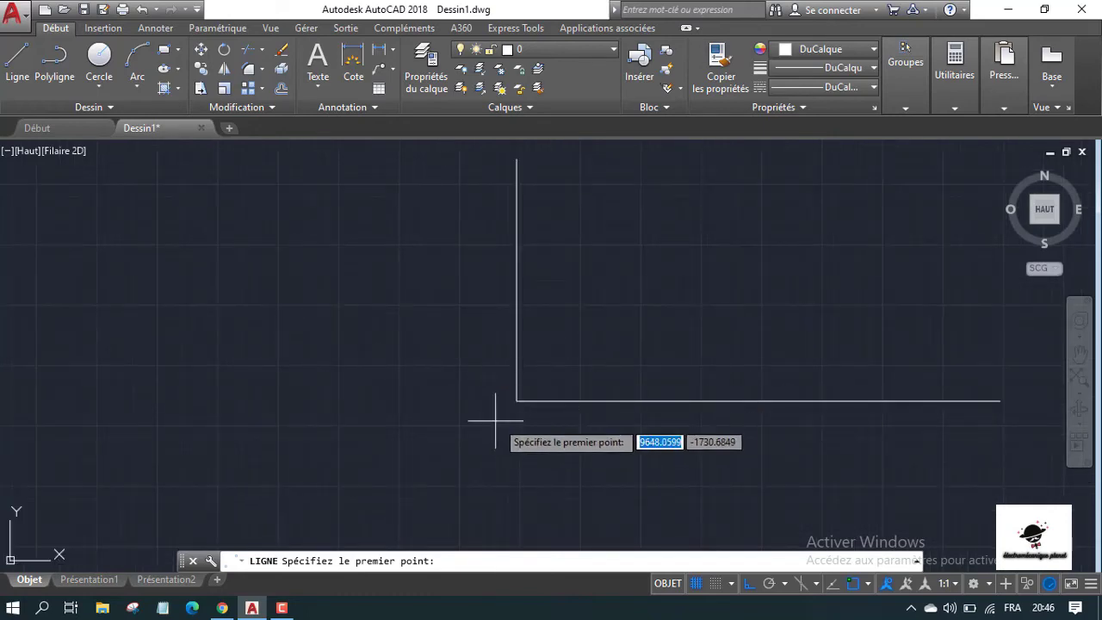
# Step: Draw a 500-unit horizontal segment leftward from the L corner
pyautogui.click(517, 400)
pyautogui.write('500')
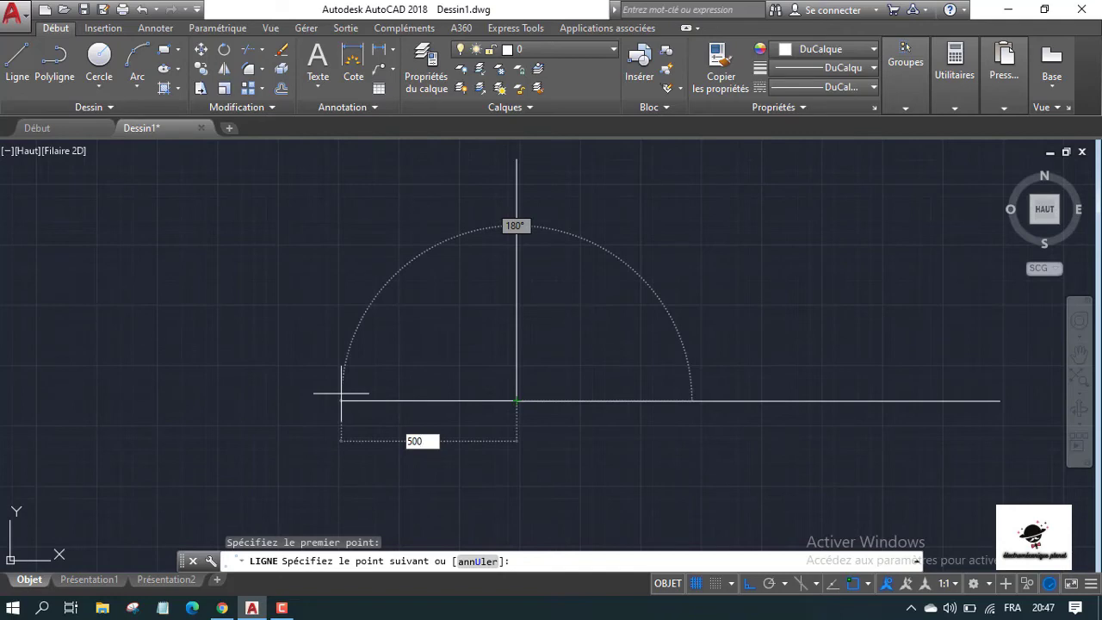
pyautogui.press('Return')
pyautogui.press('Escape')
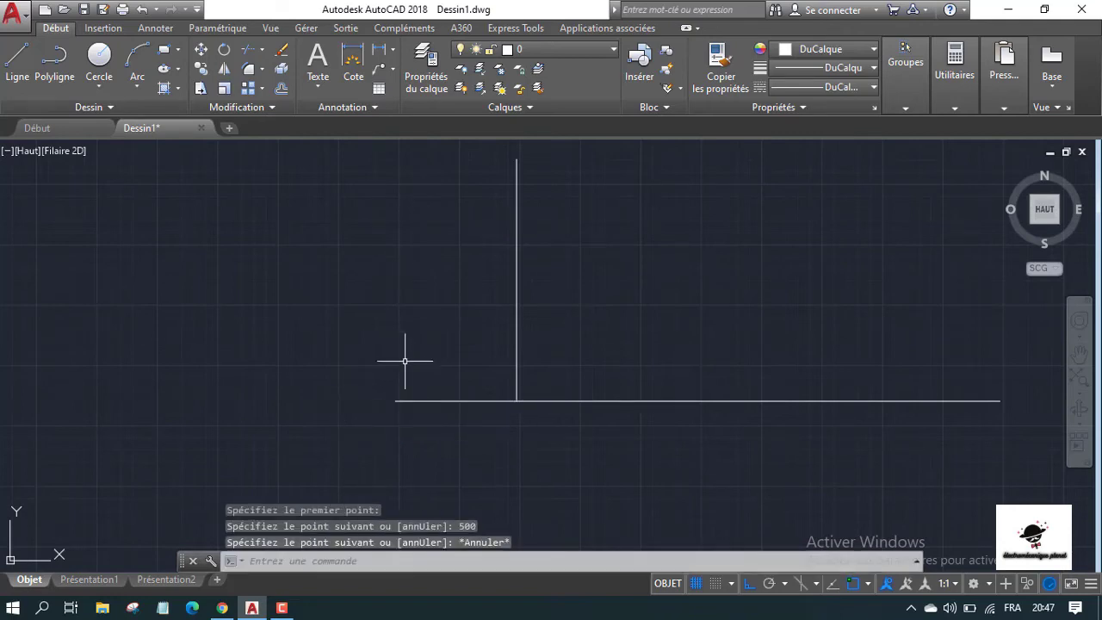
pyautogui.scroll(-3, 405, 362)
pyautogui.scroll(3, 457, 350)
pyautogui.scroll(-3, 522, 234)
pyautogui.scroll(3, 516, 216)
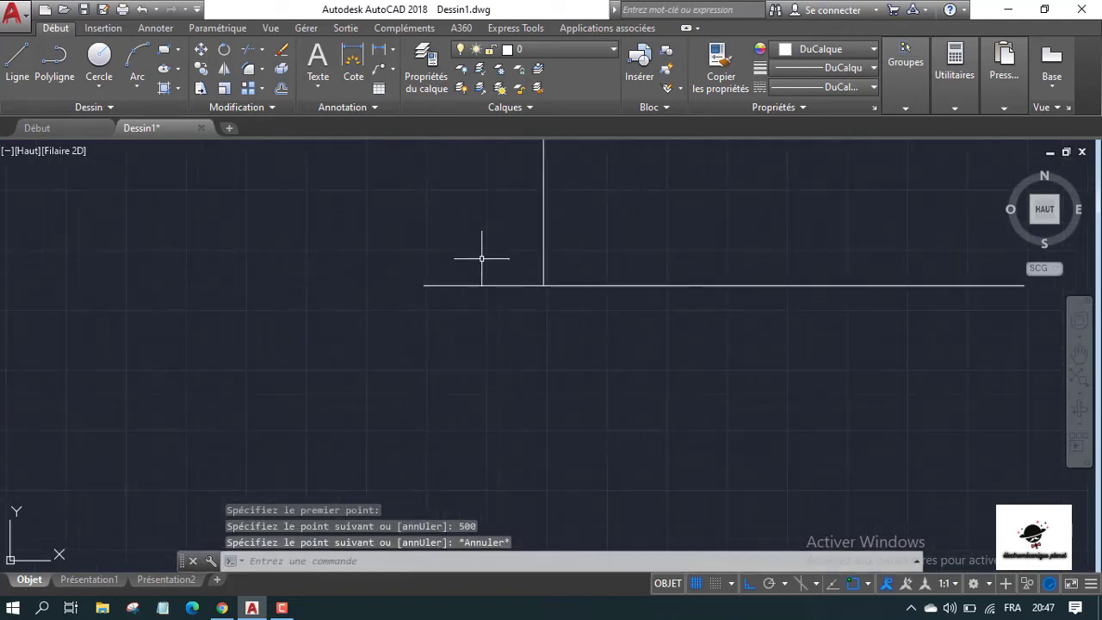
pyautogui.scroll(-3, 447, 301)
pyautogui.scroll(3, 414, 284)
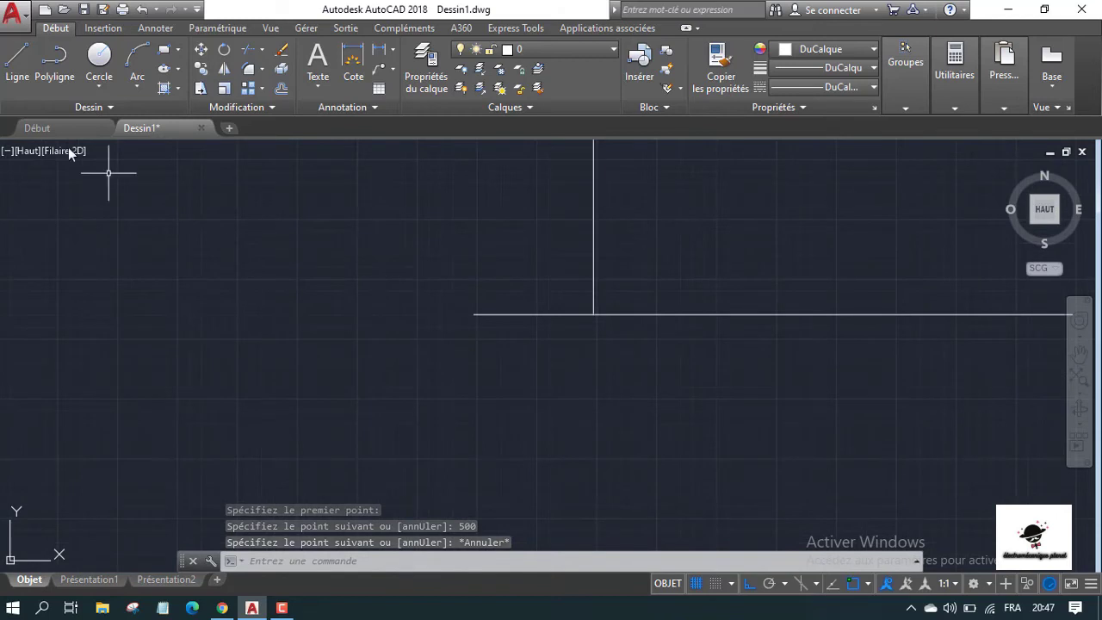
# Step: Draw a 1000-unit line straight down from the left endpoint of the 500-unit segment
pyautogui.click(16, 69)
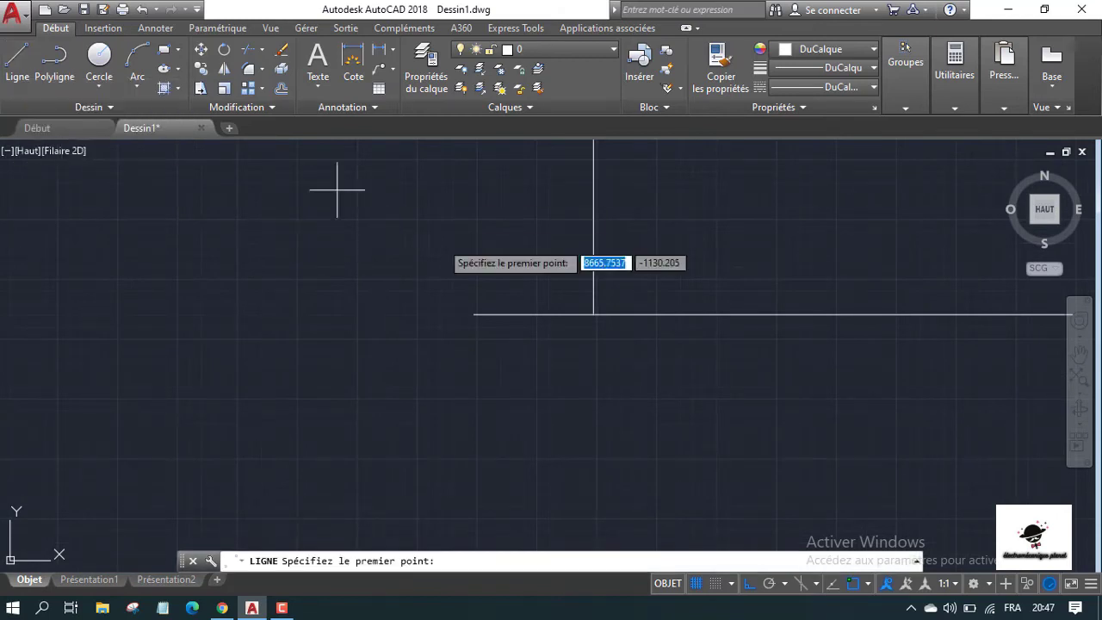
pyautogui.scroll(-2, 450, 448)
pyautogui.scroll(2, 458, 423)
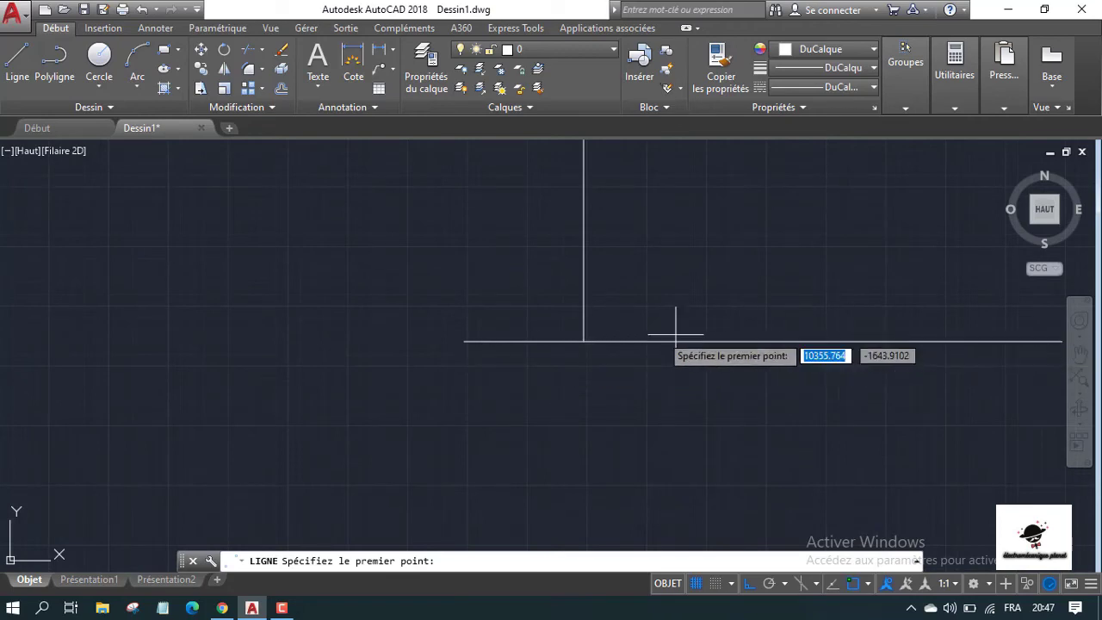
pyautogui.click(465, 341)
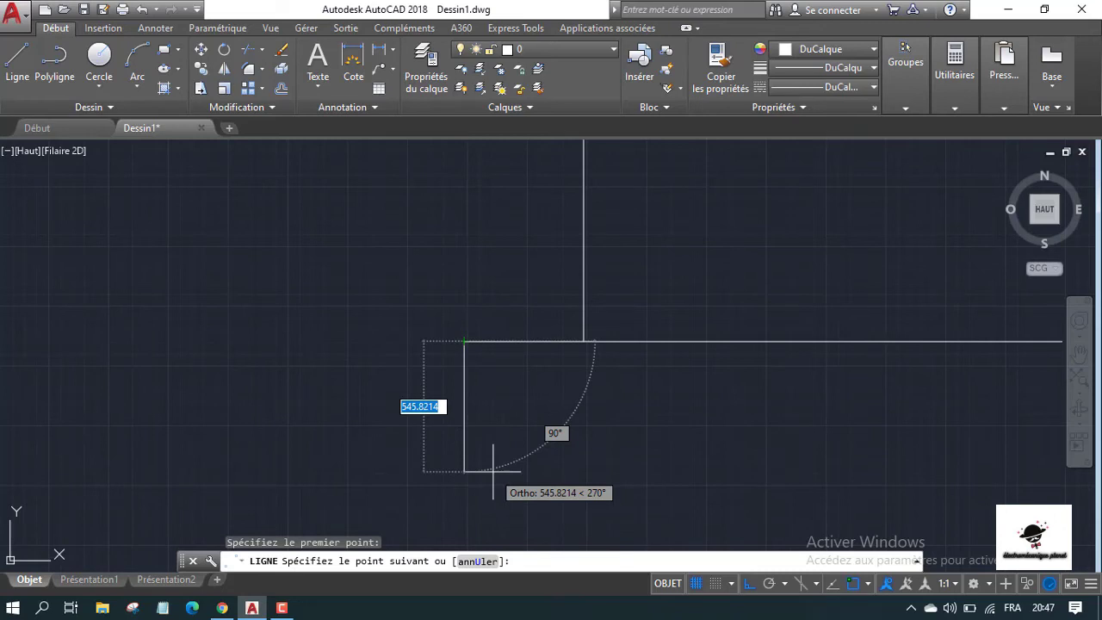
pyautogui.press('BackSpace')
pyautogui.write('1000')
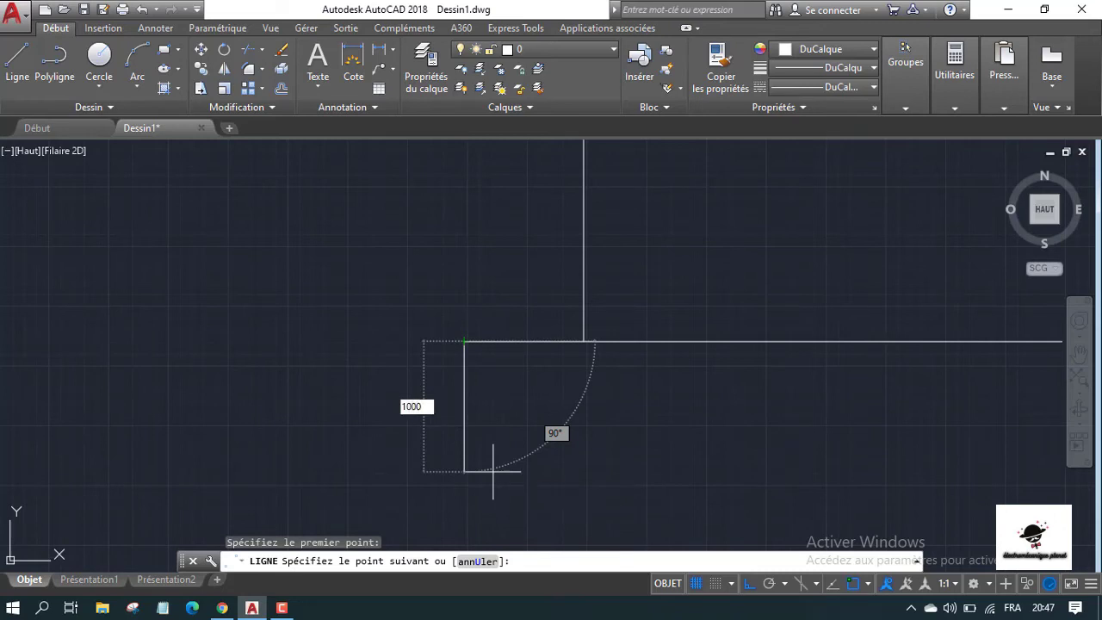
pyautogui.press('Return')
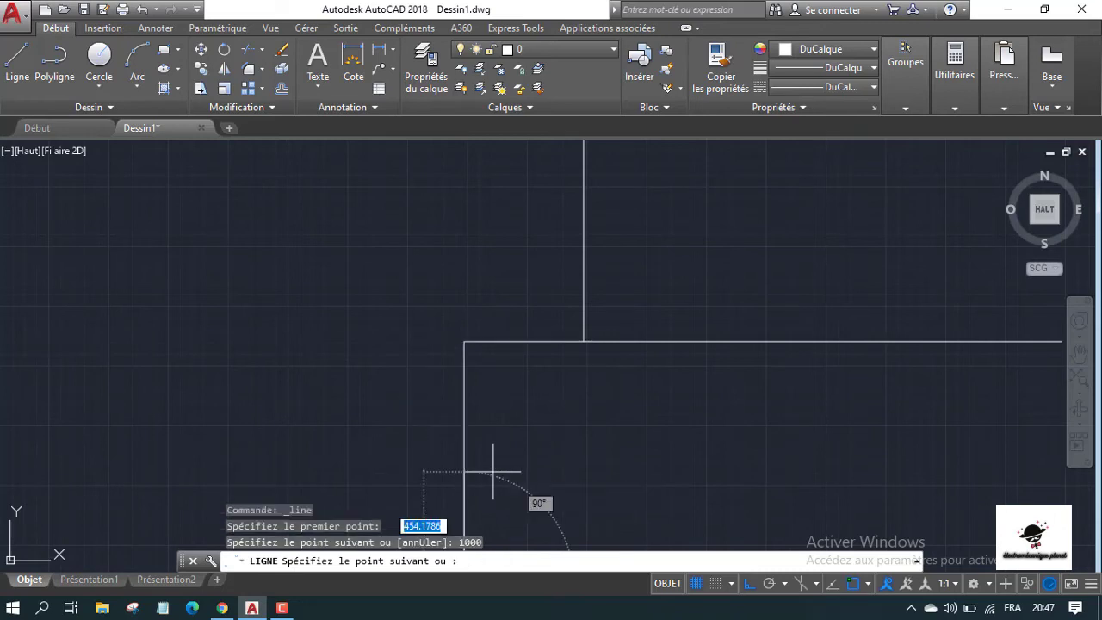
pyautogui.press('Escape')
pyautogui.scroll(-3, 463, 399)
pyautogui.scroll(2, 451, 381)
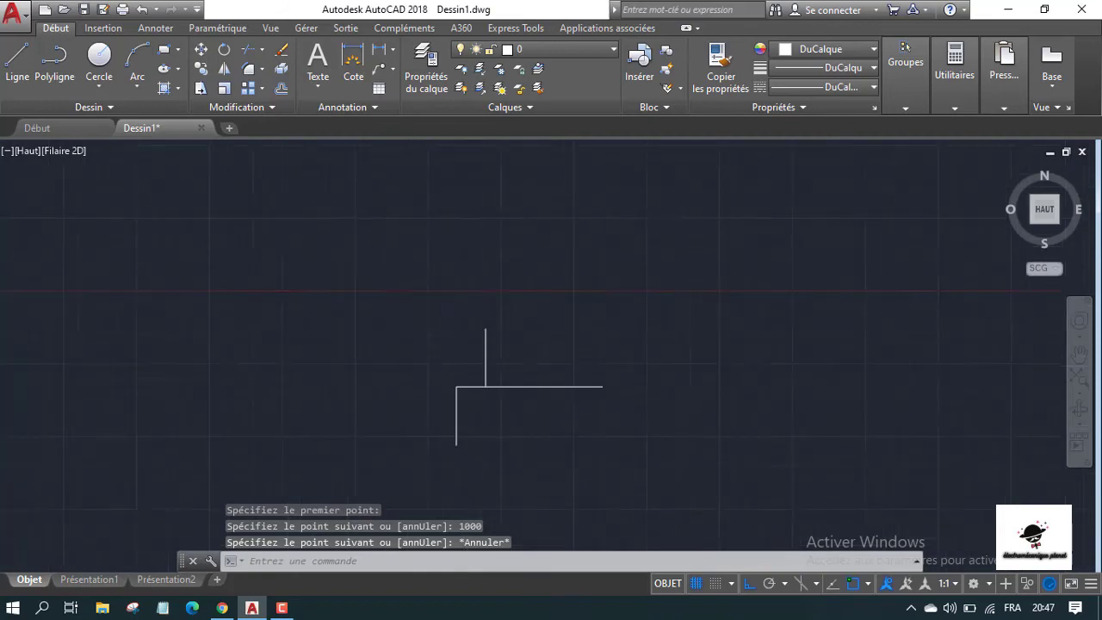
pyautogui.scroll(2, 463, 393)
pyautogui.scroll(-2, 462, 393)
pyautogui.scroll(4, 463, 456)
pyautogui.scroll(-6, 465, 452)
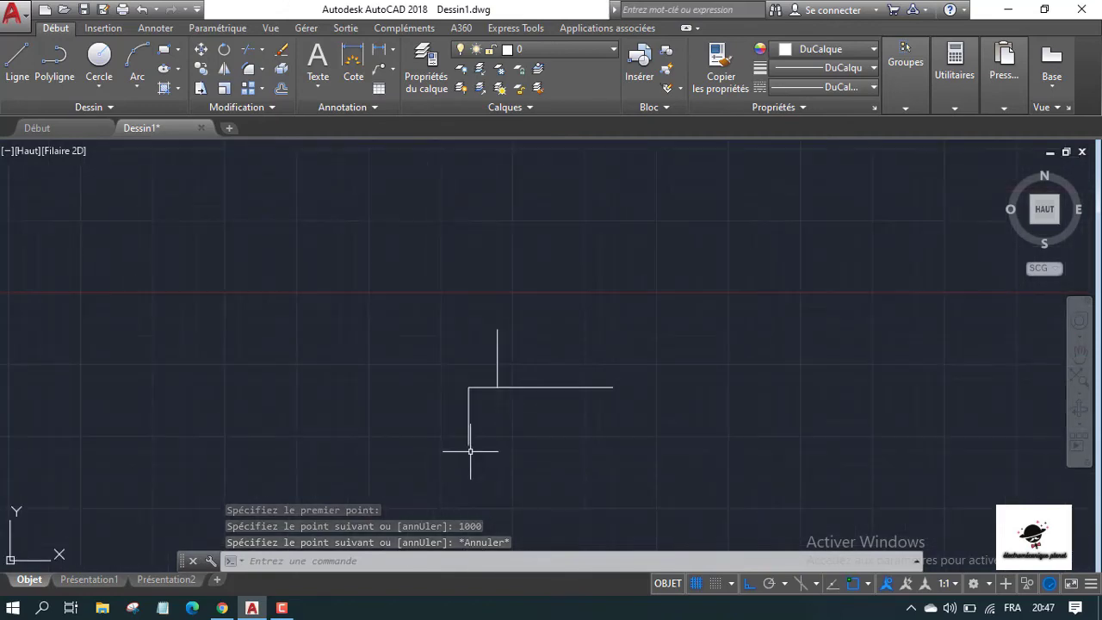
pyautogui.scroll(2, 534, 355)
pyautogui.scroll(4, 534, 356)
pyautogui.scroll(-6, 533, 356)
pyautogui.scroll(4, 443, 387)
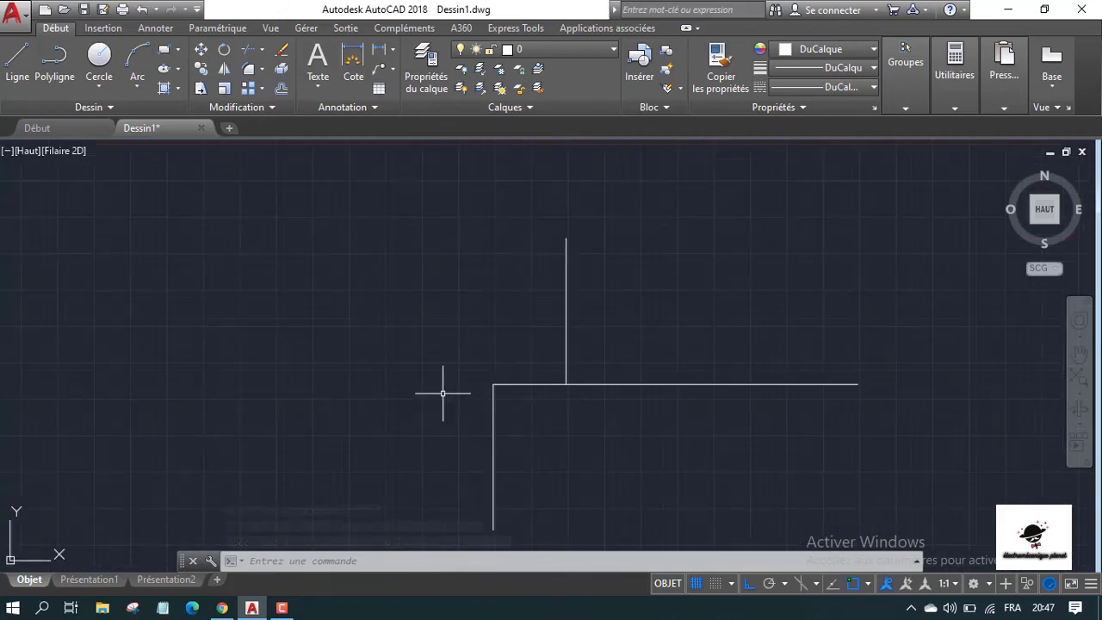
pyautogui.scroll(-6, 406, 372)
pyautogui.scroll(5, 474, 370)
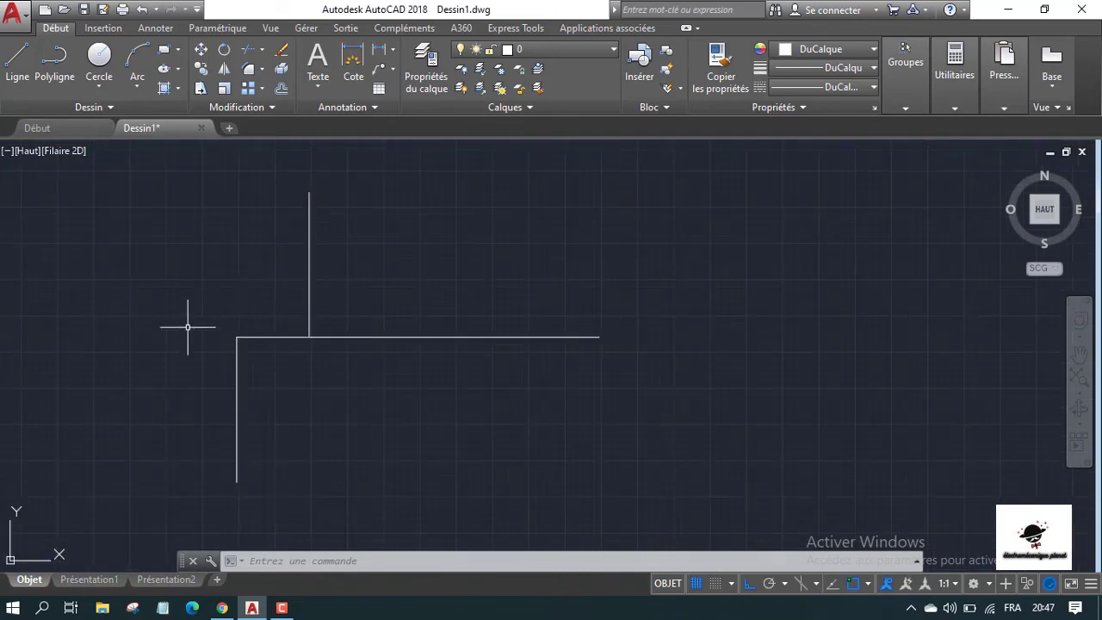
pyautogui.scroll(-2, 188, 328)
pyautogui.scroll(2, 285, 391)
pyautogui.scroll(-2, 450, 379)
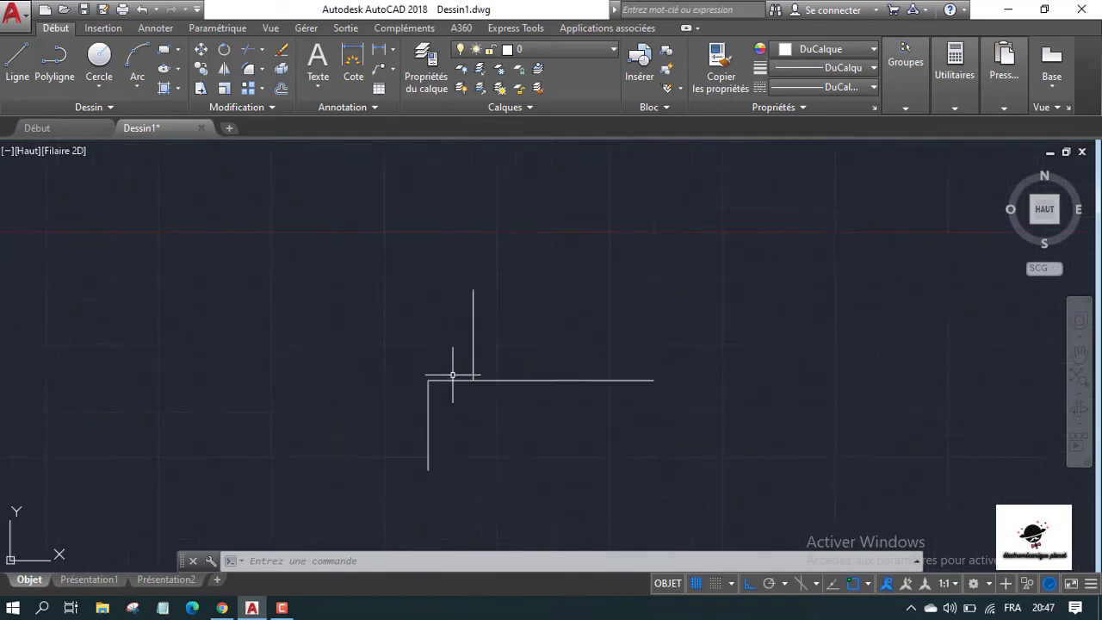
pyautogui.scroll(2, 456, 367)
pyautogui.scroll(-2, 159, 256)
pyautogui.scroll(-2, 172, 263)
pyautogui.scroll(2, 222, 290)
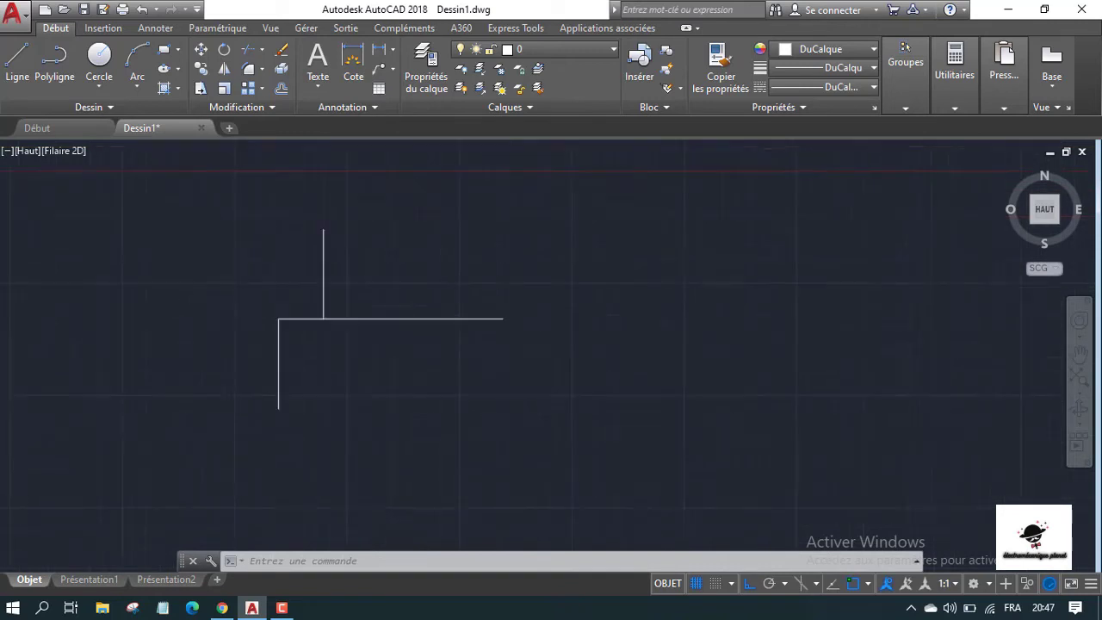
pyautogui.scroll(2, 258, 297)
pyautogui.scroll(-3, 416, 284)
pyautogui.scroll(-2, 411, 286)
pyautogui.scroll(3, 352, 296)
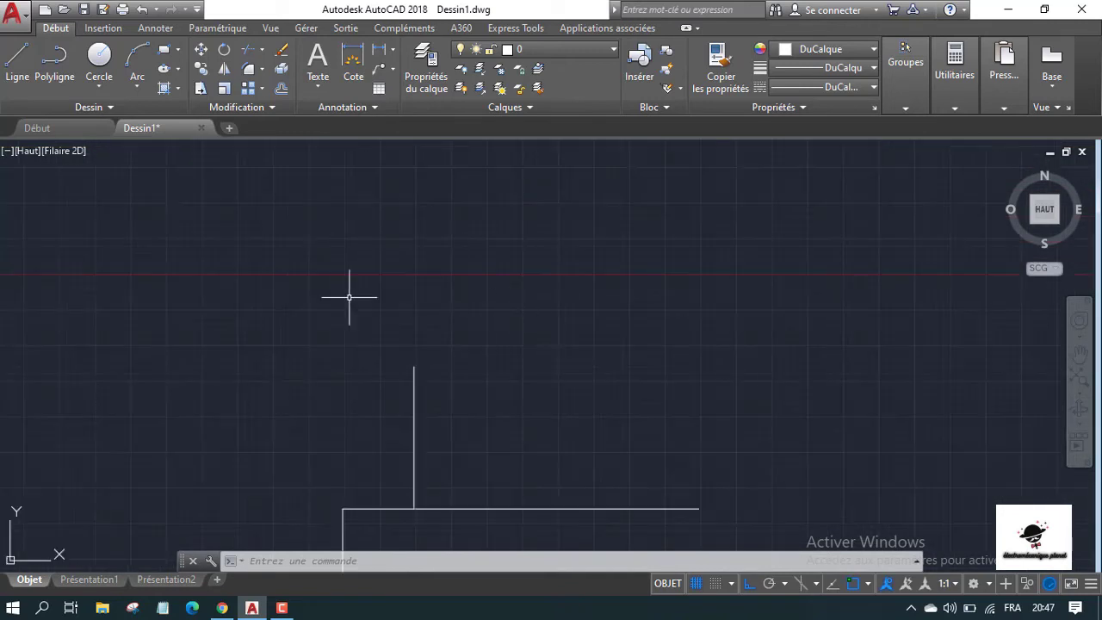
pyautogui.scroll(-3, 296, 278)
pyautogui.scroll(2, 312, 356)
pyautogui.scroll(4, 314, 358)
pyautogui.scroll(-5, 293, 349)
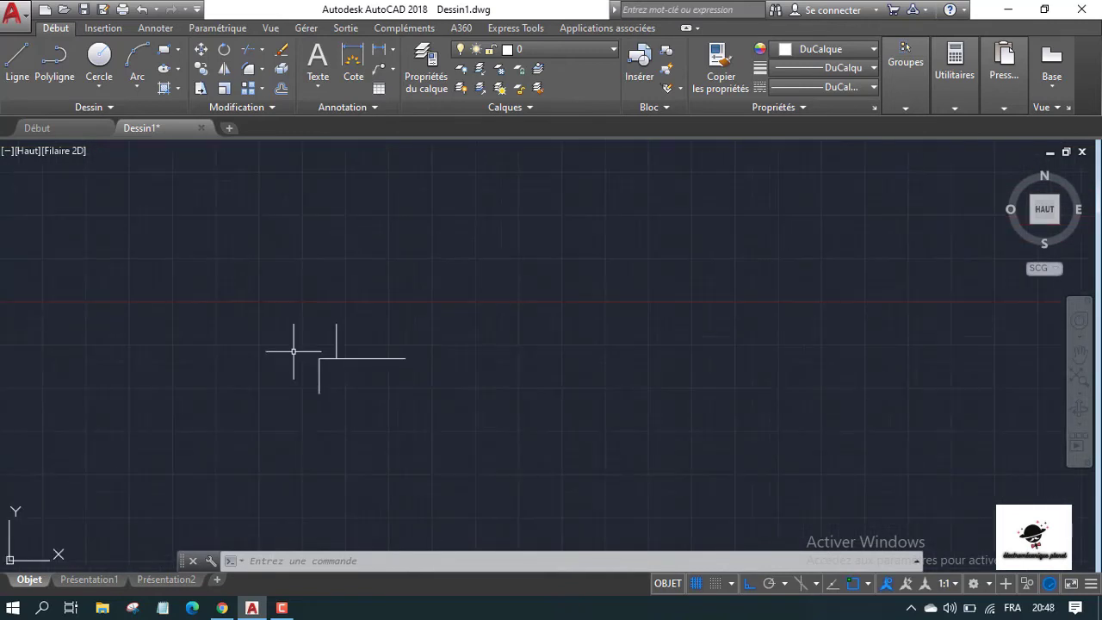
pyautogui.scroll(3, 335, 365)
pyautogui.scroll(2, 352, 364)
pyautogui.scroll(-4, 423, 369)
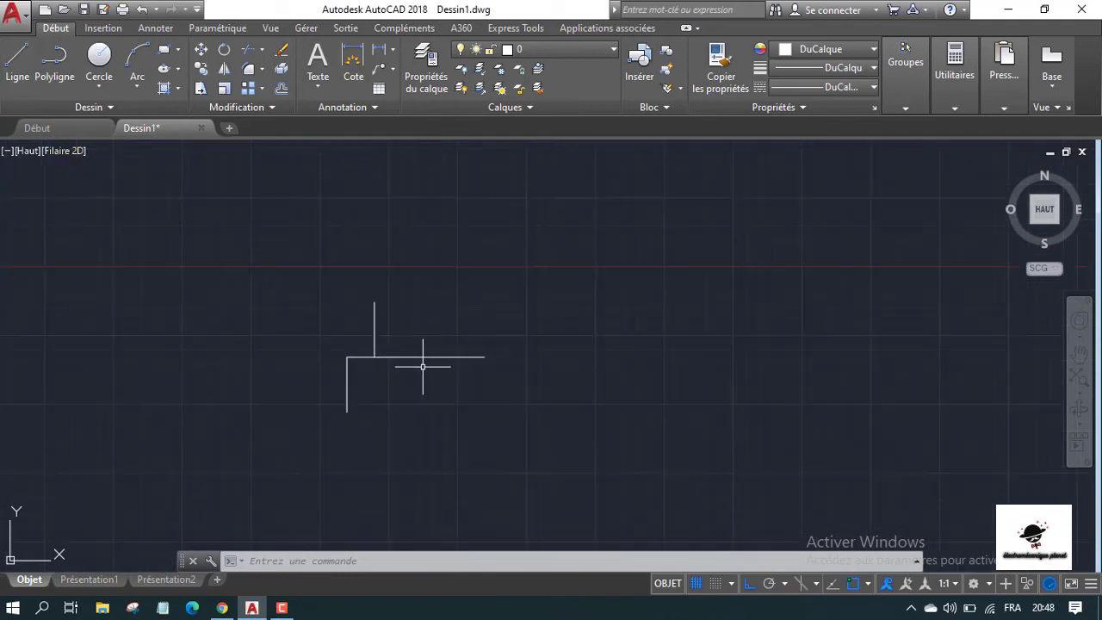
pyautogui.scroll(2, 357, 365)
pyautogui.scroll(2, 357, 367)
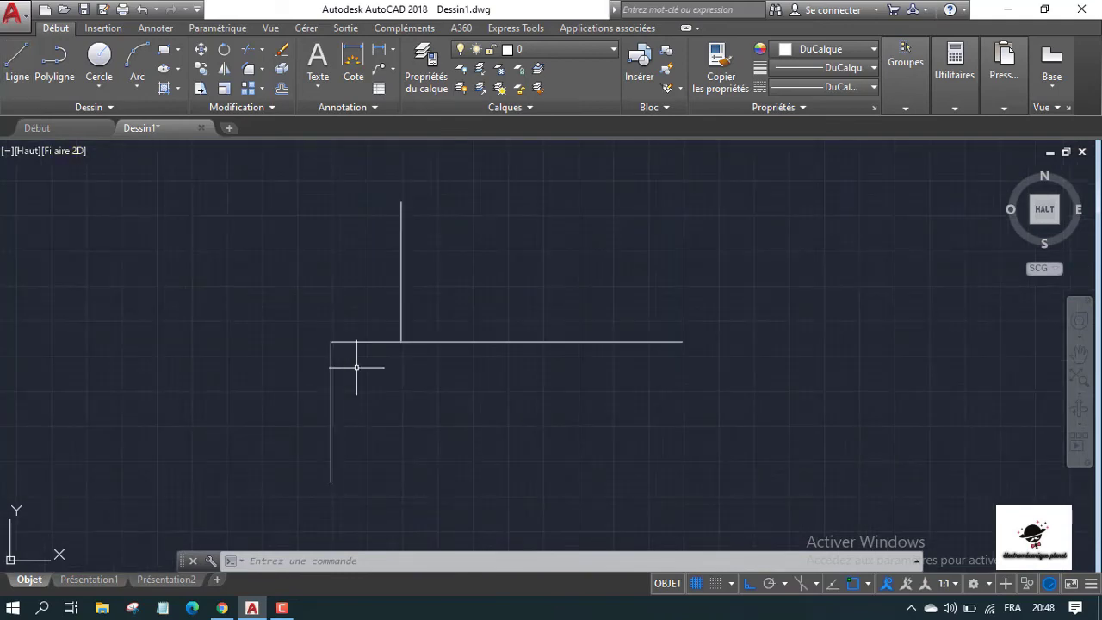
pyautogui.scroll(2, 445, 295)
pyautogui.scroll(-6, 430, 323)
pyautogui.scroll(4, 312, 305)
pyautogui.scroll(-4, 409, 333)
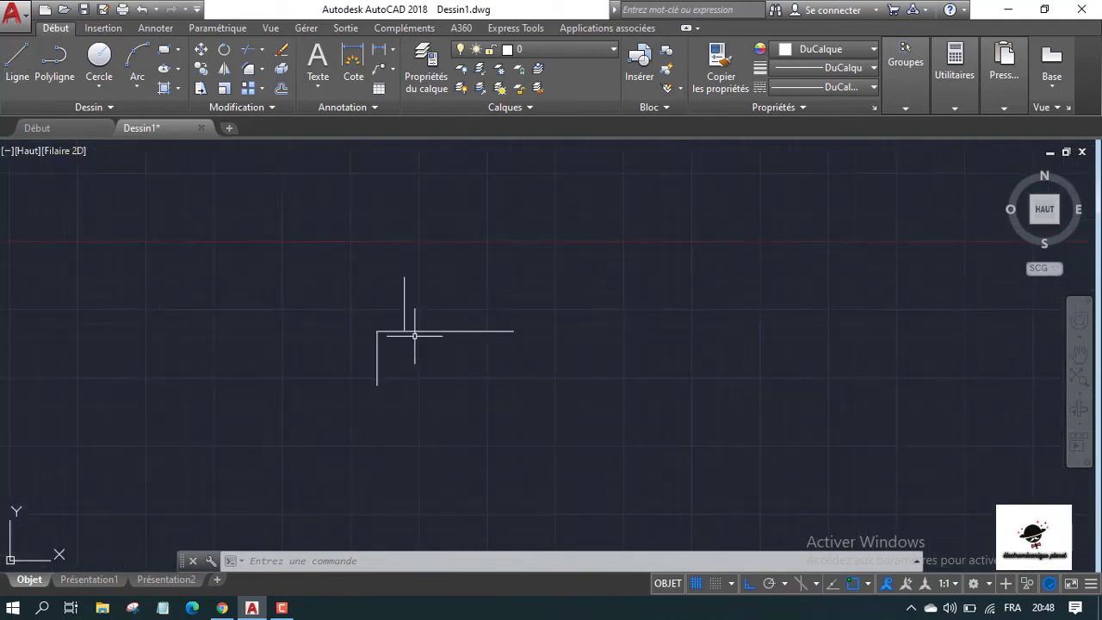
pyautogui.scroll(4, 426, 329)
pyautogui.scroll(-4, 452, 336)
pyautogui.scroll(4, 470, 347)
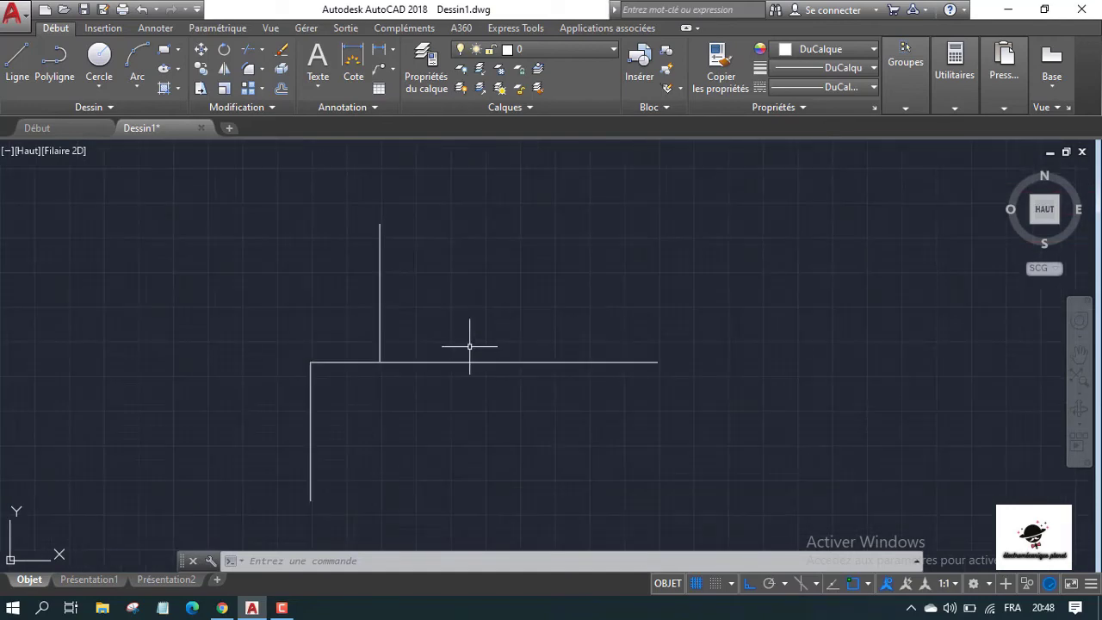
pyautogui.click(9, 71)
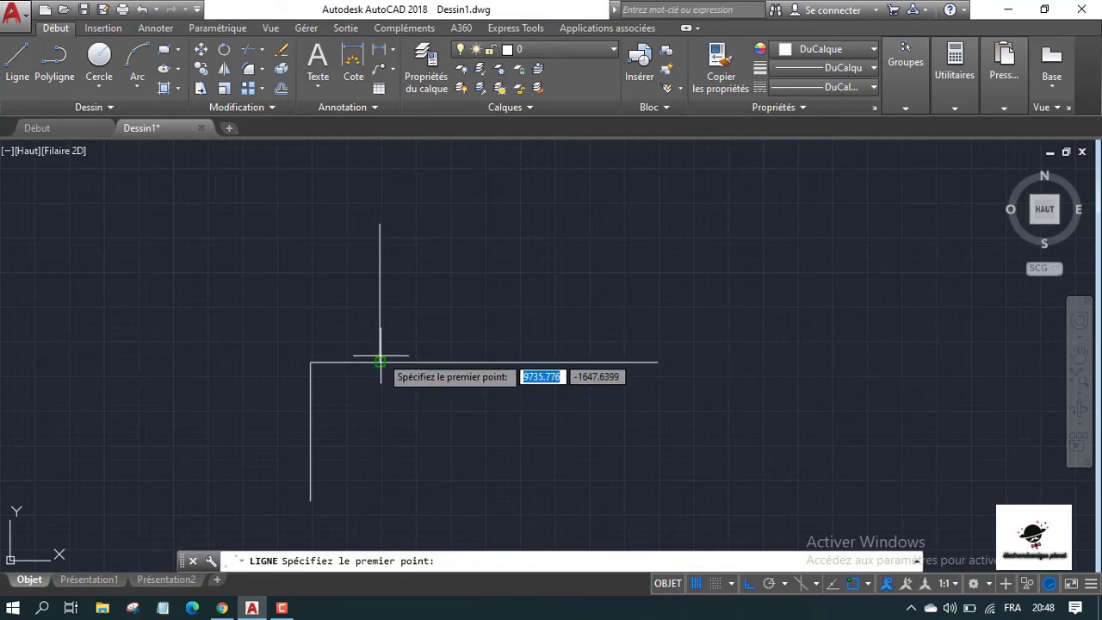
pyautogui.press('Escape')
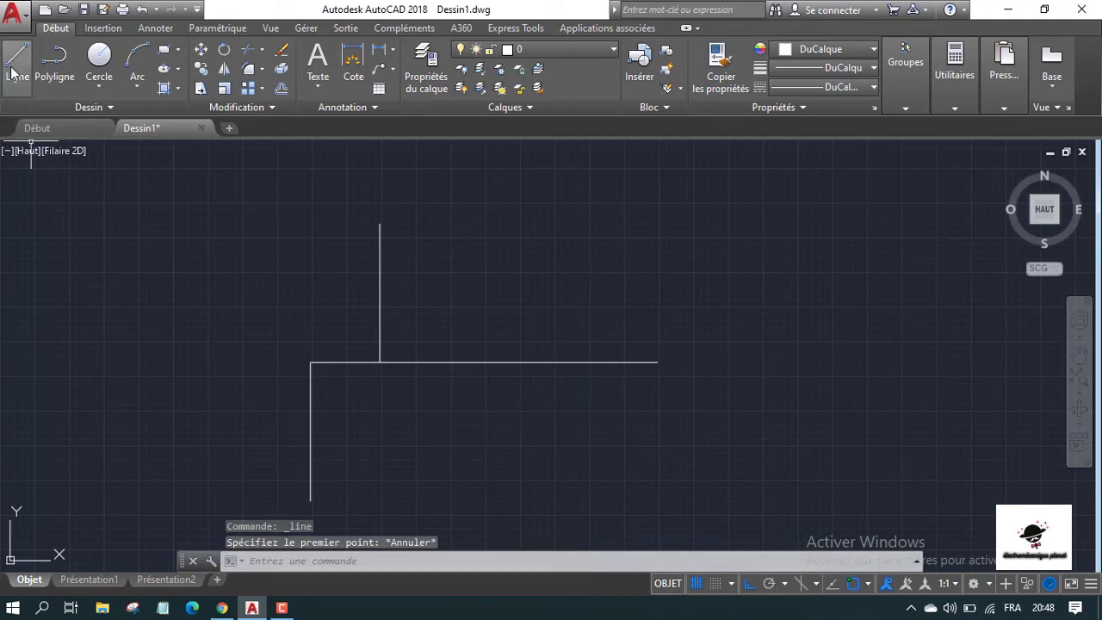
# Step: Open Paramètres de dessin at the Accrochage aux objets tab, showing all snap modes checked
pyautogui.rightClick(858, 584)
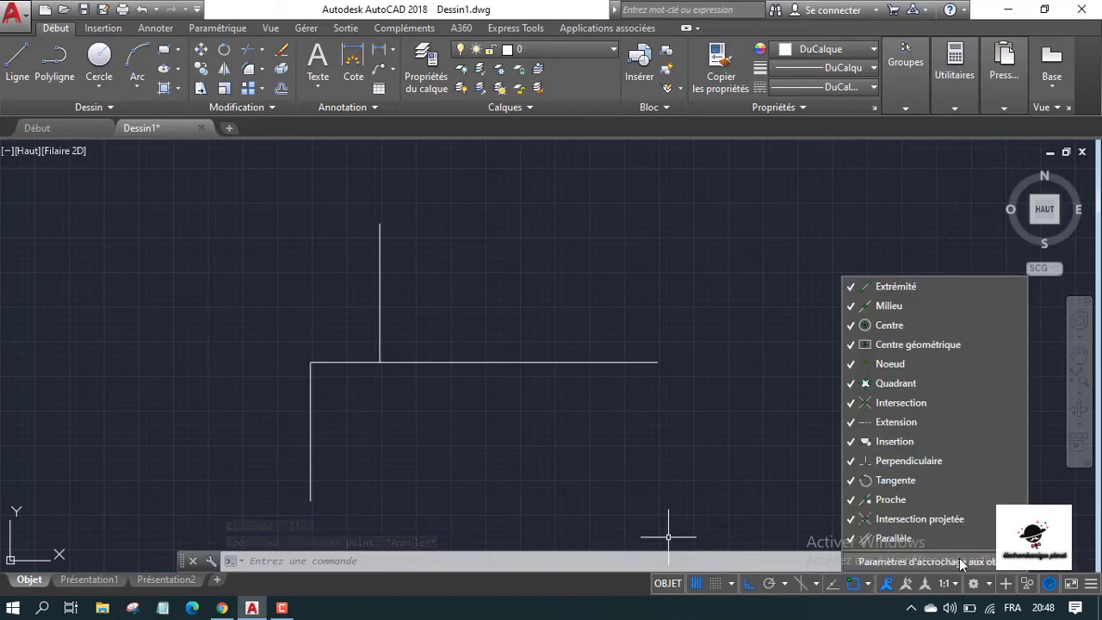
pyautogui.click(915, 564)
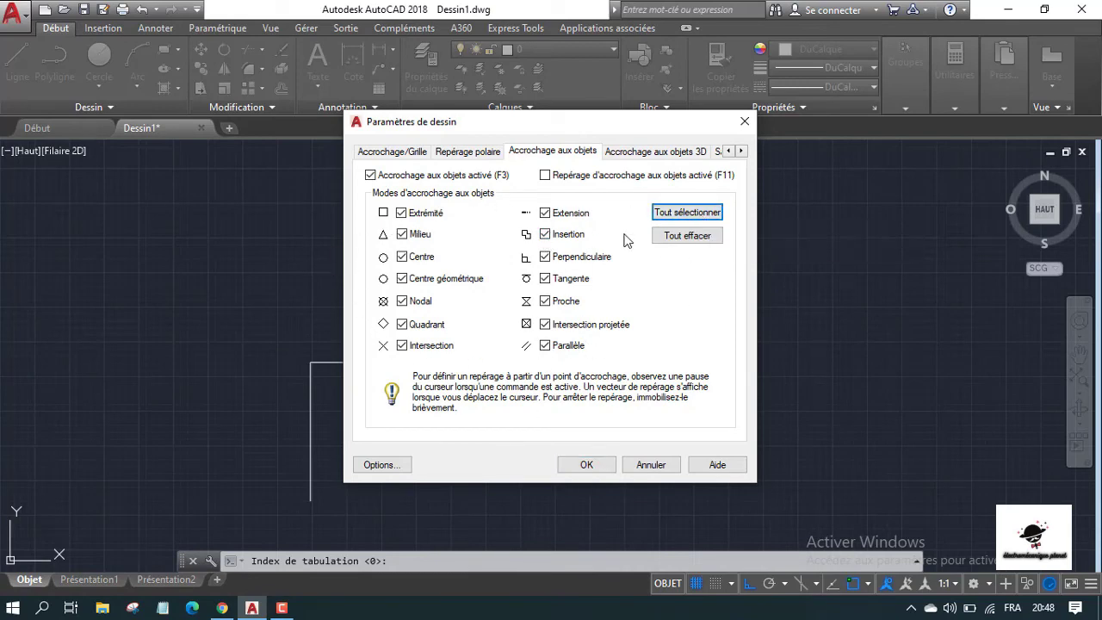
# Step: Close the snap settings and erase the three L-shaped lines with a crossing selection
pyautogui.click(604, 470)
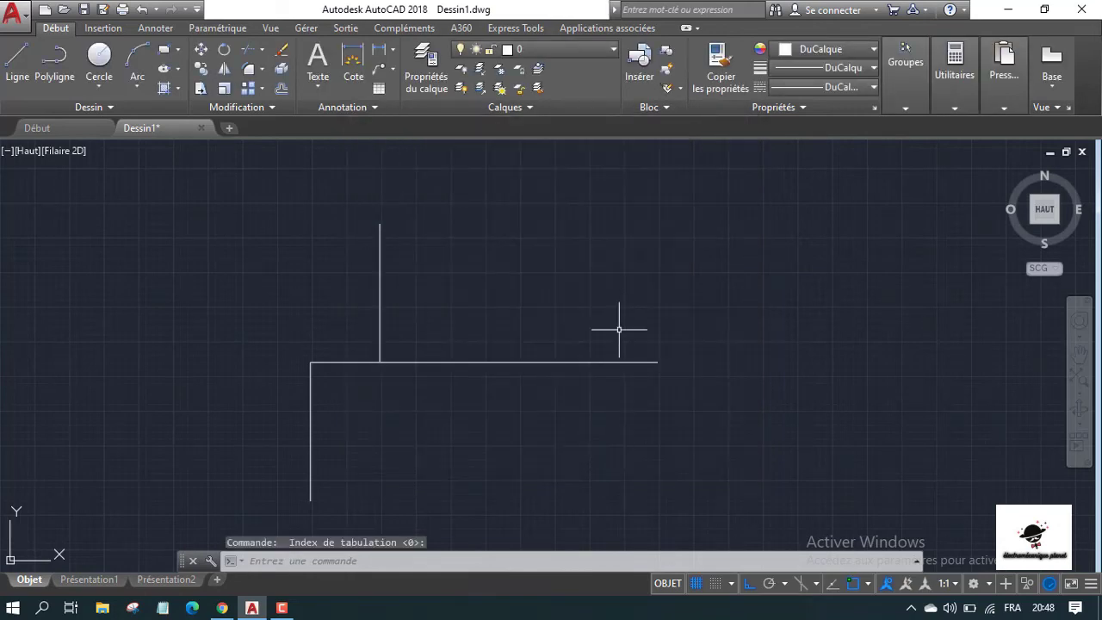
pyautogui.scroll(-4, 448, 284)
pyautogui.scroll(2, 443, 297)
pyautogui.scroll(2, 448, 313)
pyautogui.scroll(-2, 430, 309)
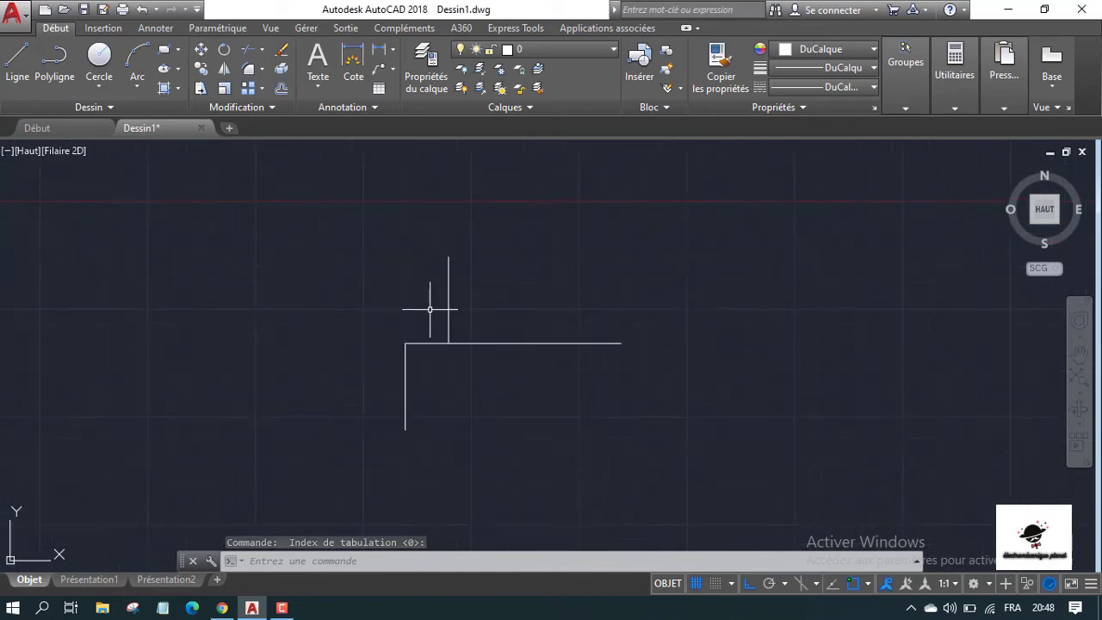
pyautogui.scroll(2, 430, 309)
pyautogui.scroll(2, 429, 309)
pyautogui.scroll(-6, 430, 308)
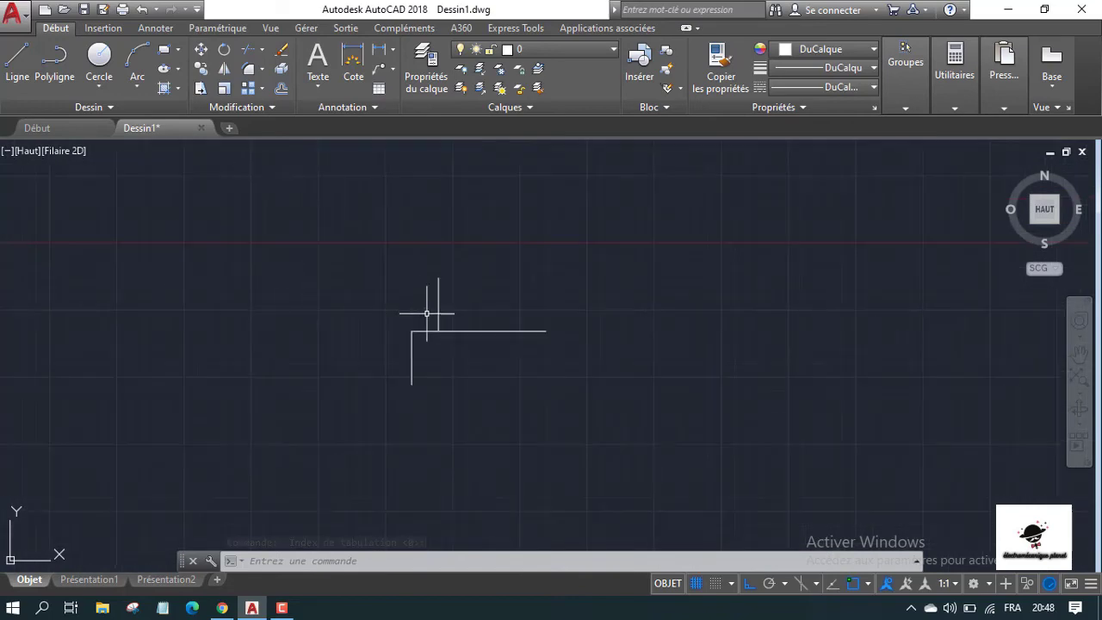
pyautogui.click(657, 438)
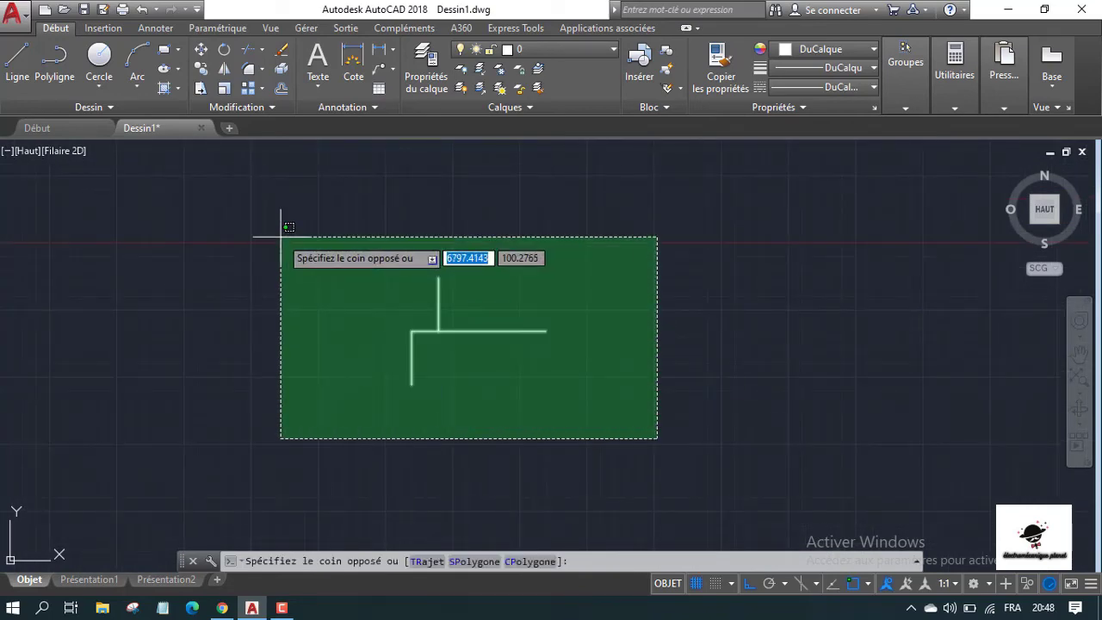
pyautogui.click(281, 236)
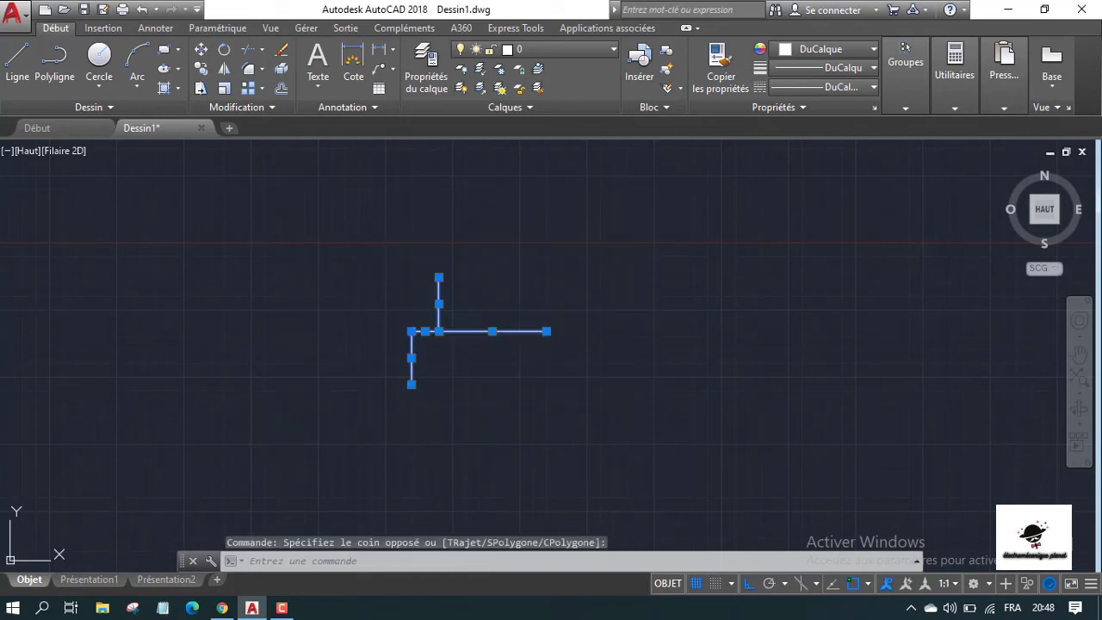
pyautogui.press('Delete')
# Step: Start and cancel Polyligne, then start the Ligne command
pyautogui.click(54, 59)
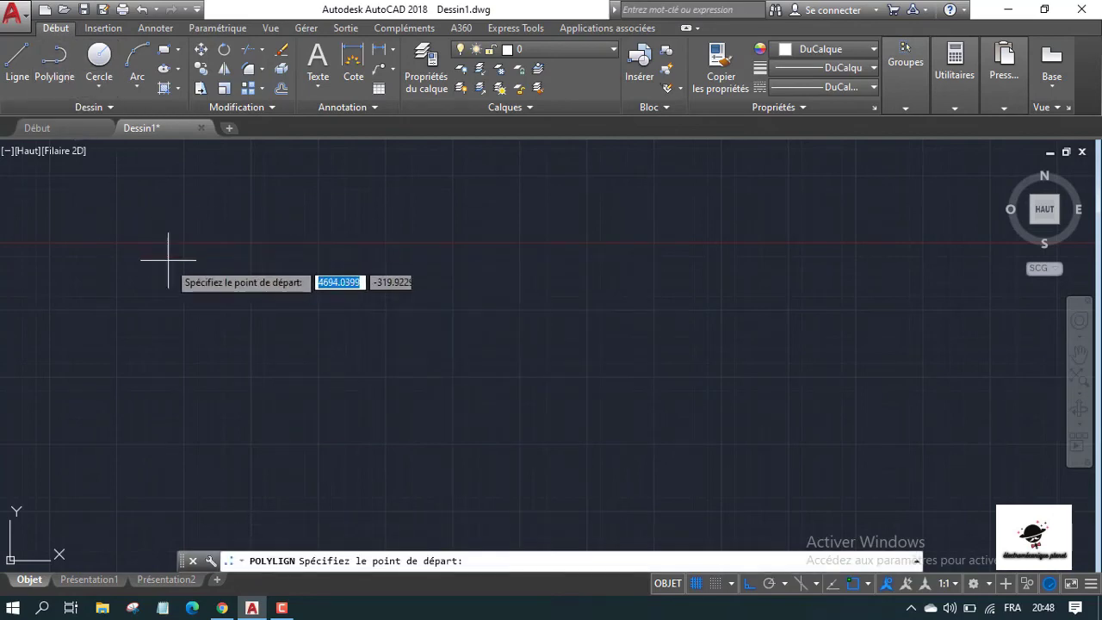
pyautogui.press('Escape')
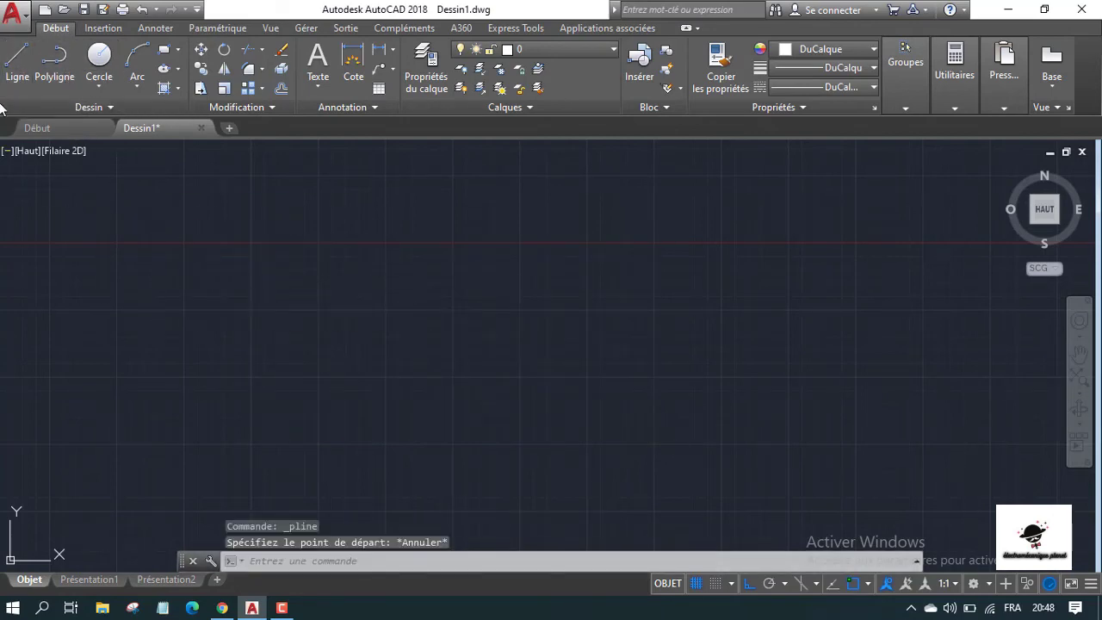
pyautogui.click(16, 59)
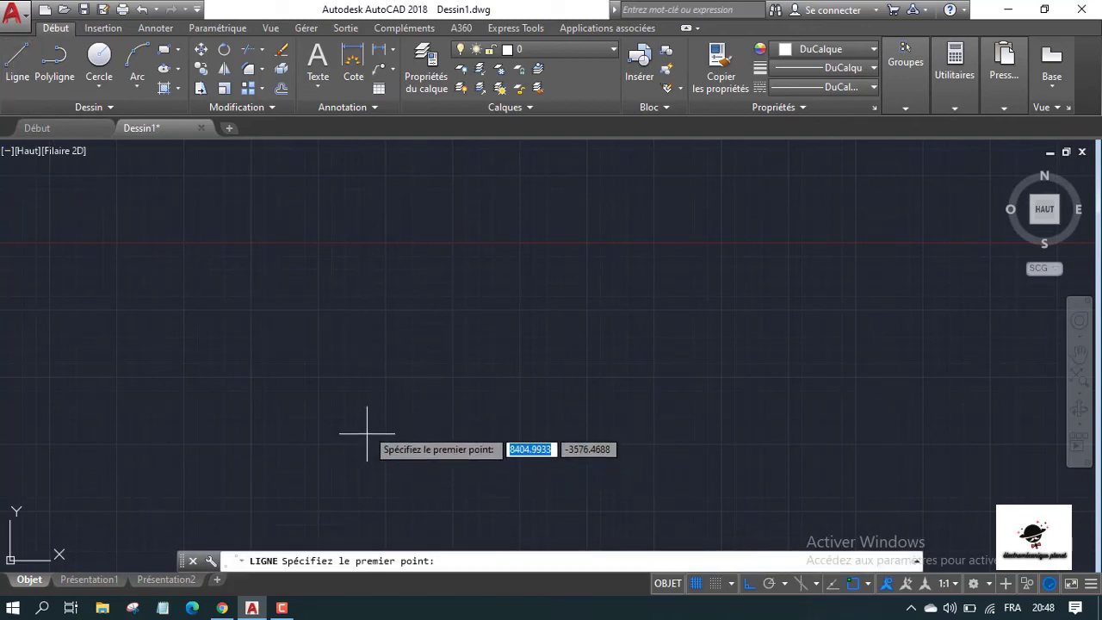
# Step: Draw a 4000 × 4000 square from four 4000-unit lines going right, up, left, down
pyautogui.click(366, 385)
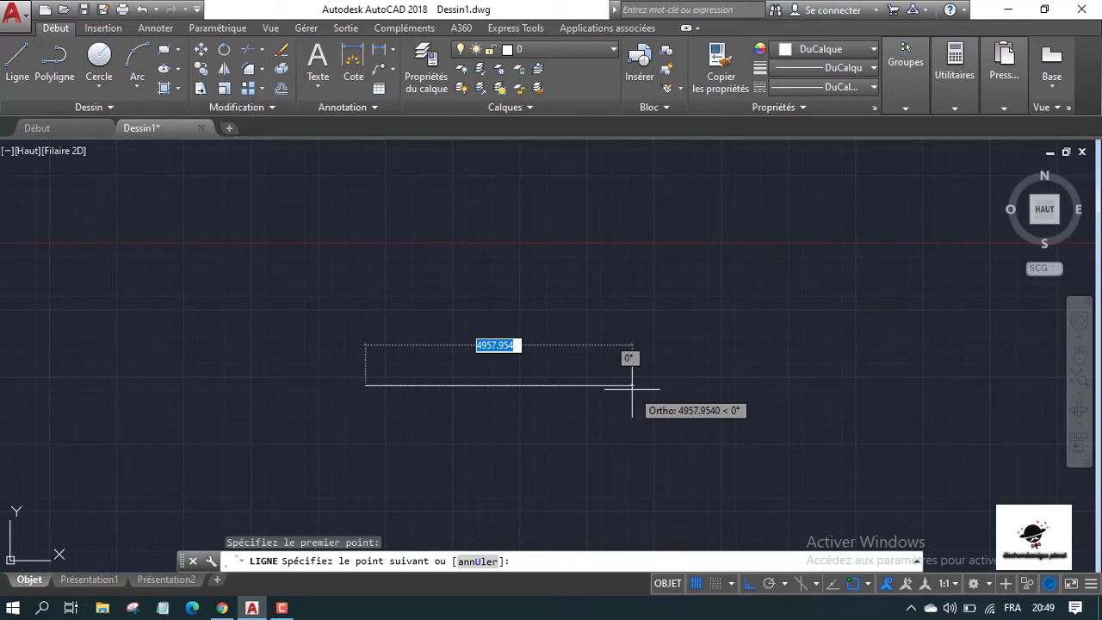
pyautogui.write('4000')
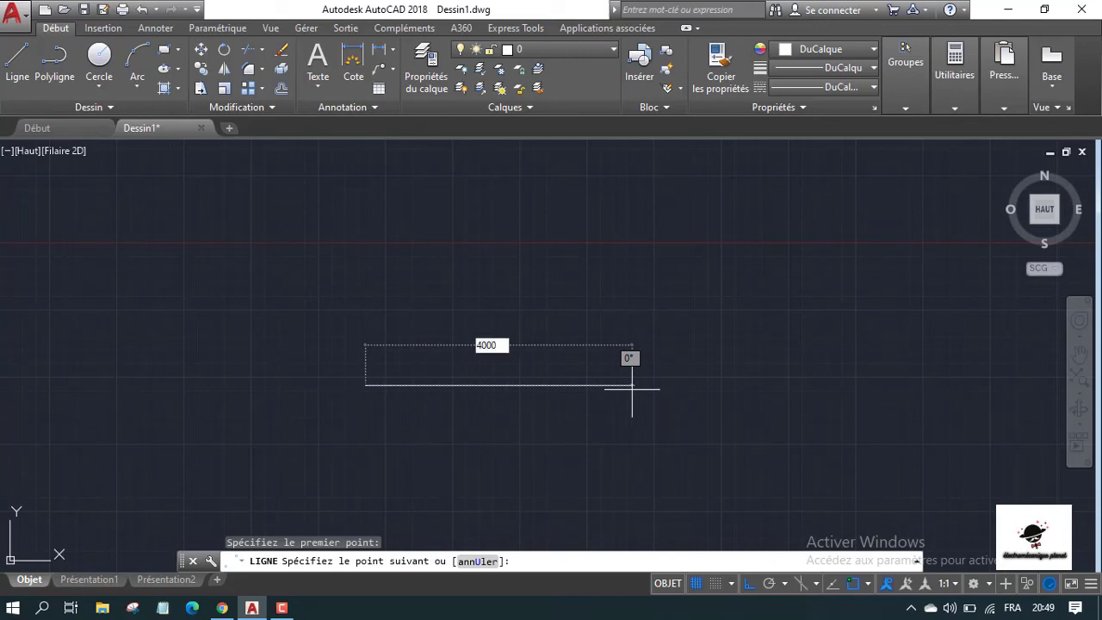
pyautogui.press('Return')
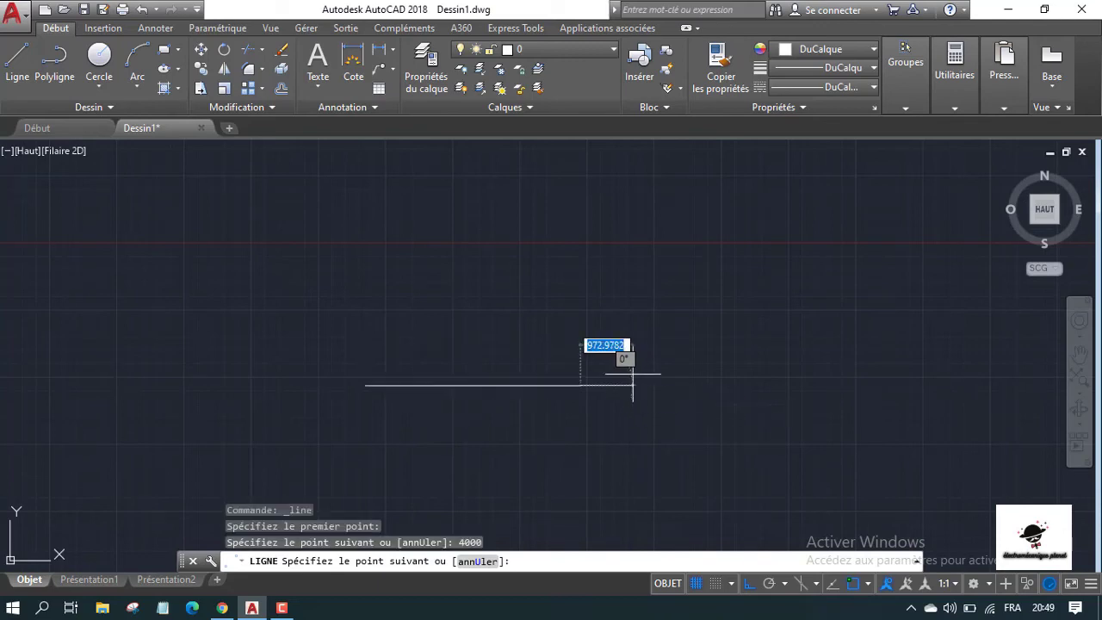
pyautogui.write('4000')
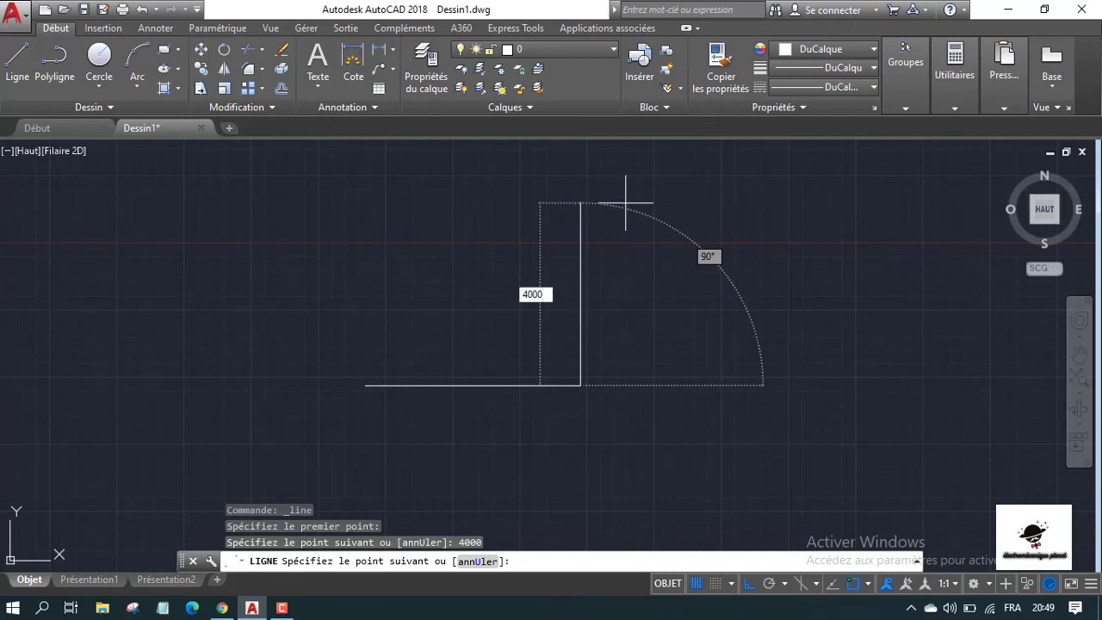
pyautogui.press('Return')
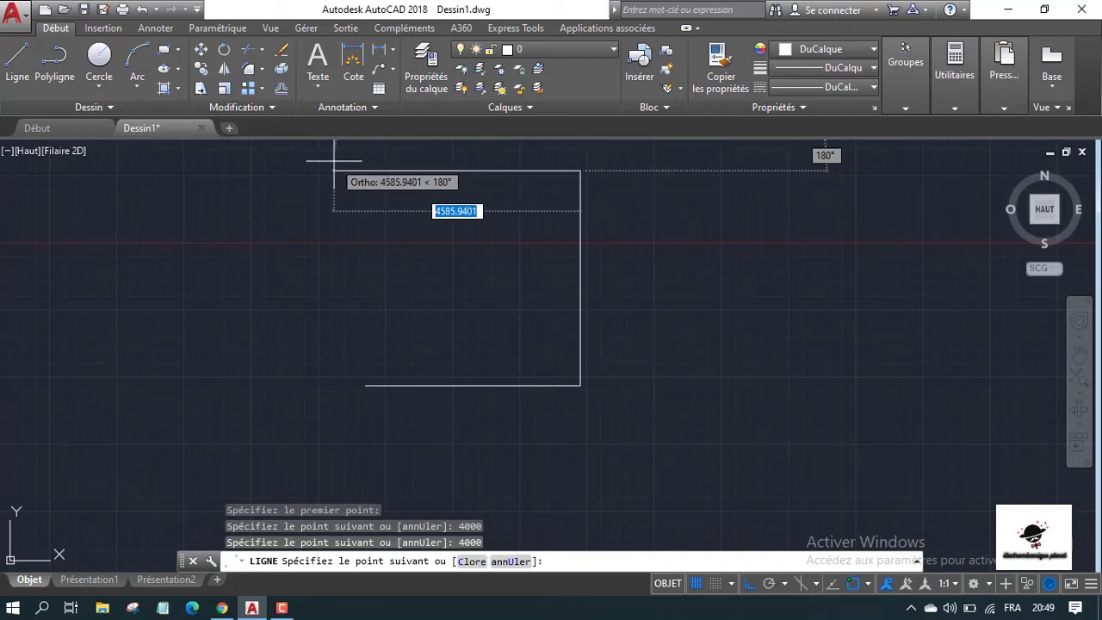
pyautogui.write('4000')
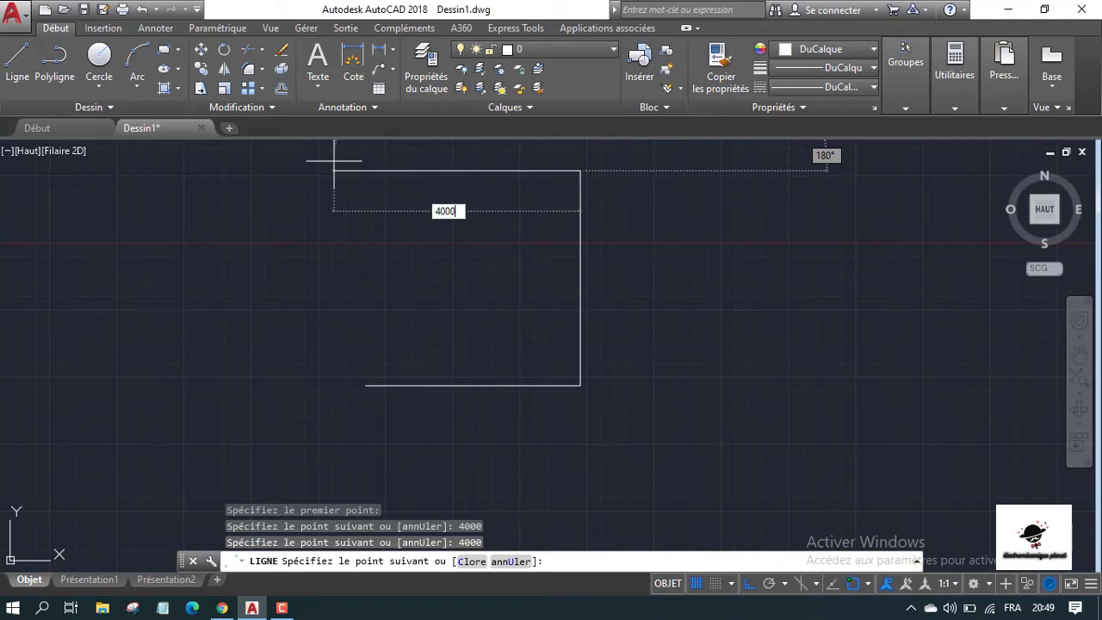
pyautogui.press('Return')
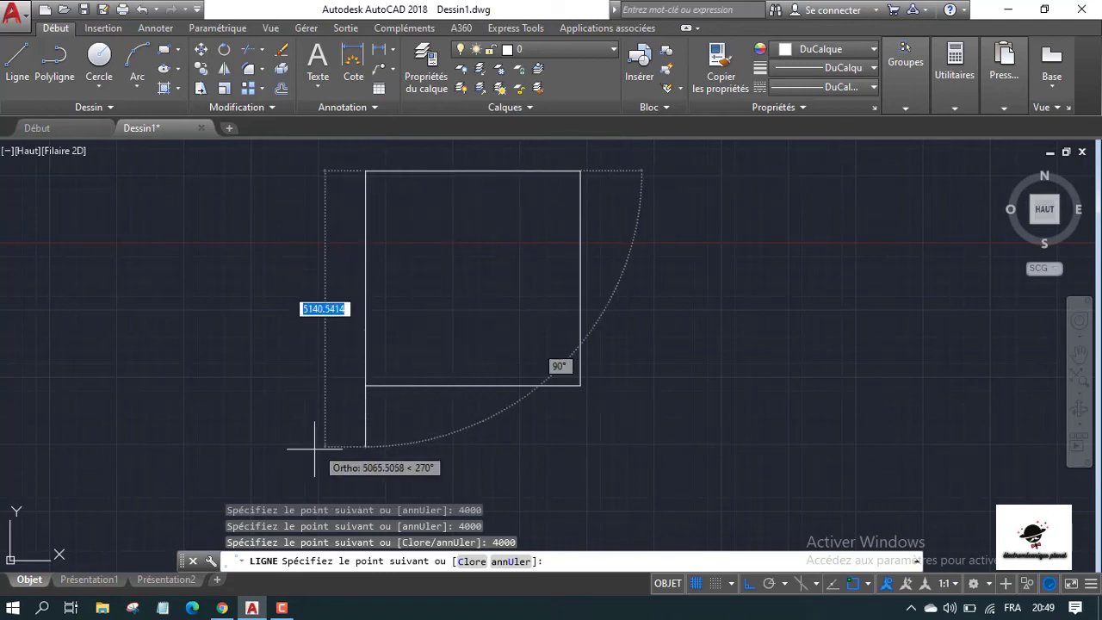
pyautogui.write('4000')
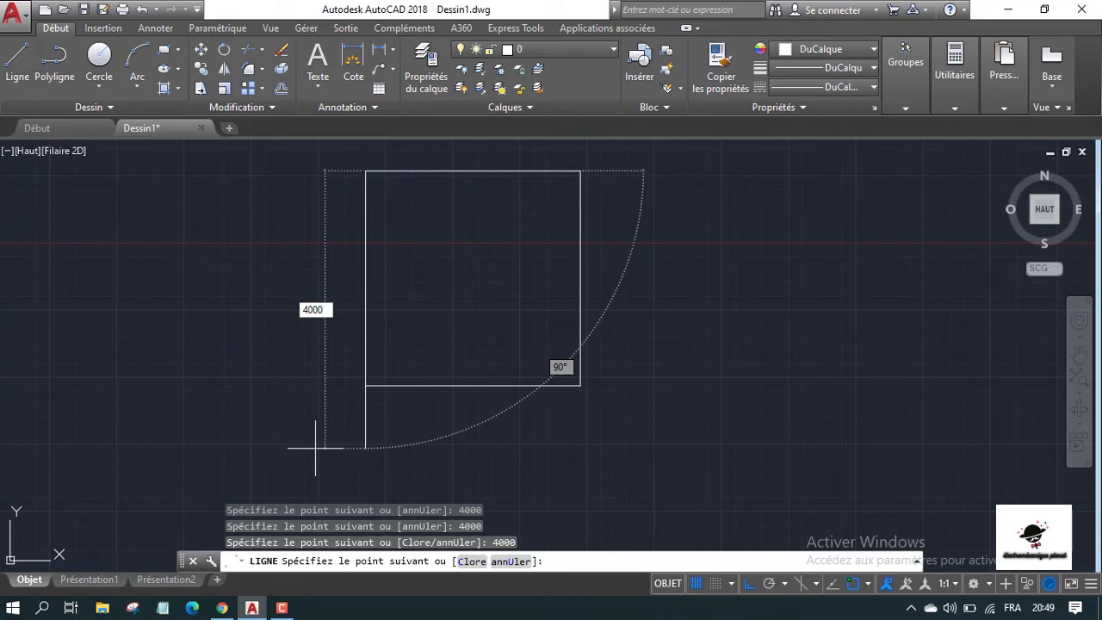
pyautogui.press('Return')
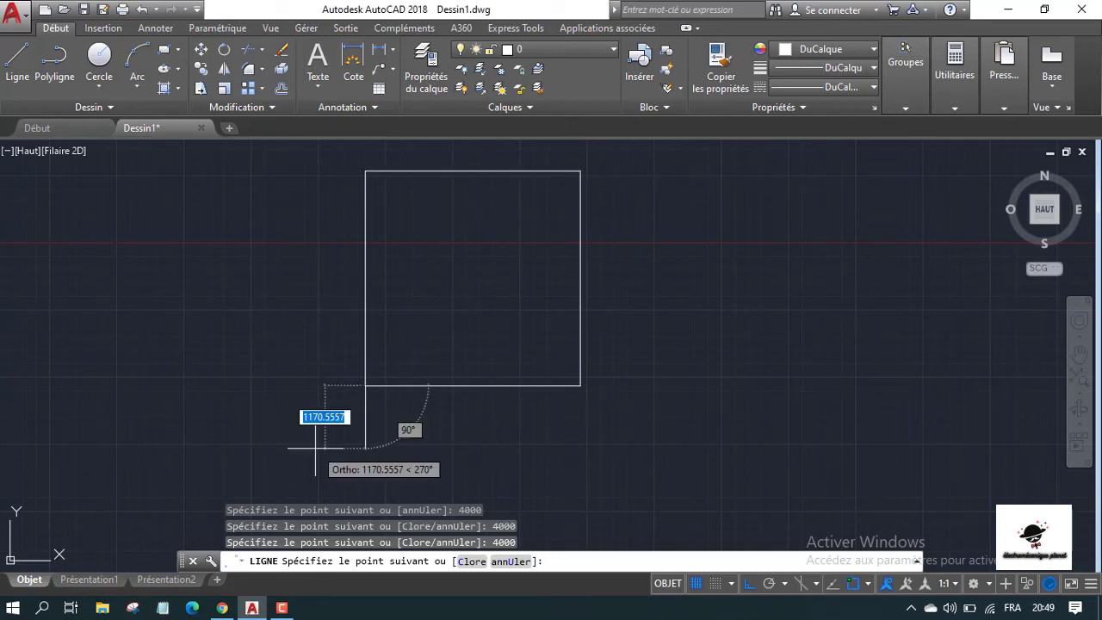
pyautogui.press('Escape')
pyautogui.click(443, 283)
# Step: Pick the first square's left and right edges individually to show each is a separate line
pyautogui.click(305, 265)
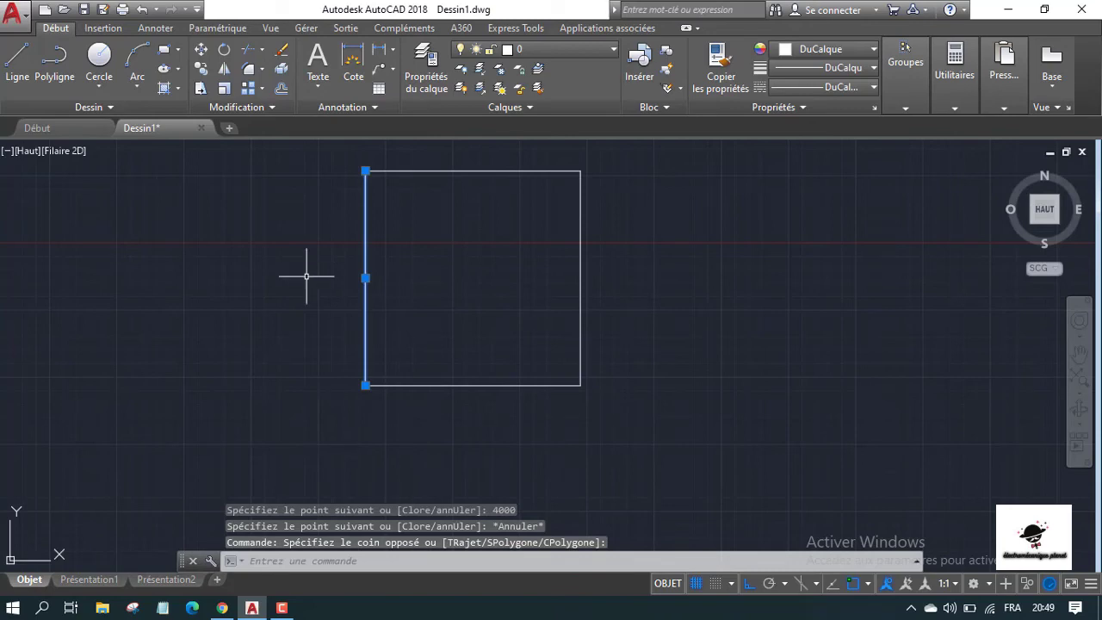
pyautogui.scroll(-3, 305, 277)
pyautogui.scroll(3, 370, 267)
pyautogui.press('Escape')
pyautogui.click(363, 343)
pyautogui.press('Escape')
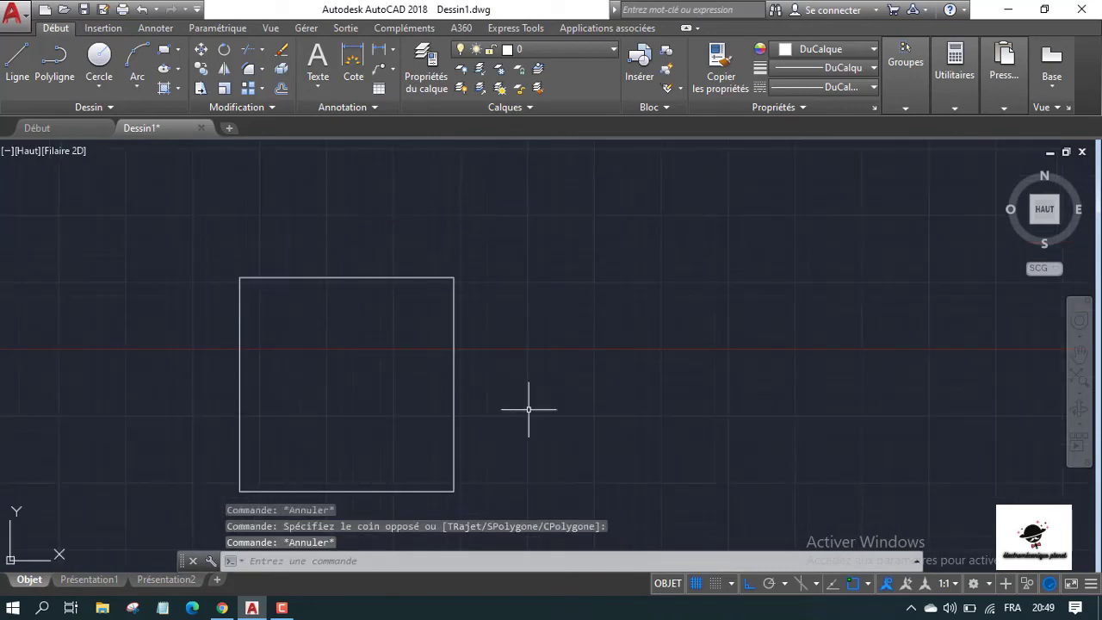
pyautogui.click(529, 409)
pyautogui.click(382, 339)
pyautogui.scroll(-4, 344, 318)
pyautogui.press('Escape')
# Step: Pick the bottom and right sides separately, clear the selection, and start Polyligne
pyautogui.click(353, 423)
pyautogui.click(339, 365)
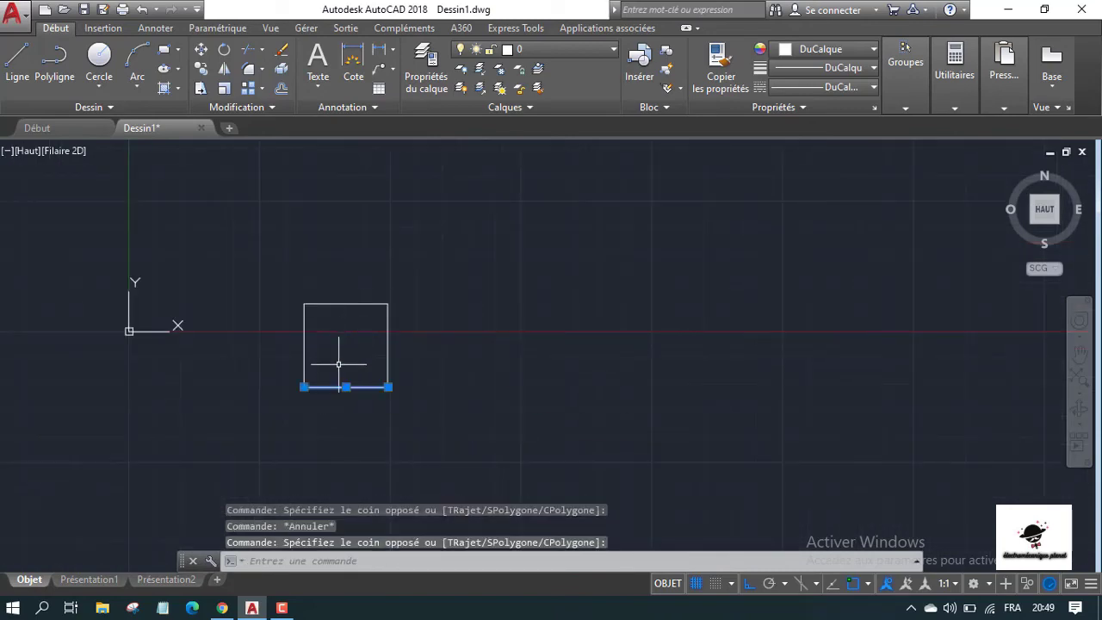
pyautogui.click(338, 365)
pyautogui.press('Escape')
pyautogui.click(444, 352)
pyautogui.click(327, 313)
pyautogui.press('Escape')
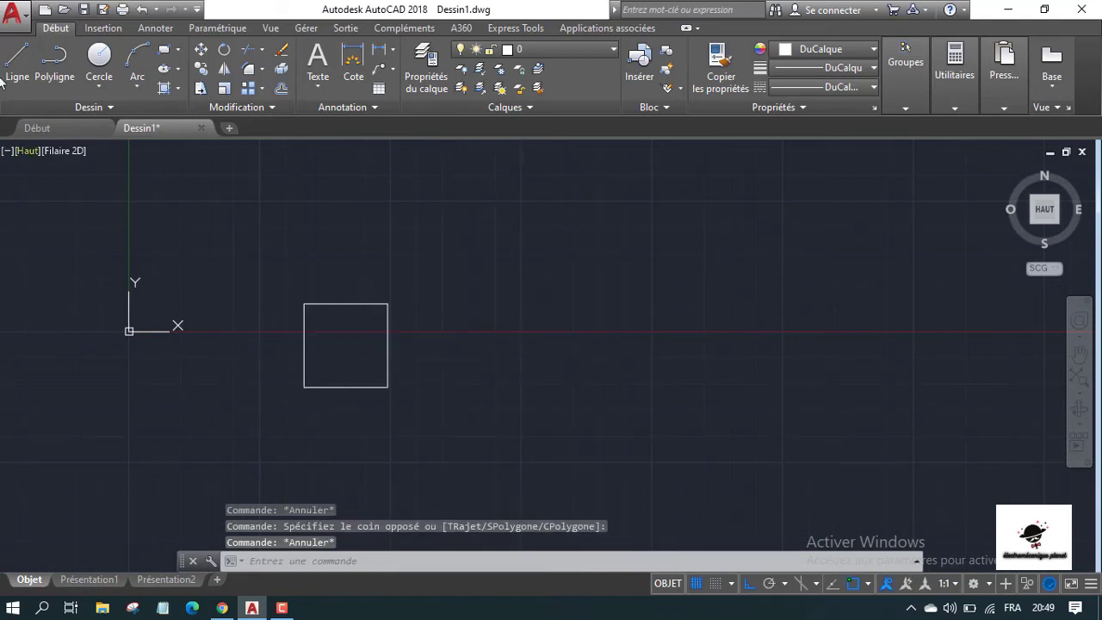
pyautogui.scroll(2, 498, 296)
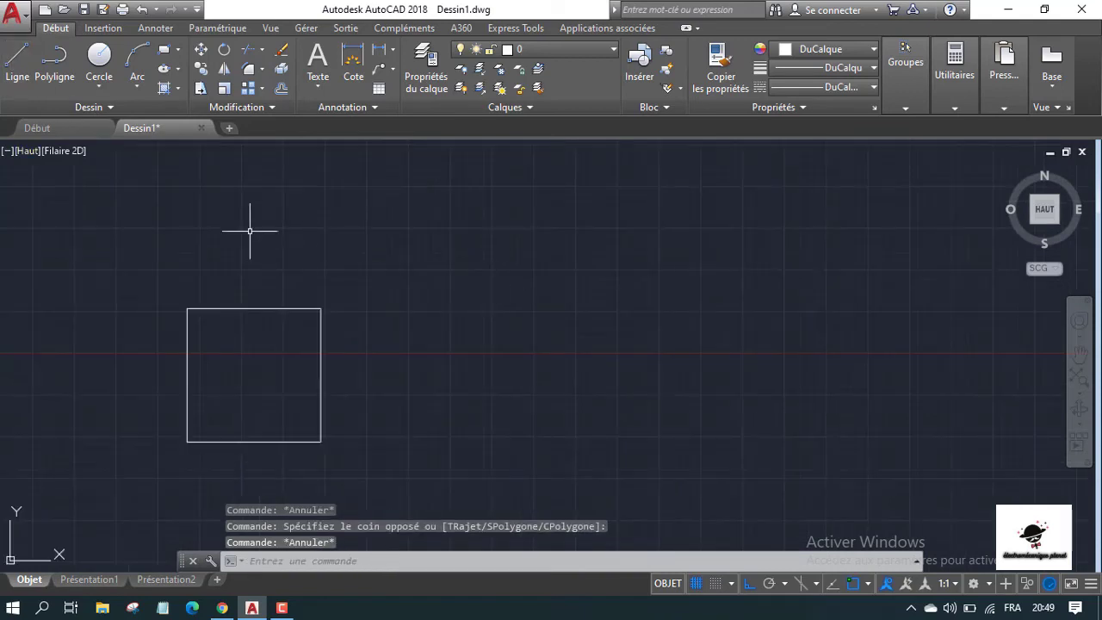
pyautogui.click(54, 61)
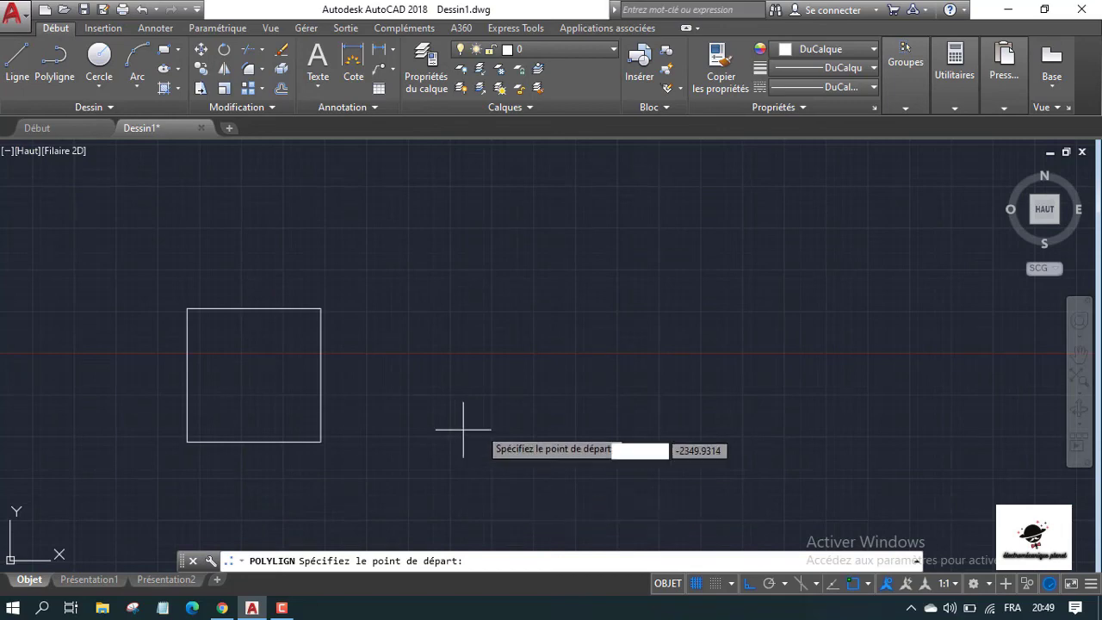
# Step: Draw a 4000 × 4000 polyline square right of the first, with four 4000-unit sides
pyautogui.click(509, 421)
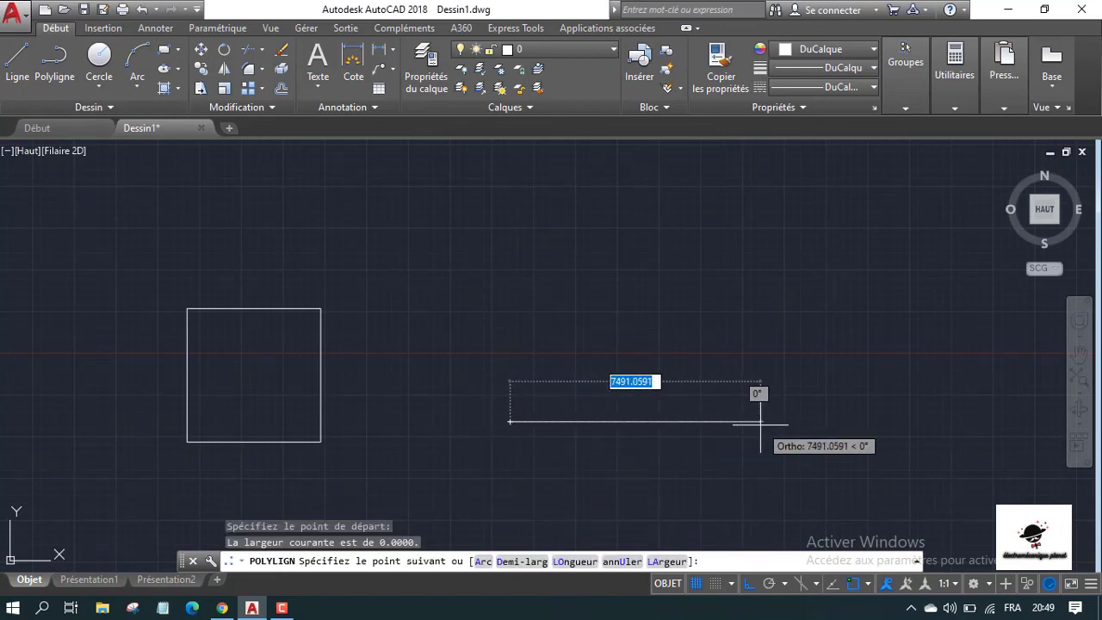
pyautogui.write('4000')
pyautogui.press('Return')
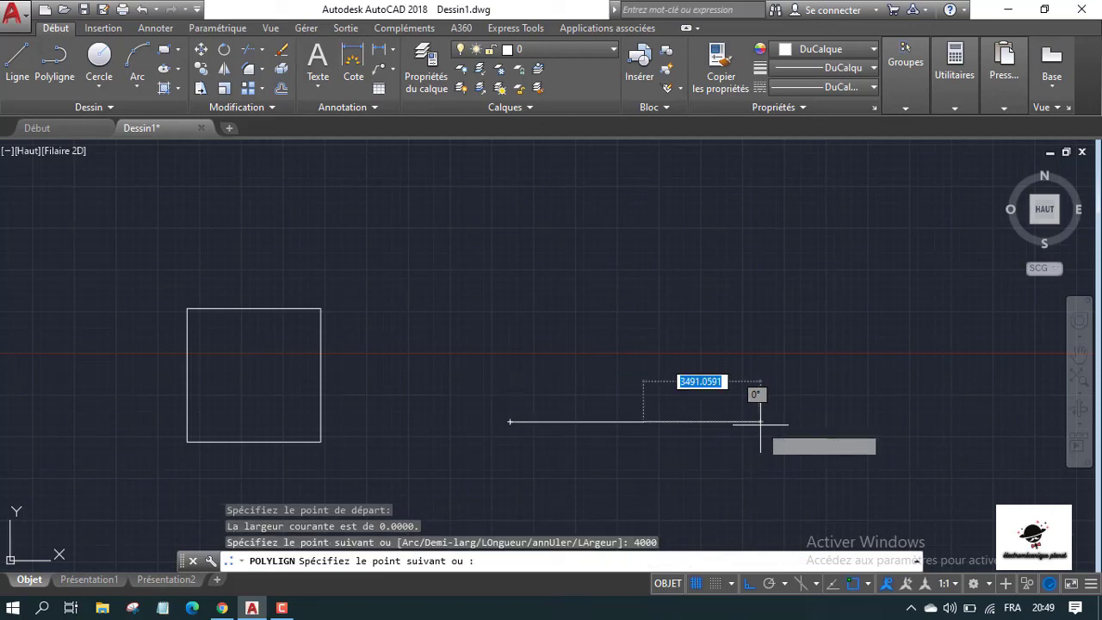
pyautogui.press('BackSpace')
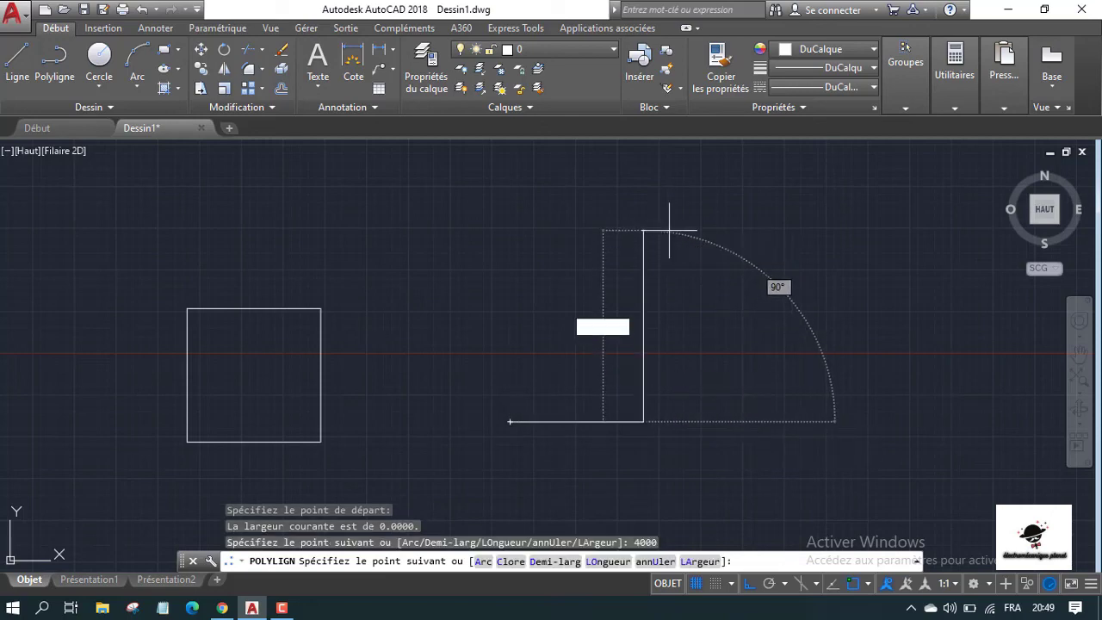
pyautogui.write('4000')
pyautogui.press('Return')
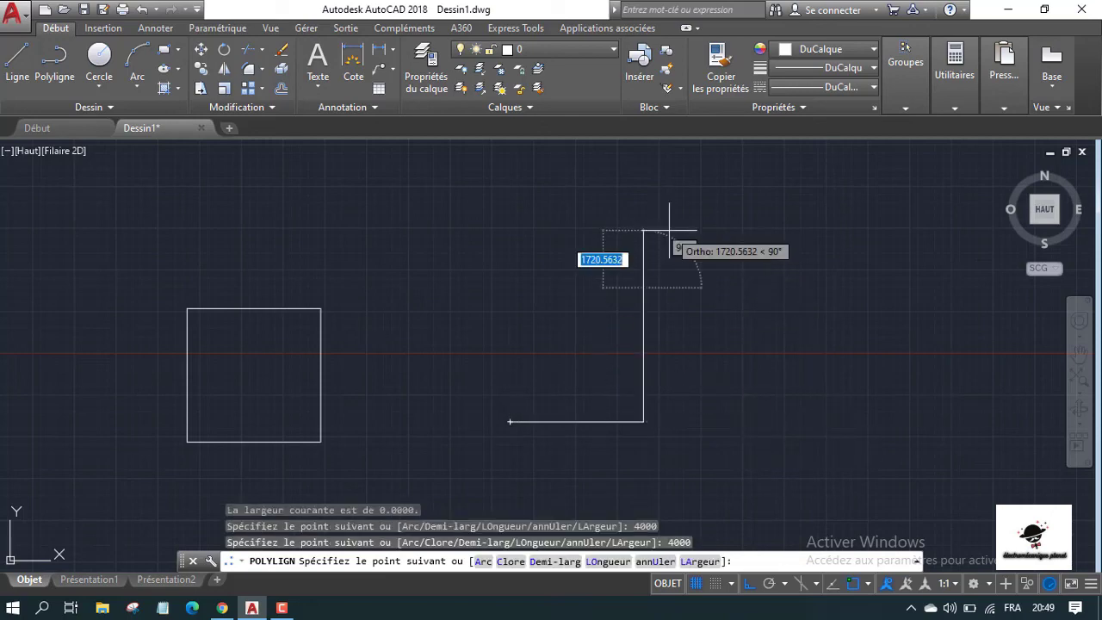
pyautogui.write('4000')
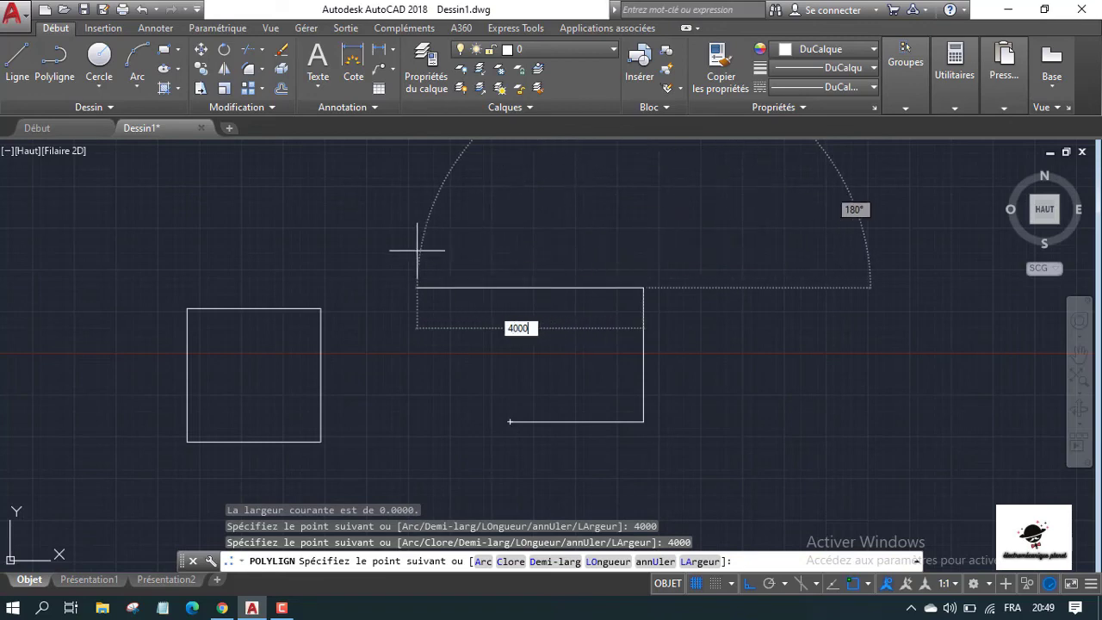
pyautogui.press('Return')
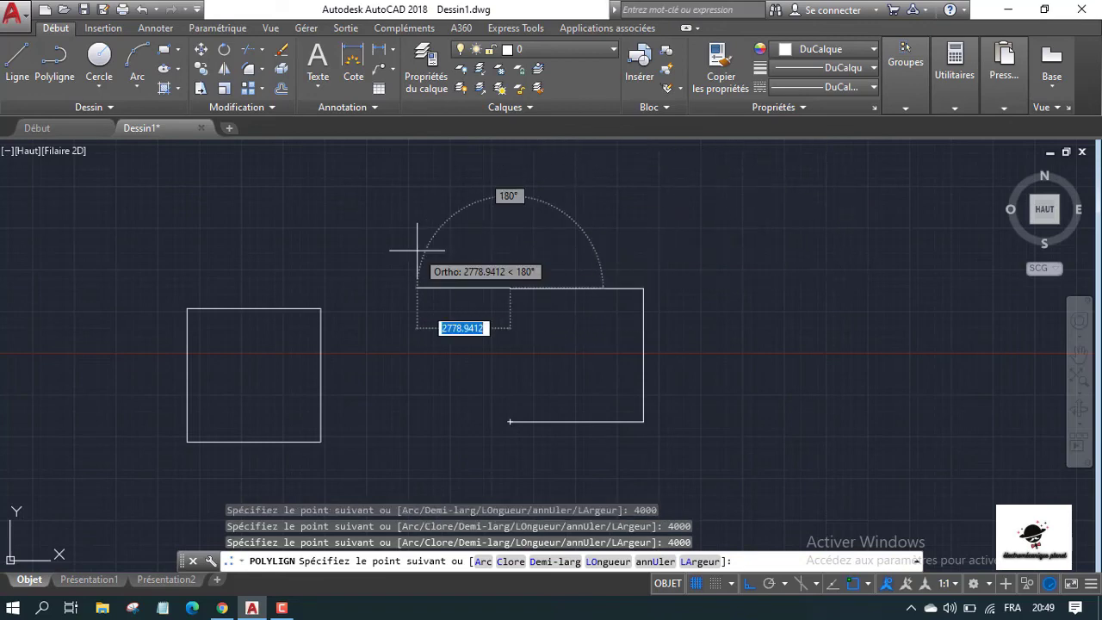
pyautogui.write('4000')
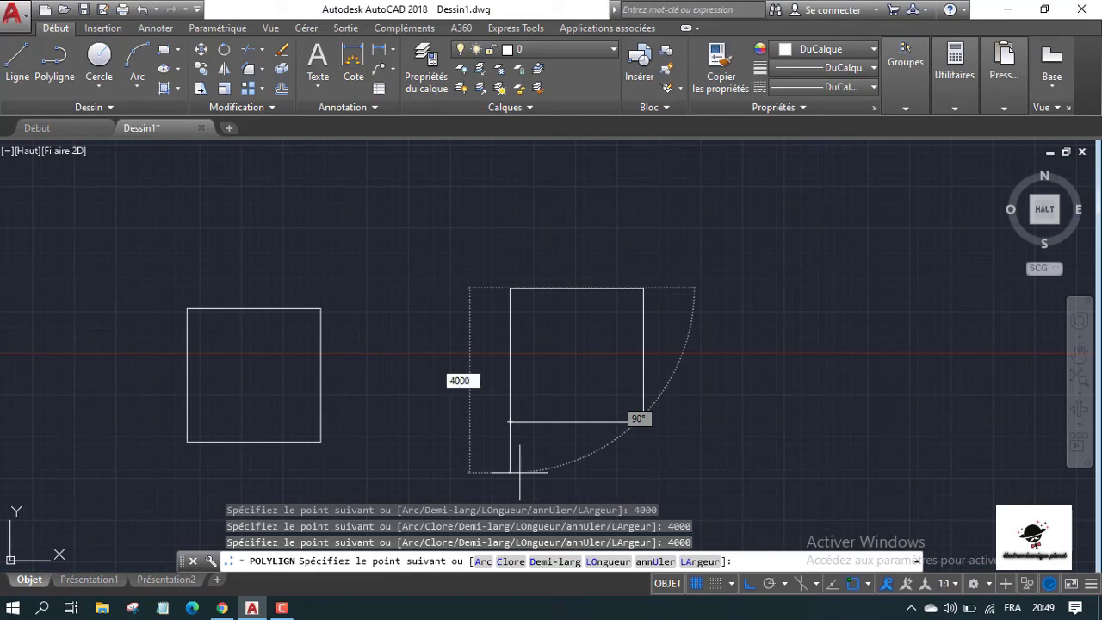
pyautogui.press('Return')
pyautogui.press('Escape')
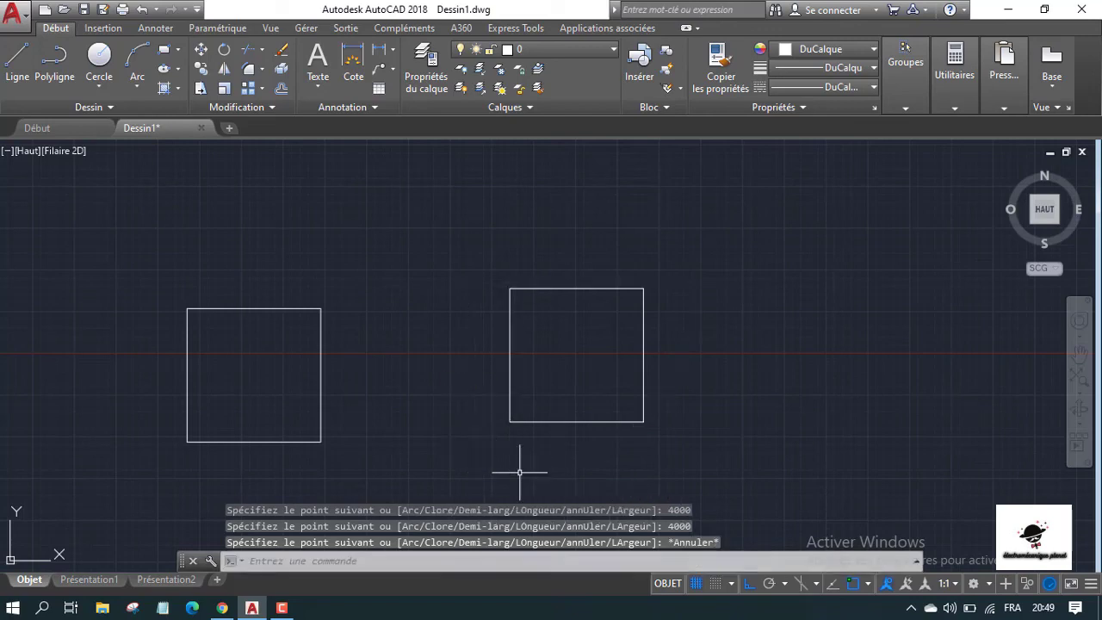
# Step: Pick the polyline square to show all its grips highlight together
pyautogui.click(584, 451)
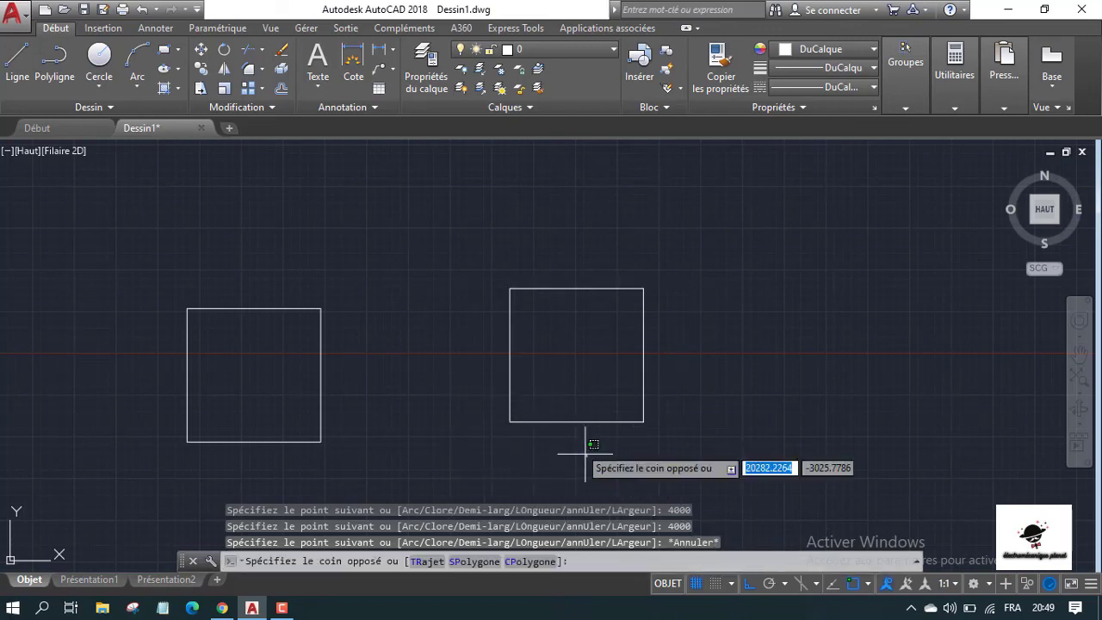
pyautogui.click(557, 388)
pyautogui.press('Escape')
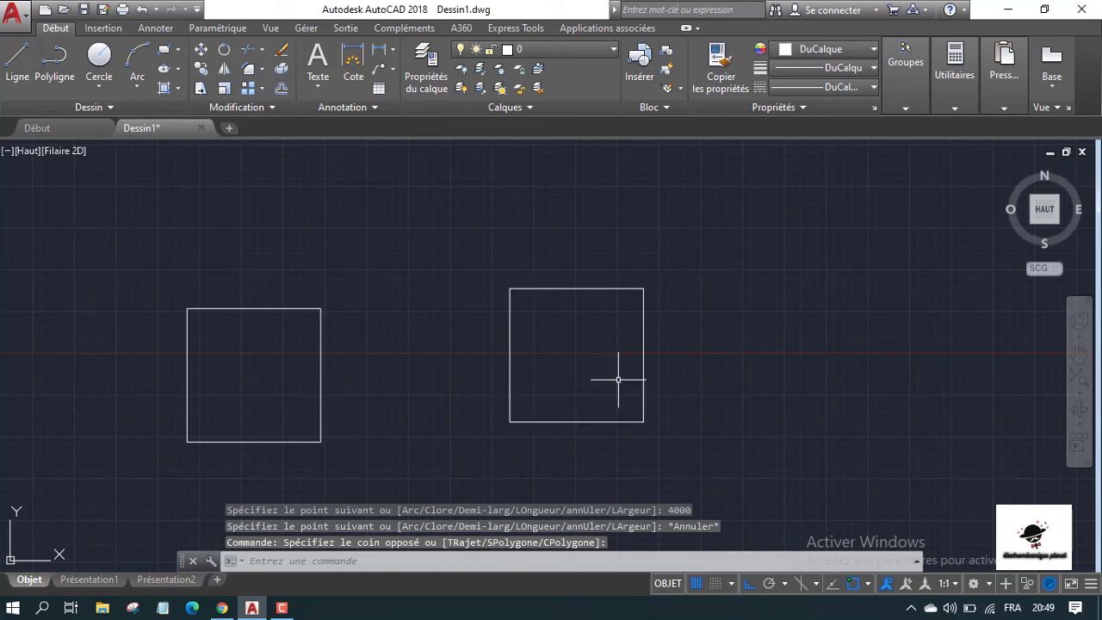
pyautogui.click(611, 472)
pyautogui.press('Escape')
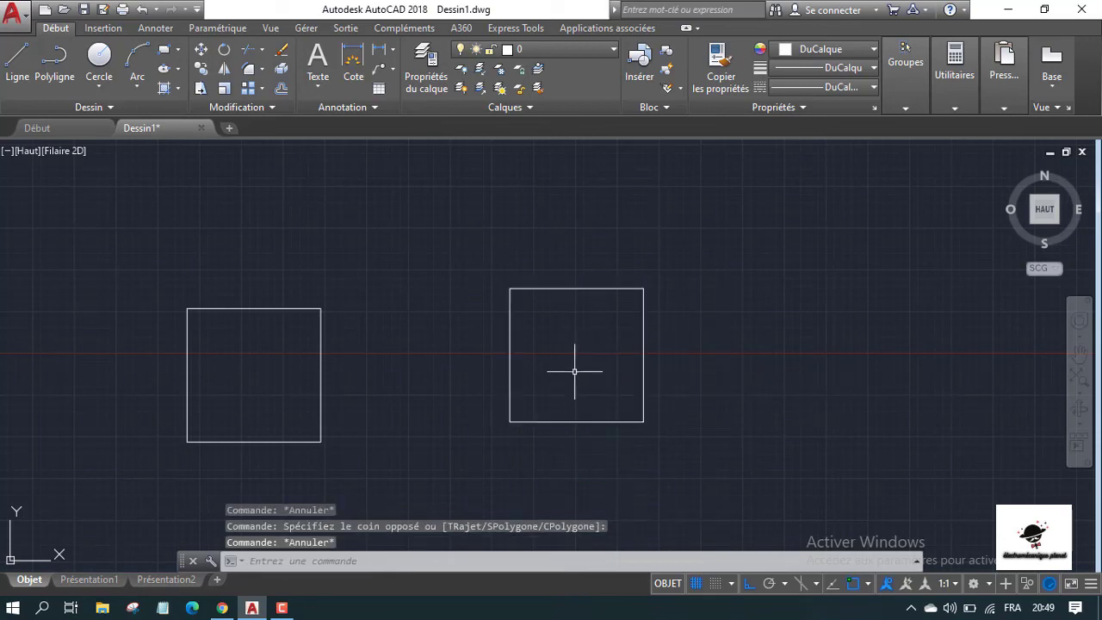
pyautogui.click(574, 371)
pyautogui.press('Escape')
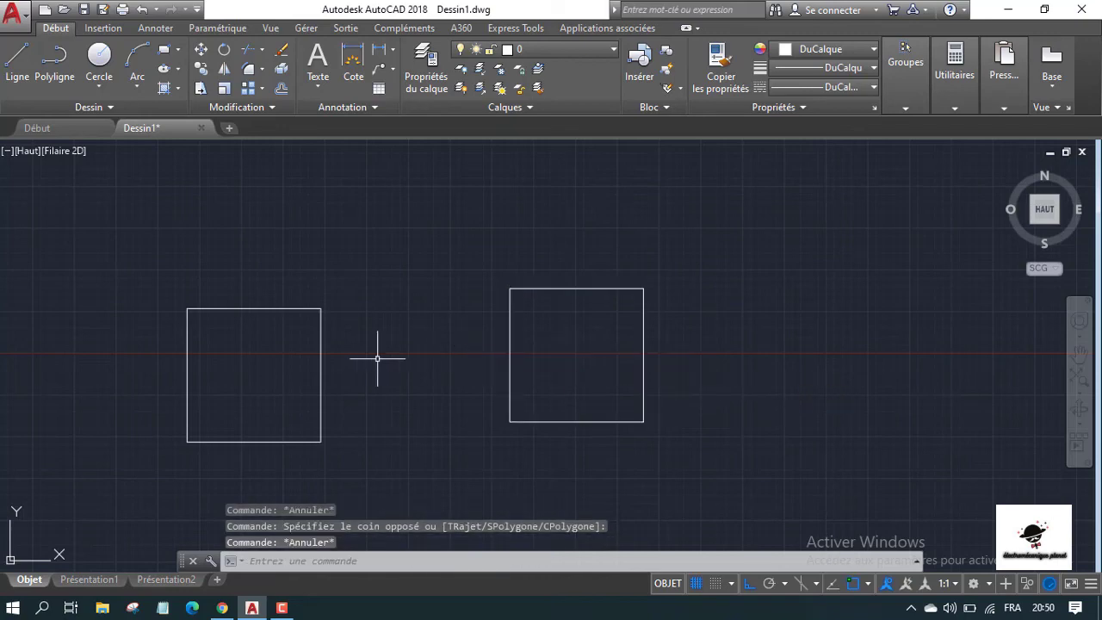
# Step: Pick single sides of the first square to show each line selects on its own
pyautogui.click(369, 362)
pyautogui.click(298, 354)
pyautogui.press('Escape')
pyautogui.click(264, 348)
pyautogui.click(236, 239)
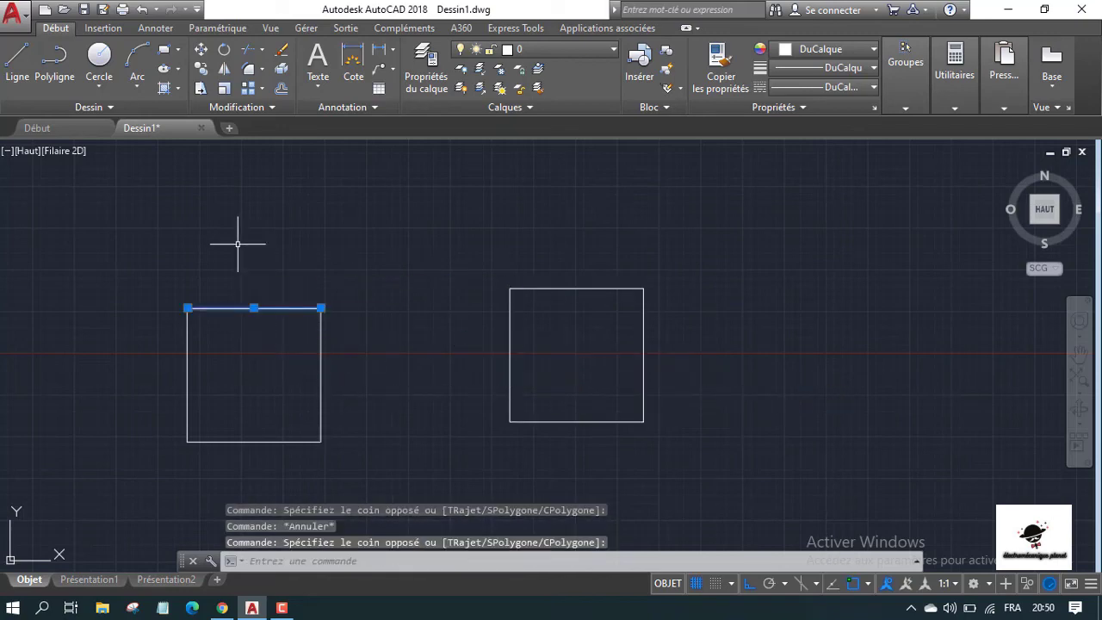
pyautogui.press('Escape')
pyautogui.click(211, 353)
pyautogui.press('Escape')
pyautogui.click(241, 444)
pyautogui.press('Escape')
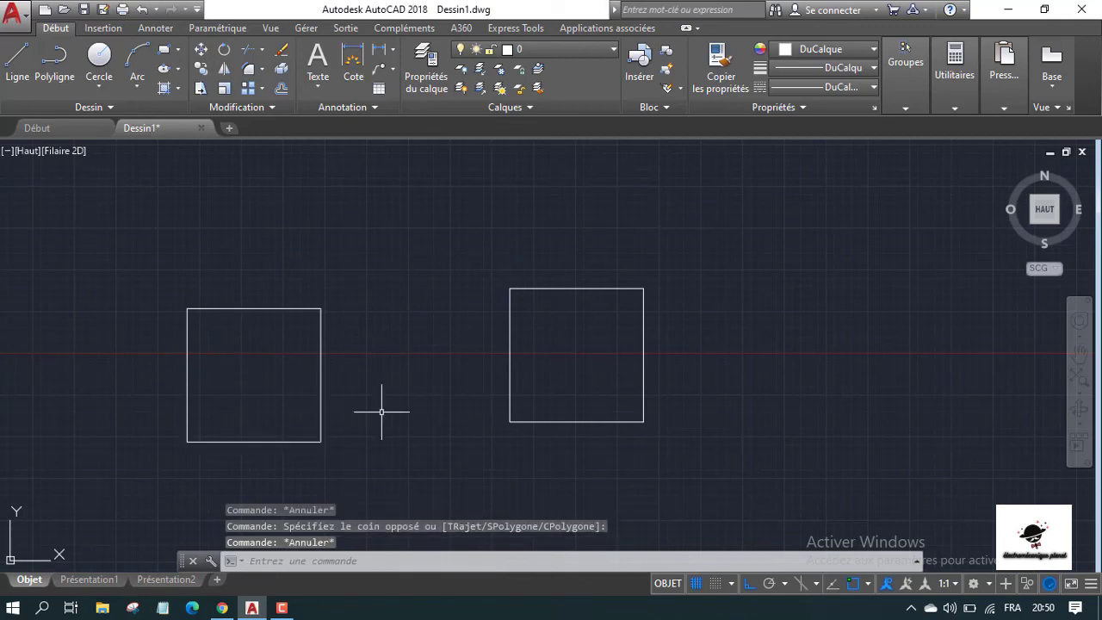
# Step: Reselect the polyline square several times, confirming it highlights as one object
pyautogui.click(616, 455)
pyautogui.click(588, 370)
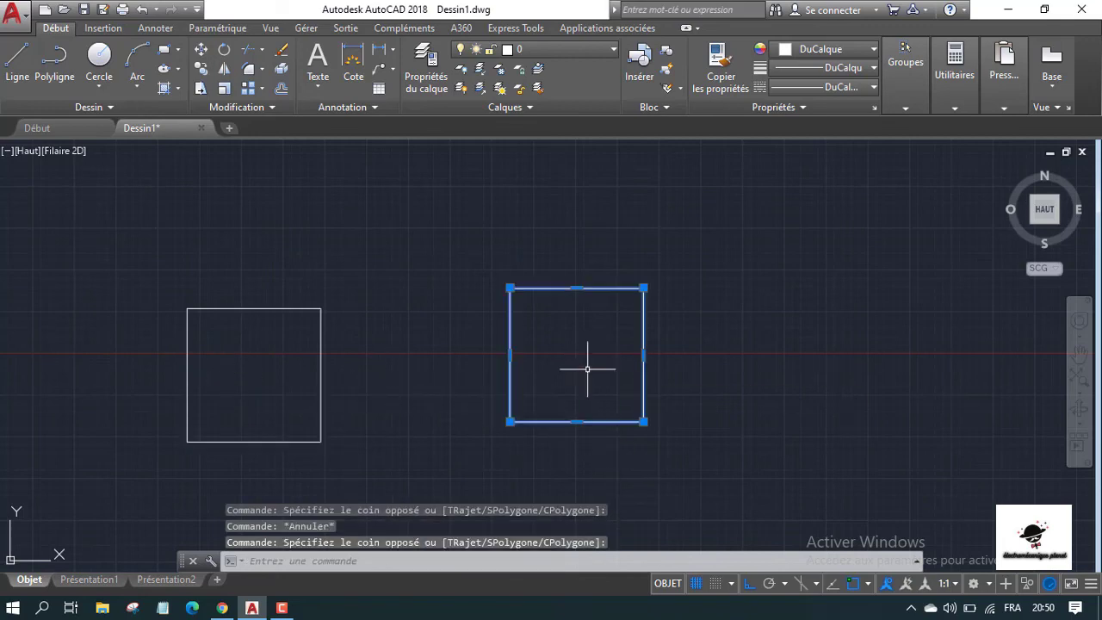
pyautogui.press('Escape')
pyautogui.click(603, 448)
pyautogui.click(545, 343)
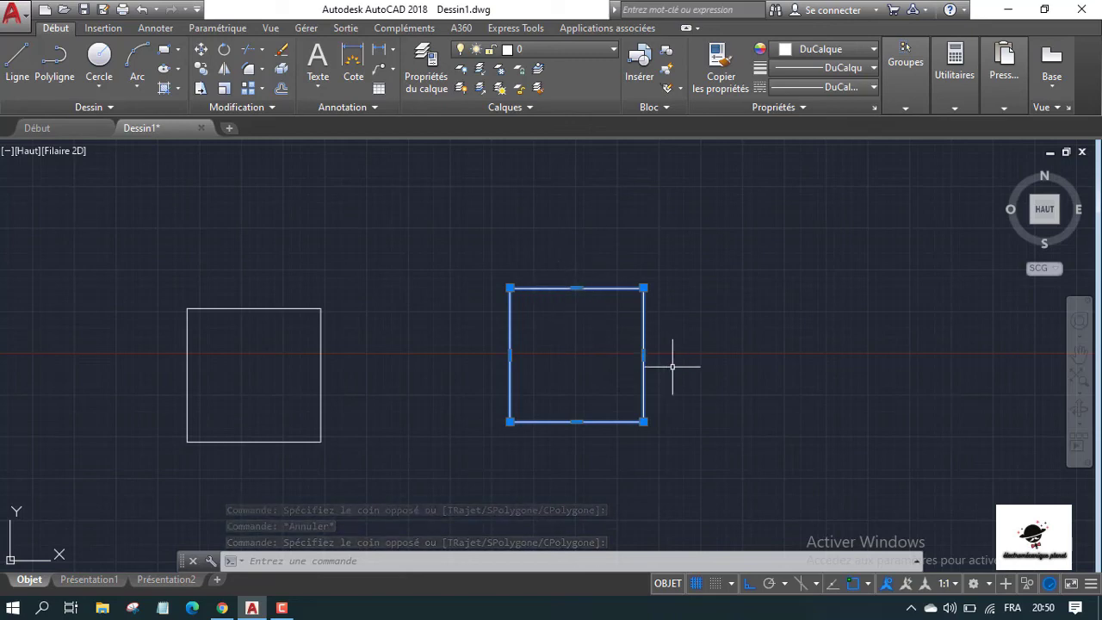
pyautogui.press('Escape')
pyautogui.click(603, 297)
pyautogui.click(585, 262)
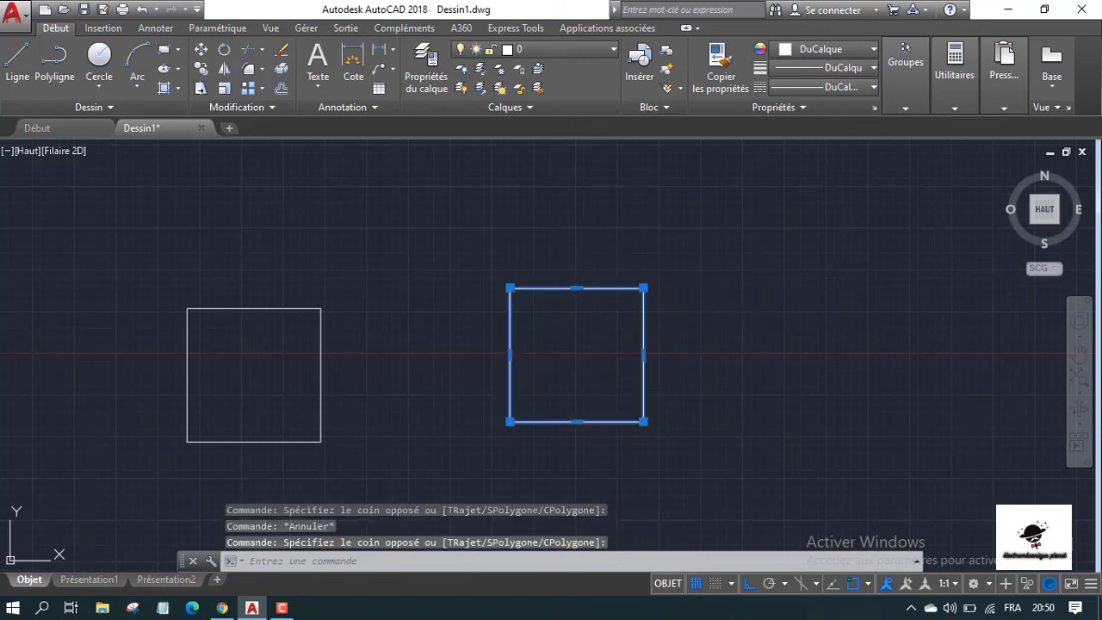
pyautogui.press('Escape')
pyautogui.click(698, 362)
pyautogui.click(574, 327)
pyautogui.press('Escape')
# Step: Window-select the polyline square to show it is picked as one whole object
pyautogui.click(569, 335)
pyautogui.click(403, 317)
pyautogui.press('Escape')
pyautogui.click(573, 431)
pyautogui.click(571, 364)
pyautogui.press('Escape')
pyautogui.click(681, 401)
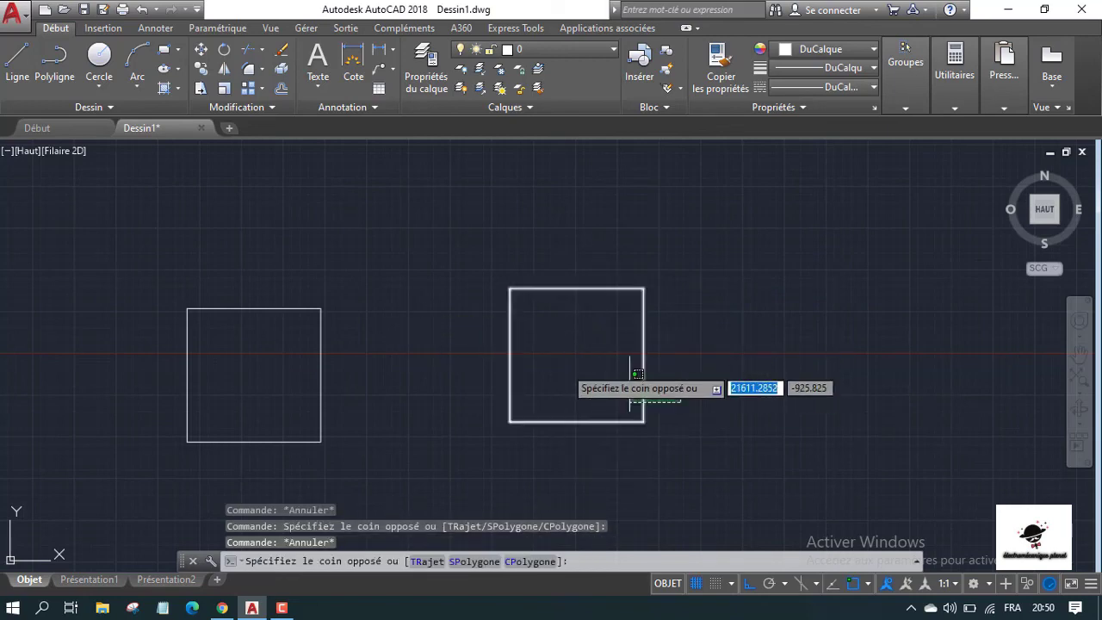
pyautogui.press('Escape')
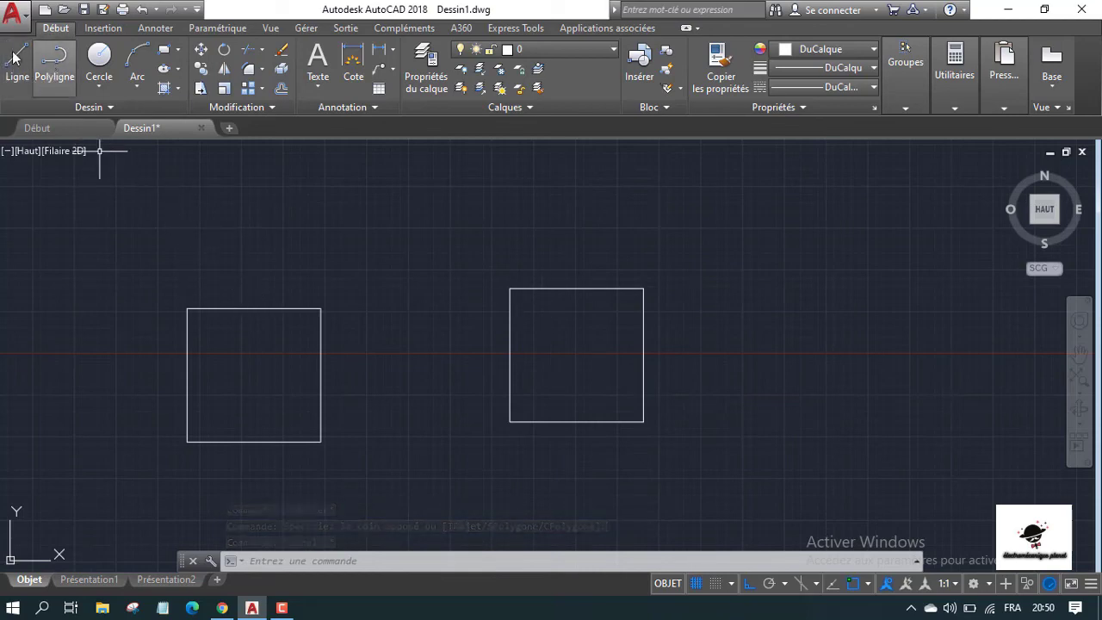
pyautogui.moveTo(568, 368); pyautogui.dragTo(398, 322)
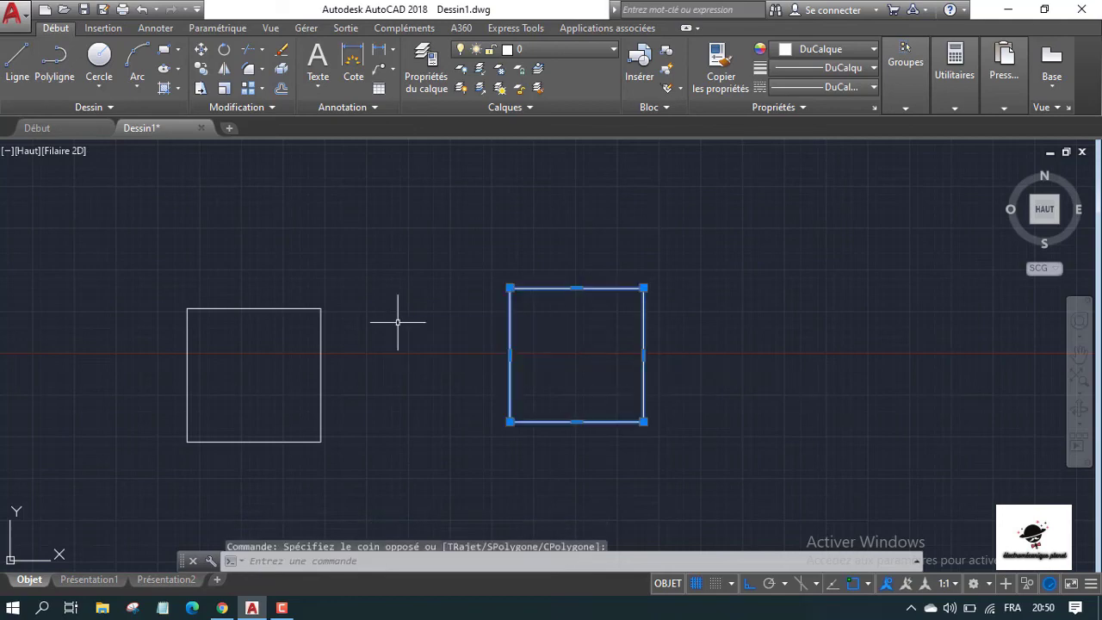
pyautogui.click(282, 608)
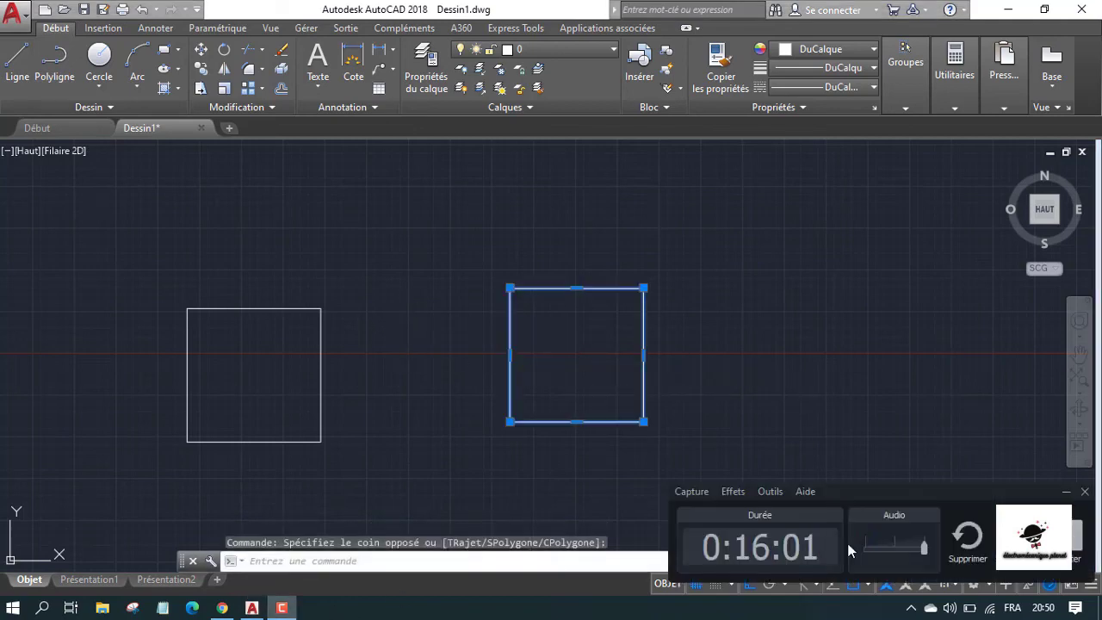